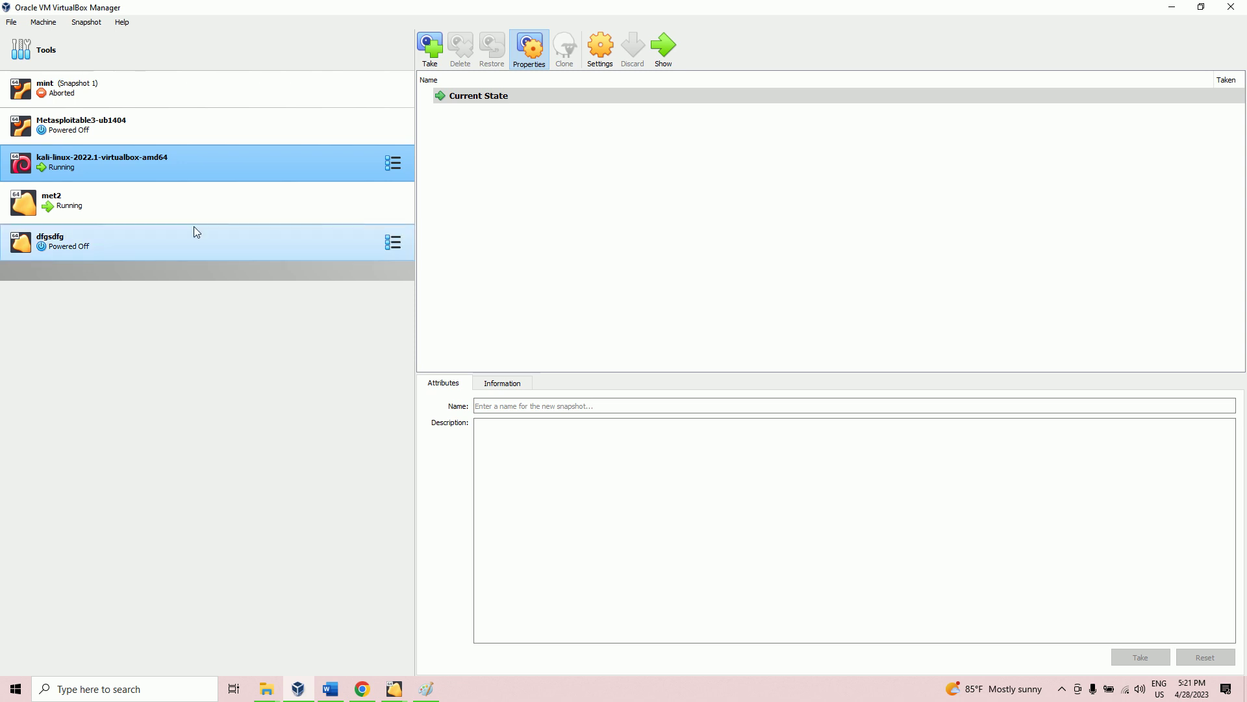
Step: Bring up Chrome and load the Google homepage
left_click(361, 689)
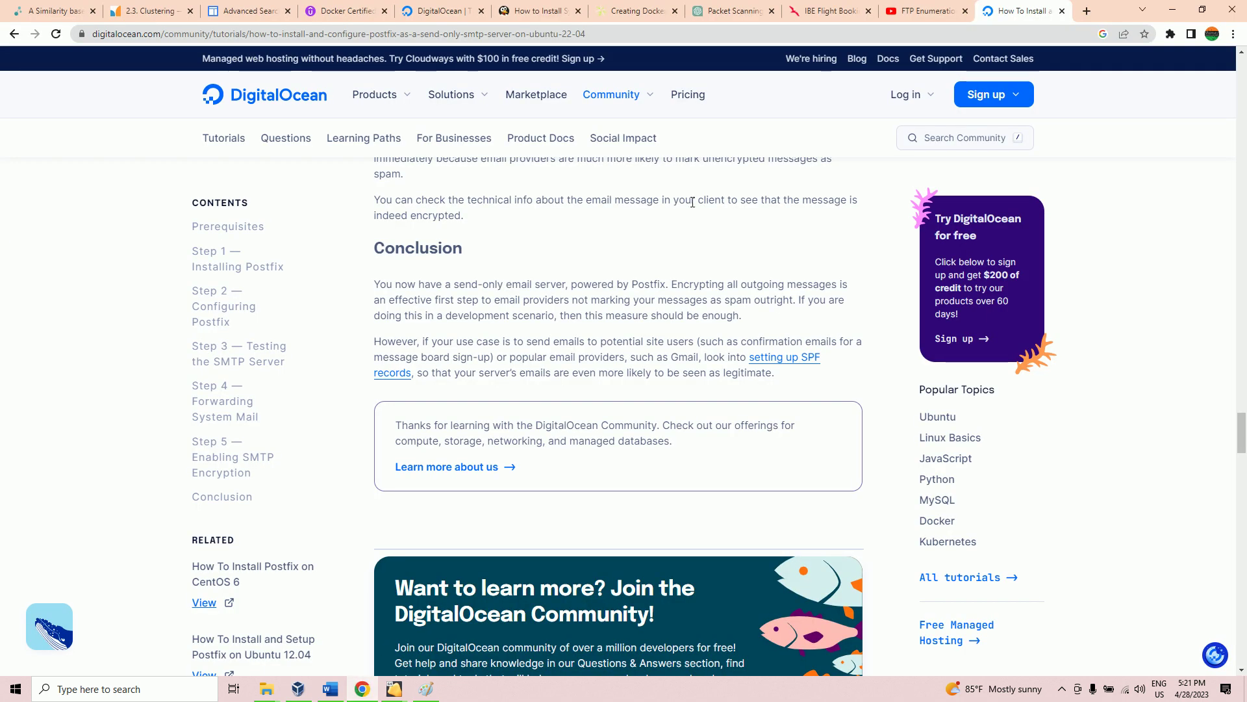
left_click(717, 36)
type("go")
key("Return")
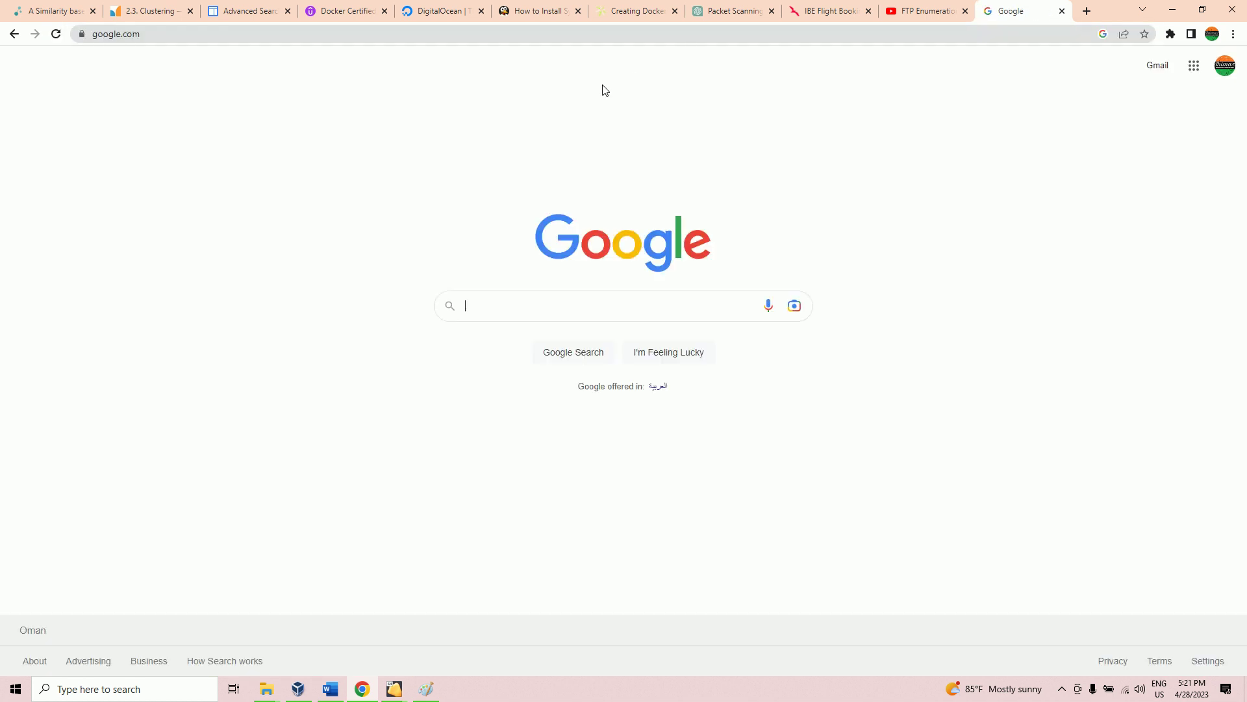
Step: Search Google for 'metasploitable 2 download'
left_click(491, 307)
type("m.e")
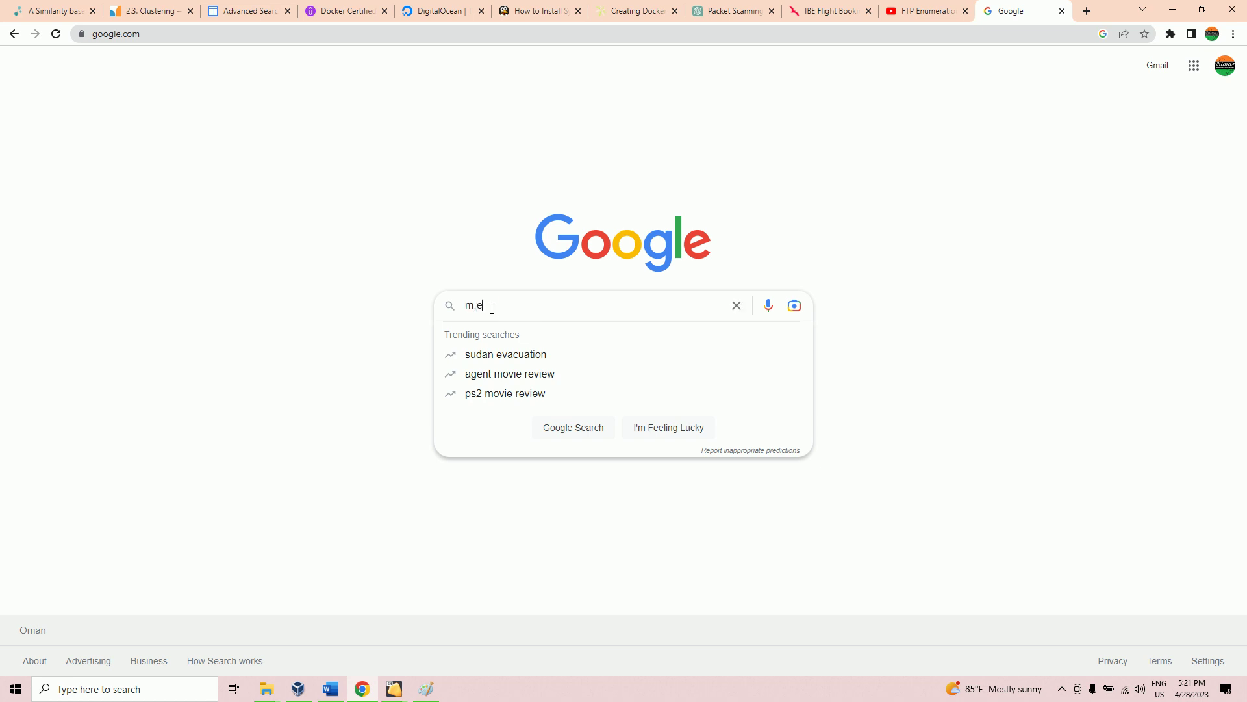
type("tasploit")
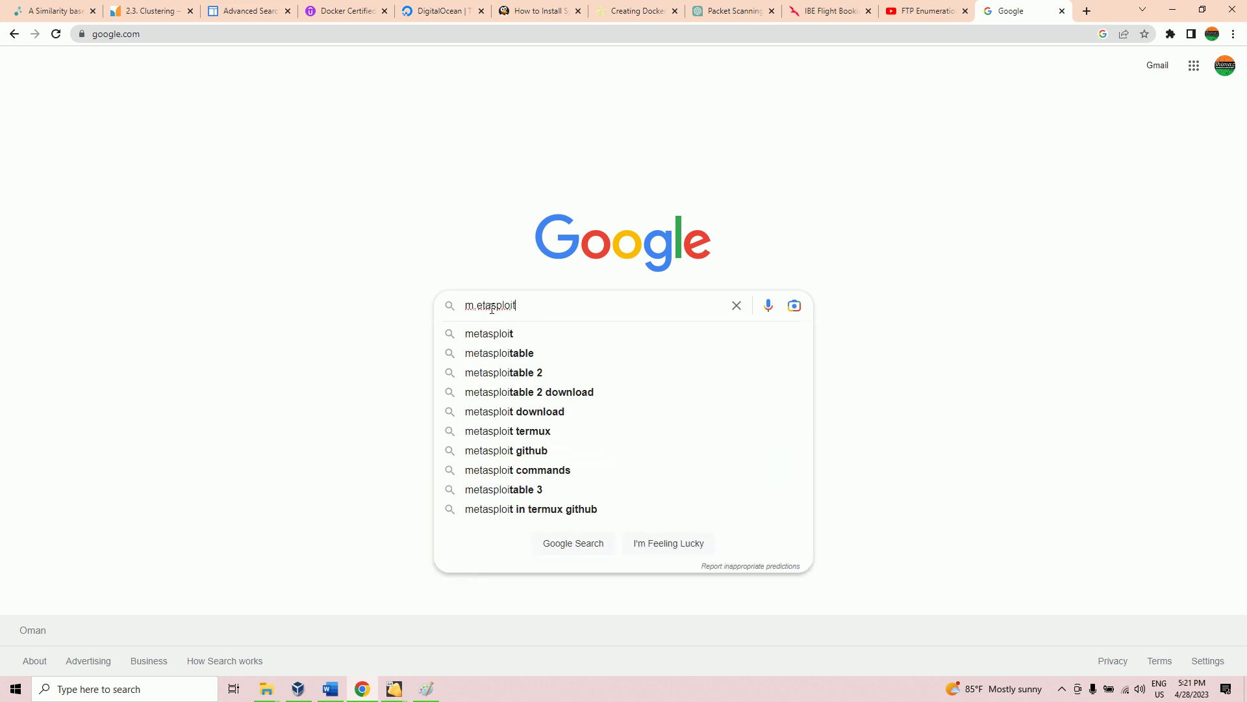
type("able 2 donwload")
key("Return")
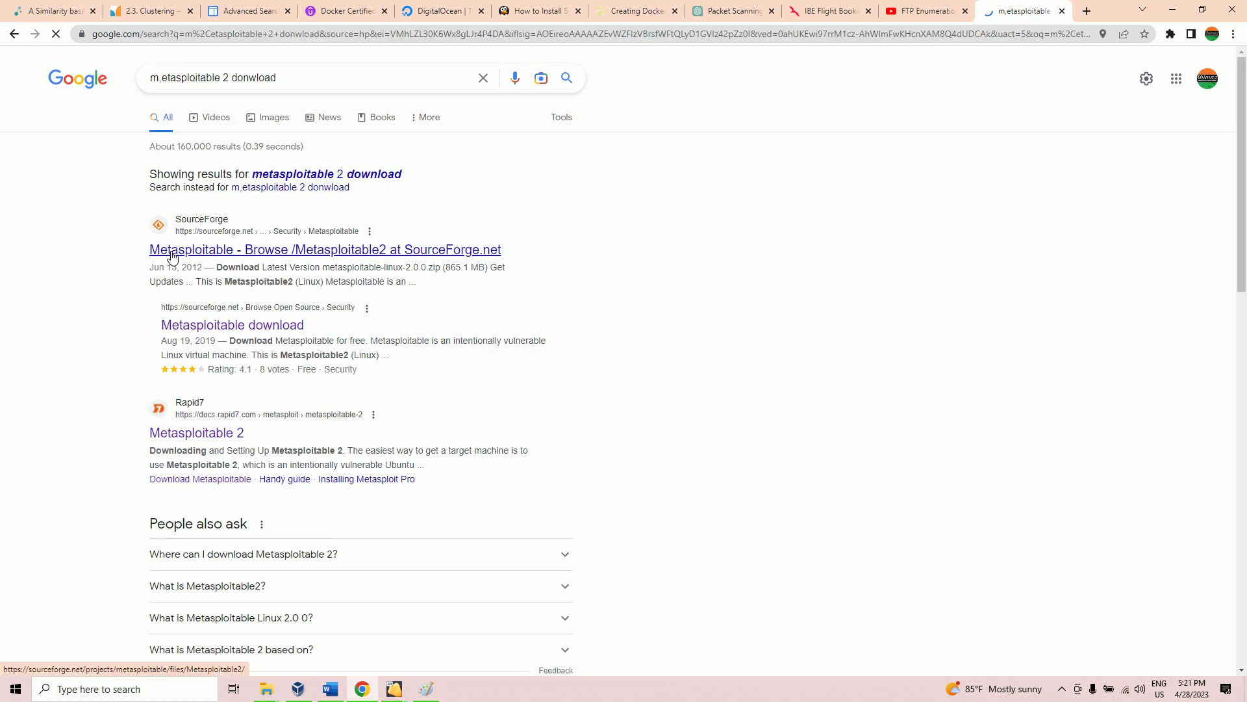
Step: Open the SourceForge Metasploitable2 files result and start the metasploitable-linux-2.0.0.zip download
left_click(230, 252)
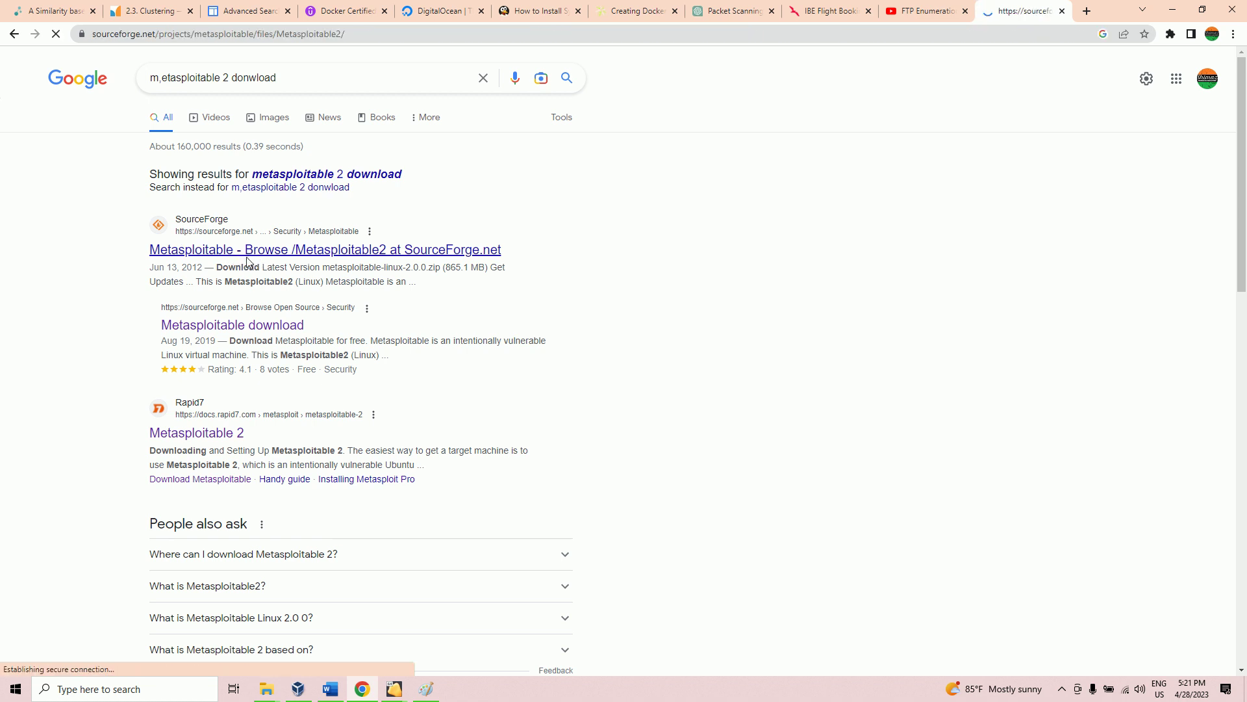
scroll(368, 363, "down", 2)
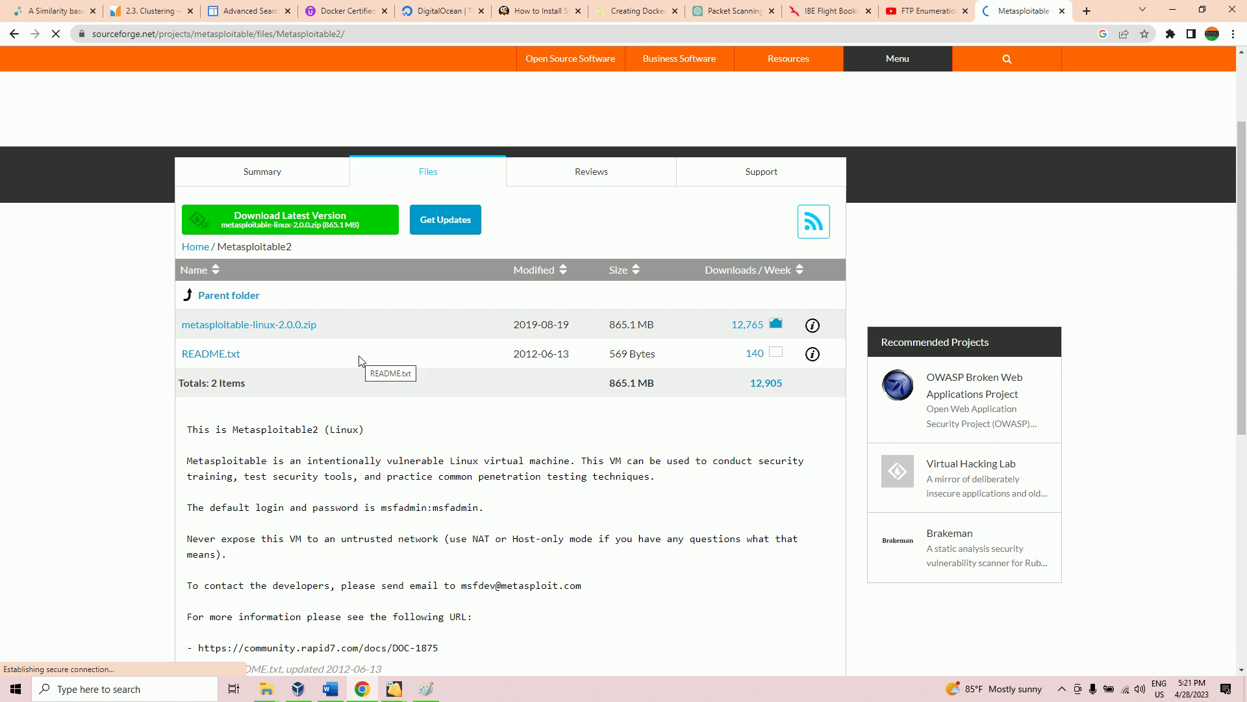
left_click(233, 328)
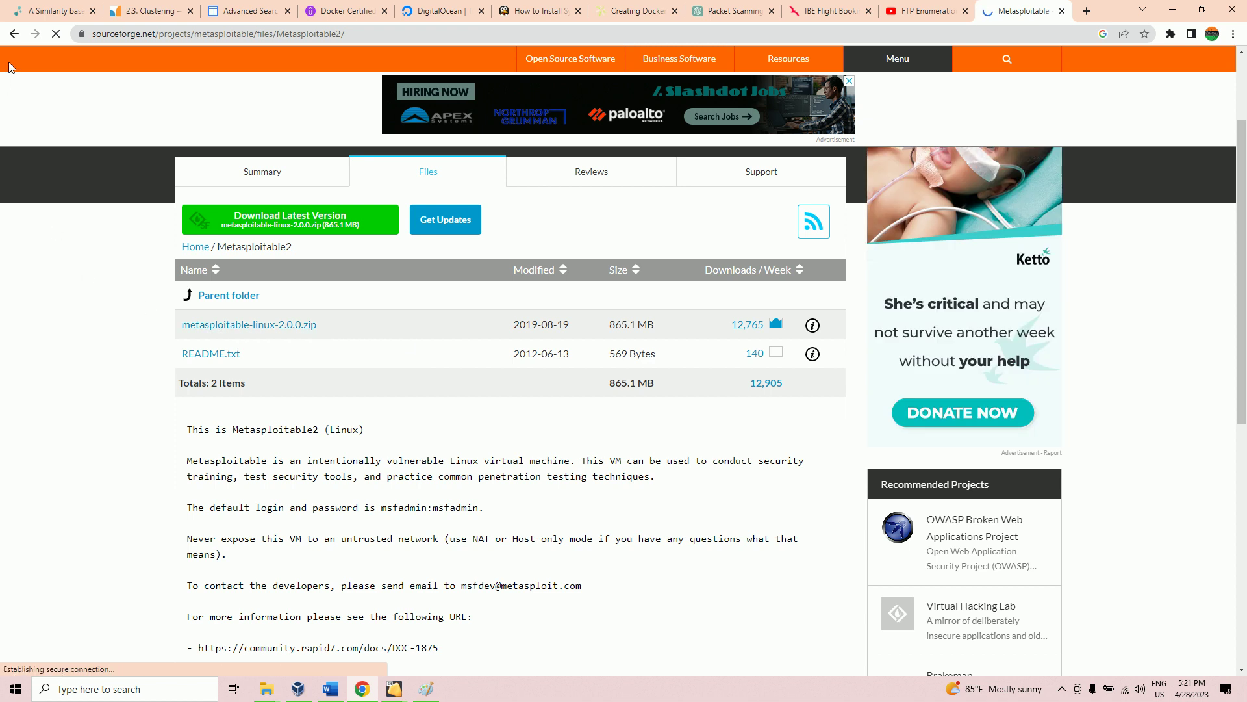
Step: Go back to the results, open the Metasploitable project page and download the latest version
left_click(14, 35)
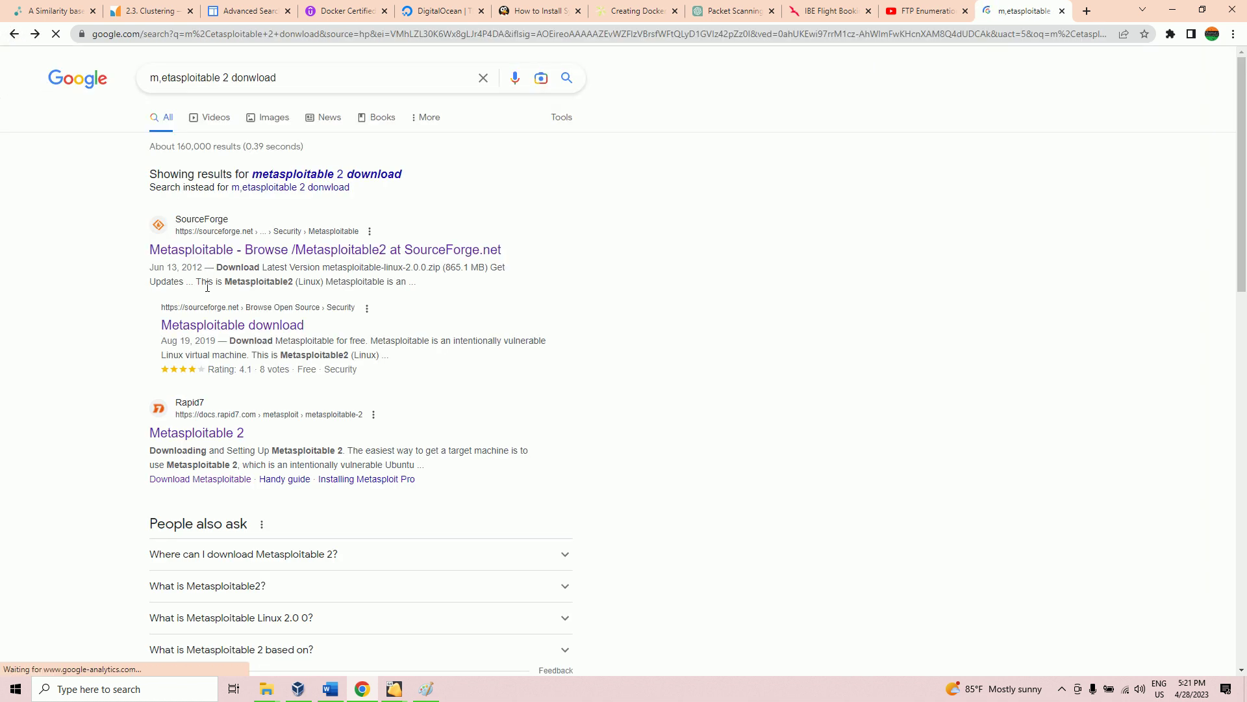
left_click(208, 327)
scroll(454, 413, "down", 4)
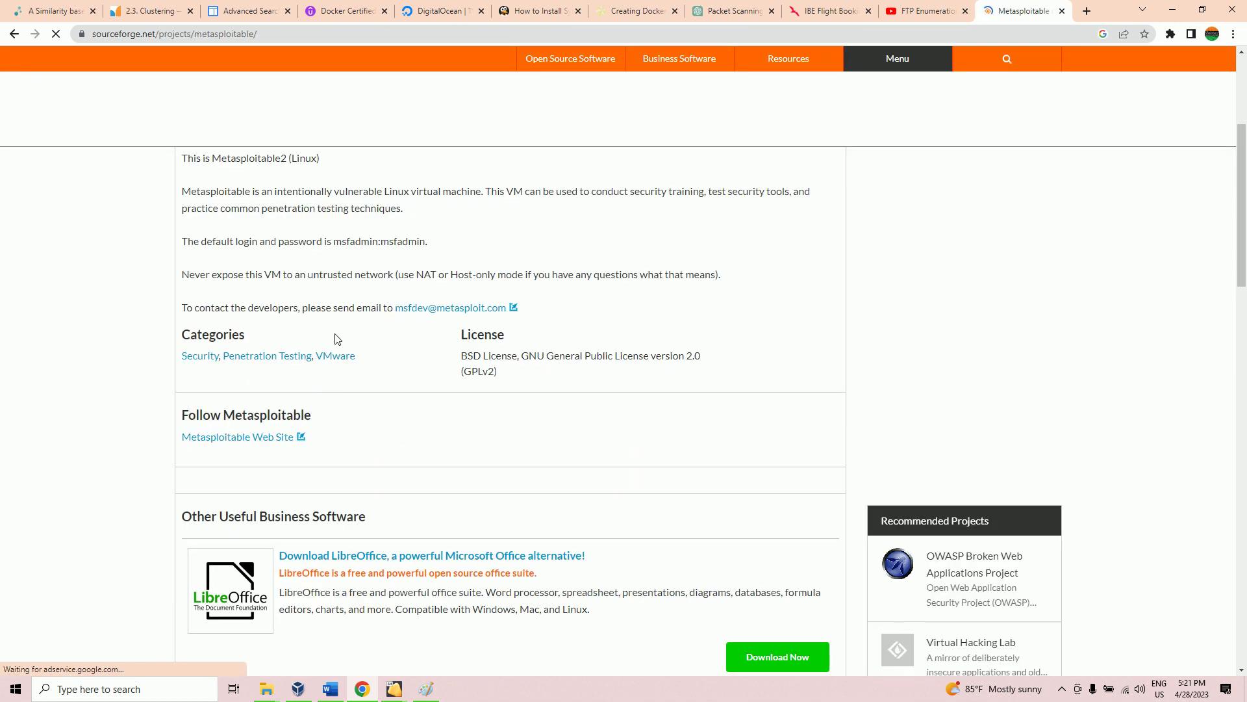
scroll(335, 339, "up", 4)
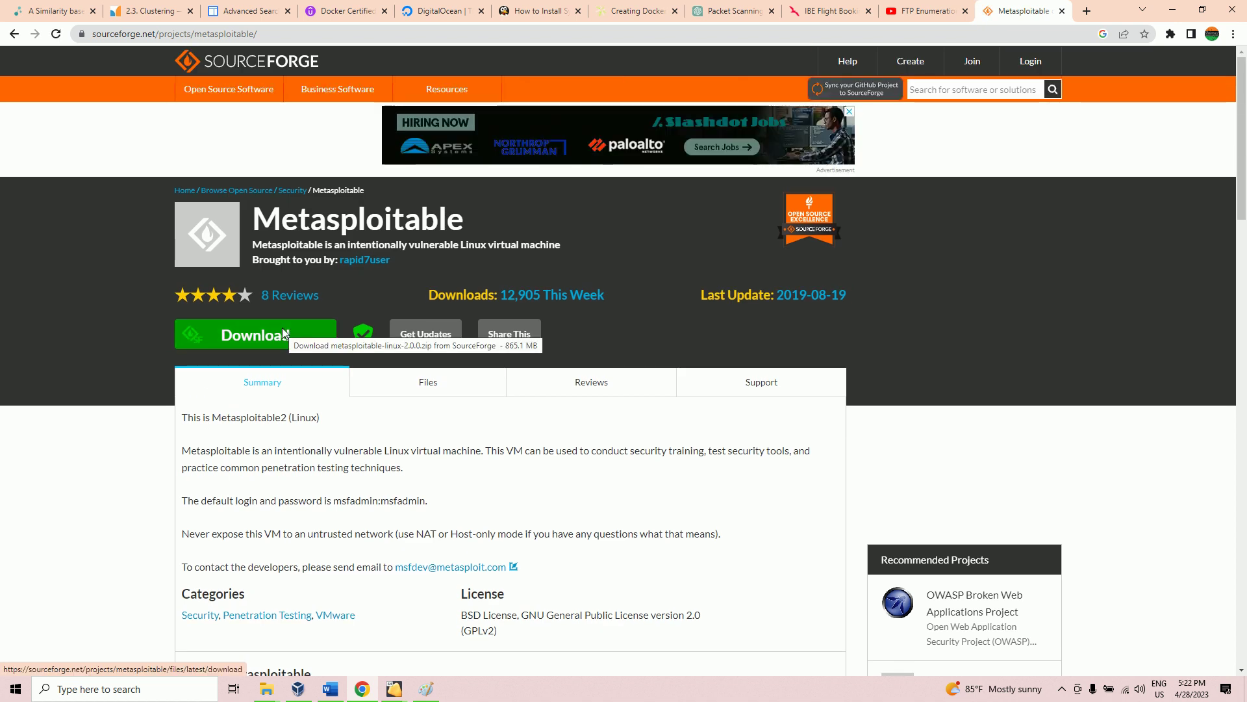
left_click(283, 333)
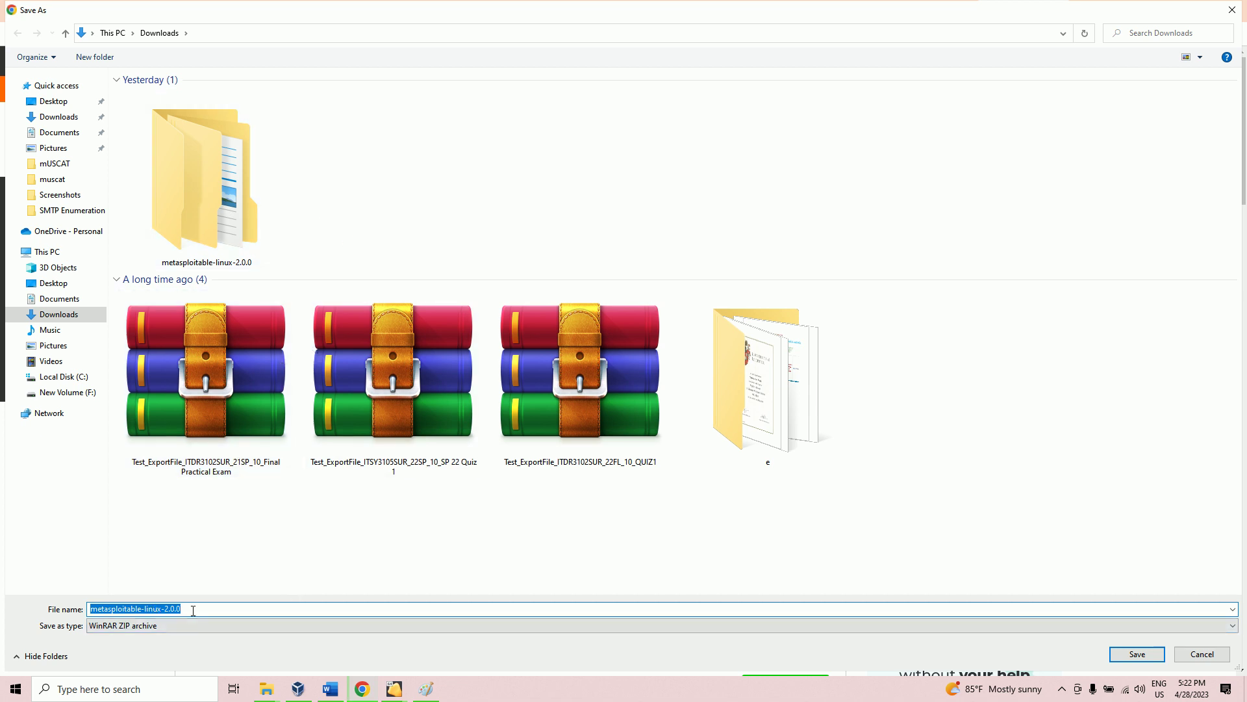
Step: Save metasploitable-linux-2.0.0.zip to Downloads, then pause the download at 33.5 of 825 MB
left_click(1137, 653)
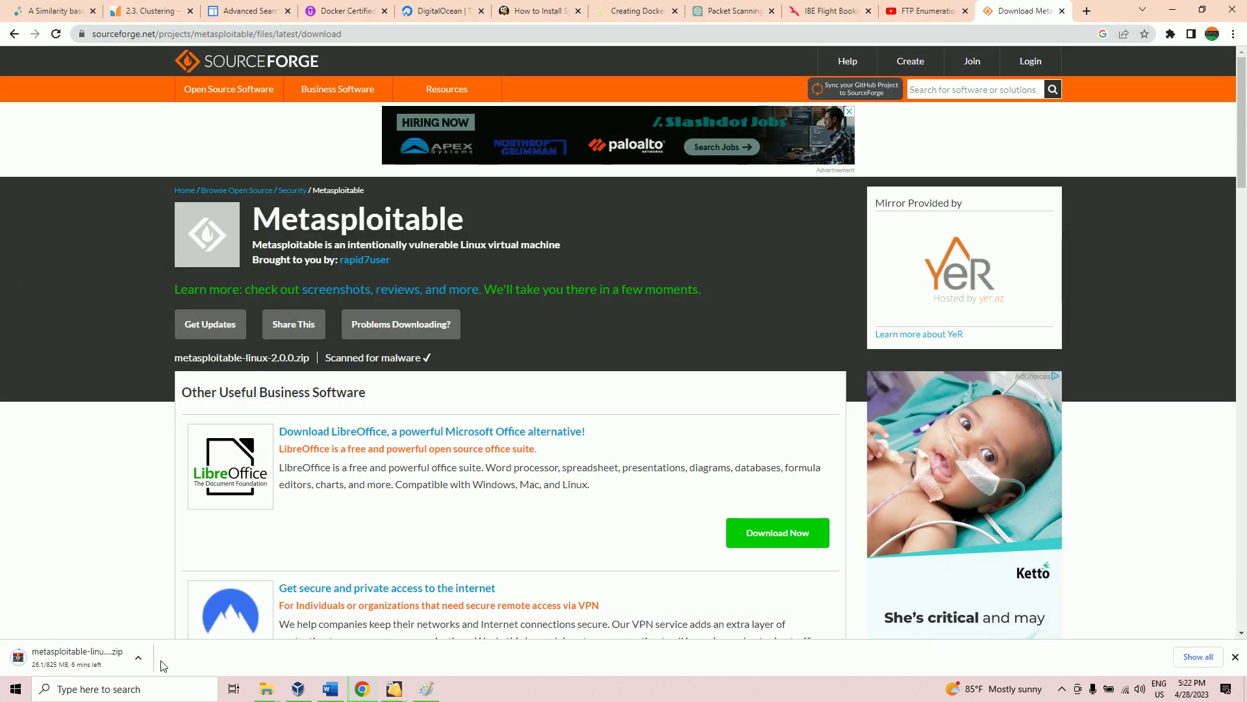
left_click(138, 658)
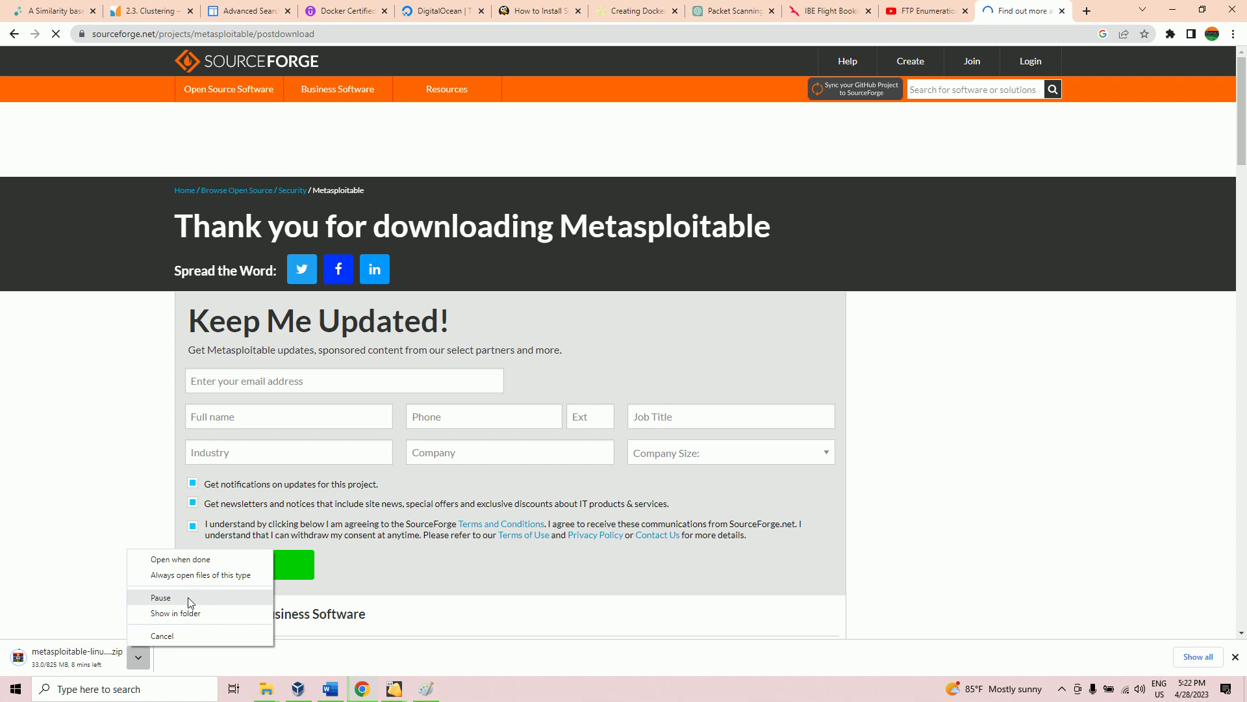
left_click(191, 599)
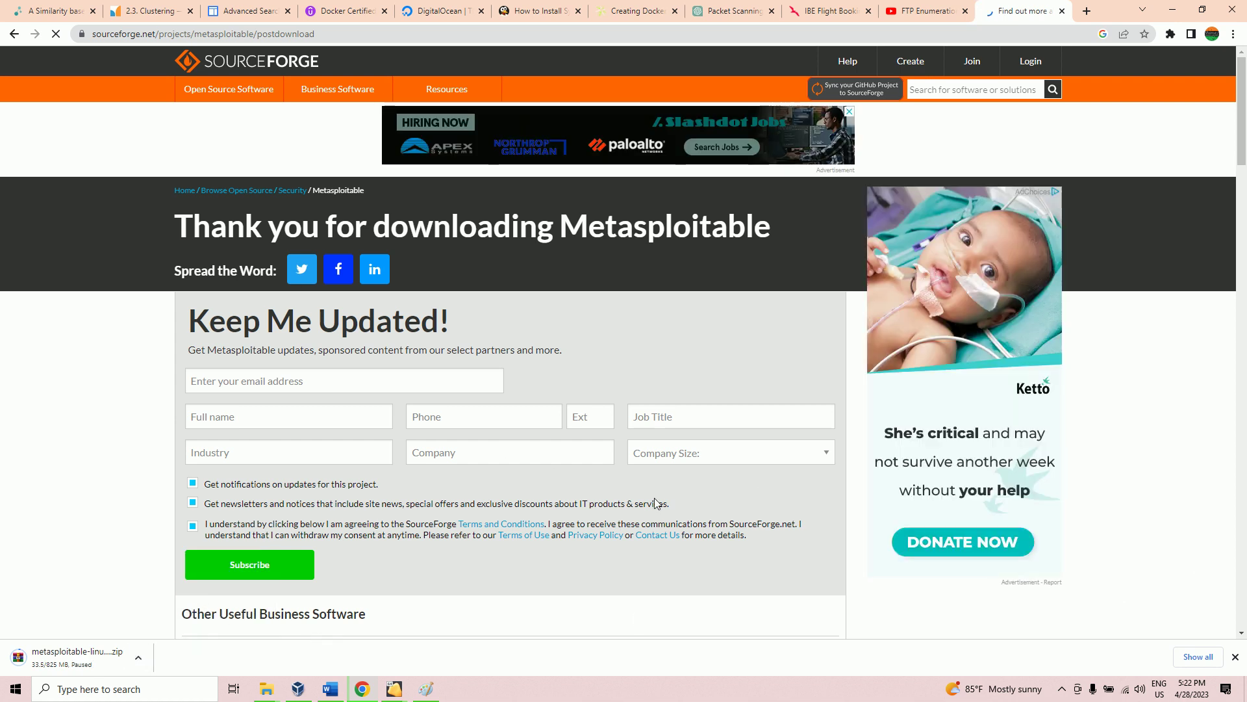
Step: In File Explorer, go from Downloads to New Volume (F:) and inspect the metasploitable-linux-2.0.0 archive
mouse_move(271, 689)
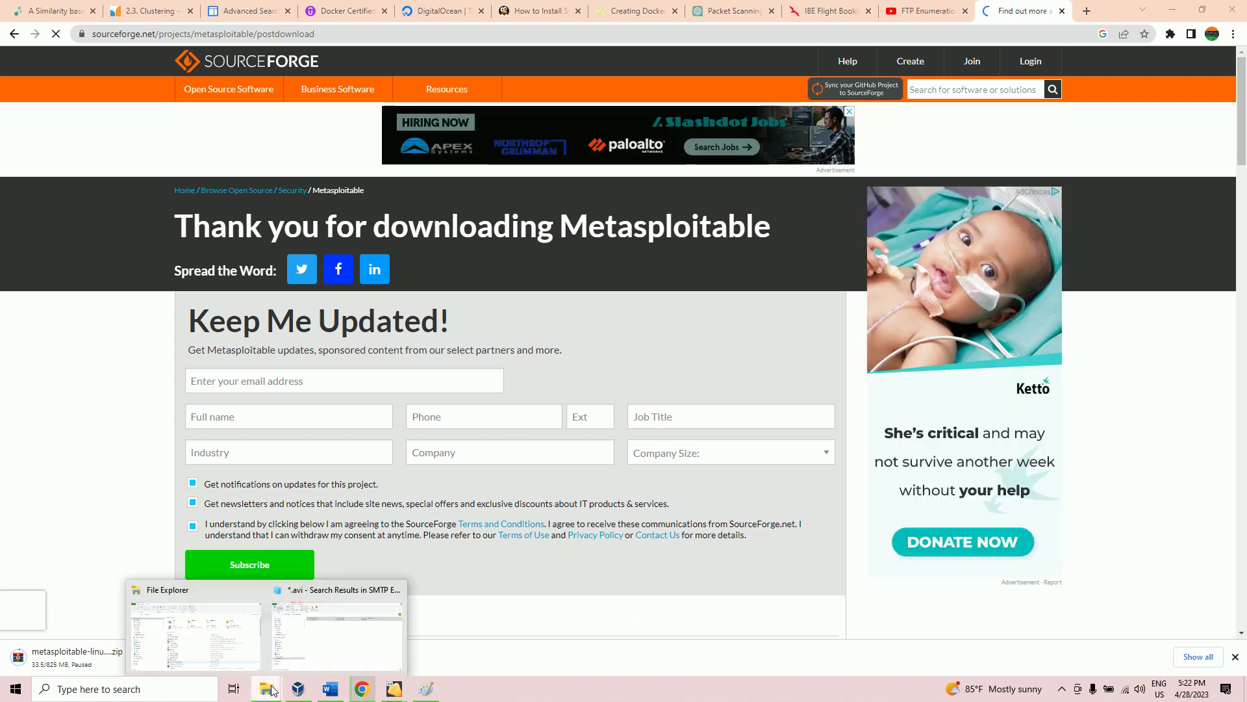
left_click(205, 647)
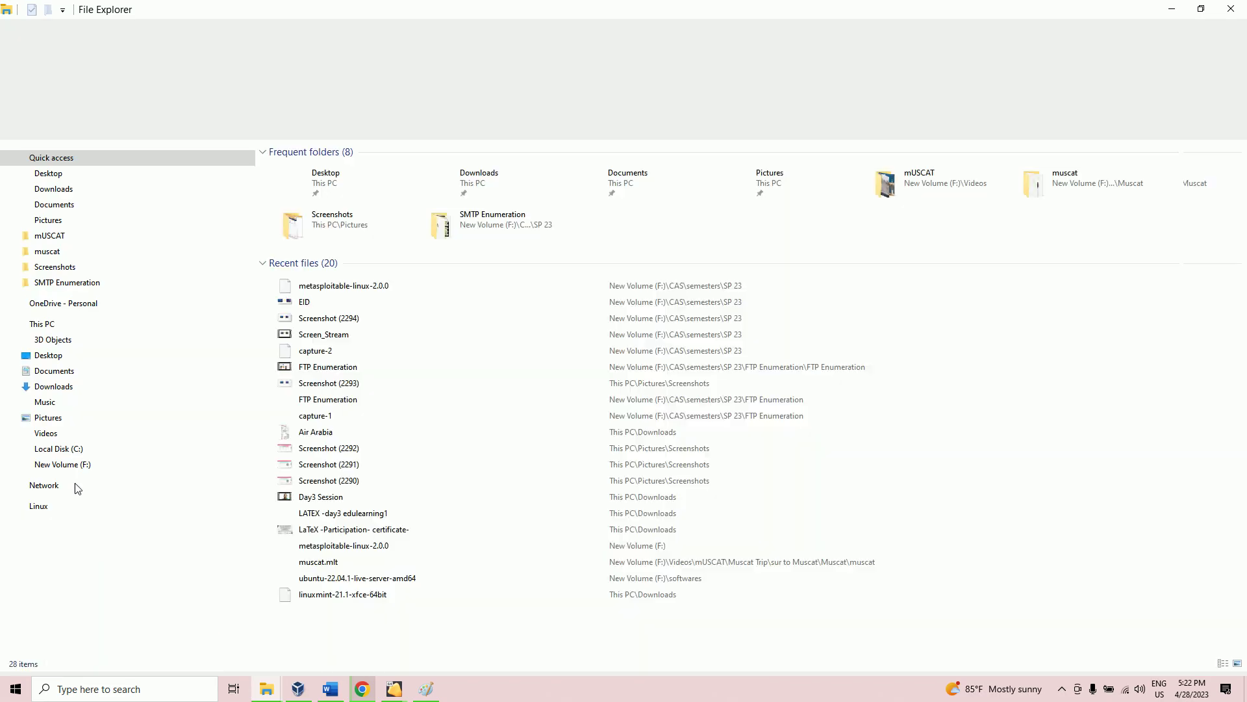
left_click(64, 362)
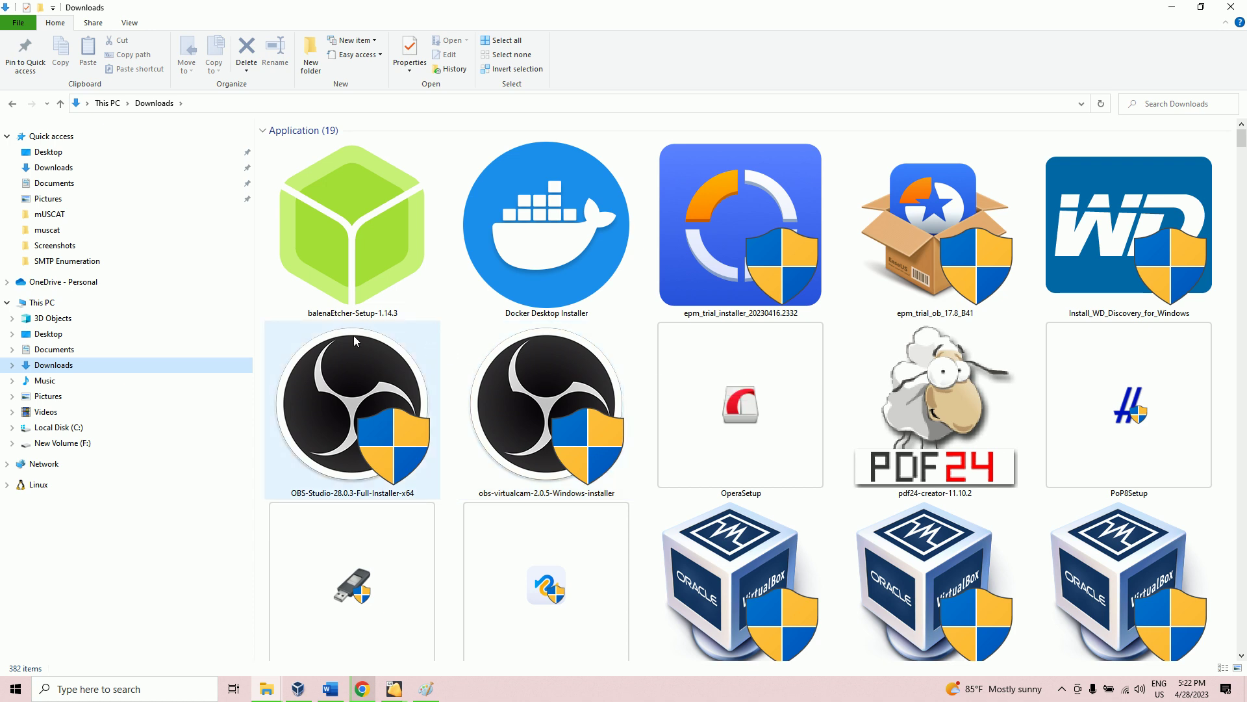
left_click(65, 443)
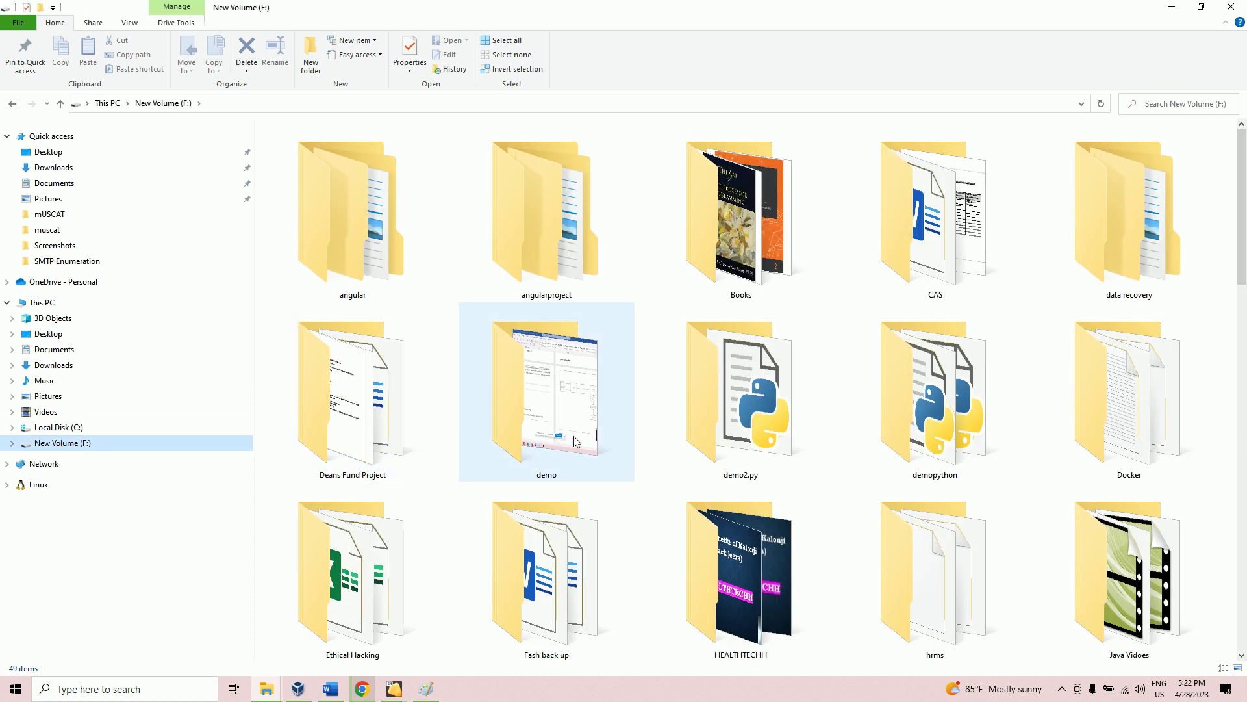
scroll(592, 435, "down", 10)
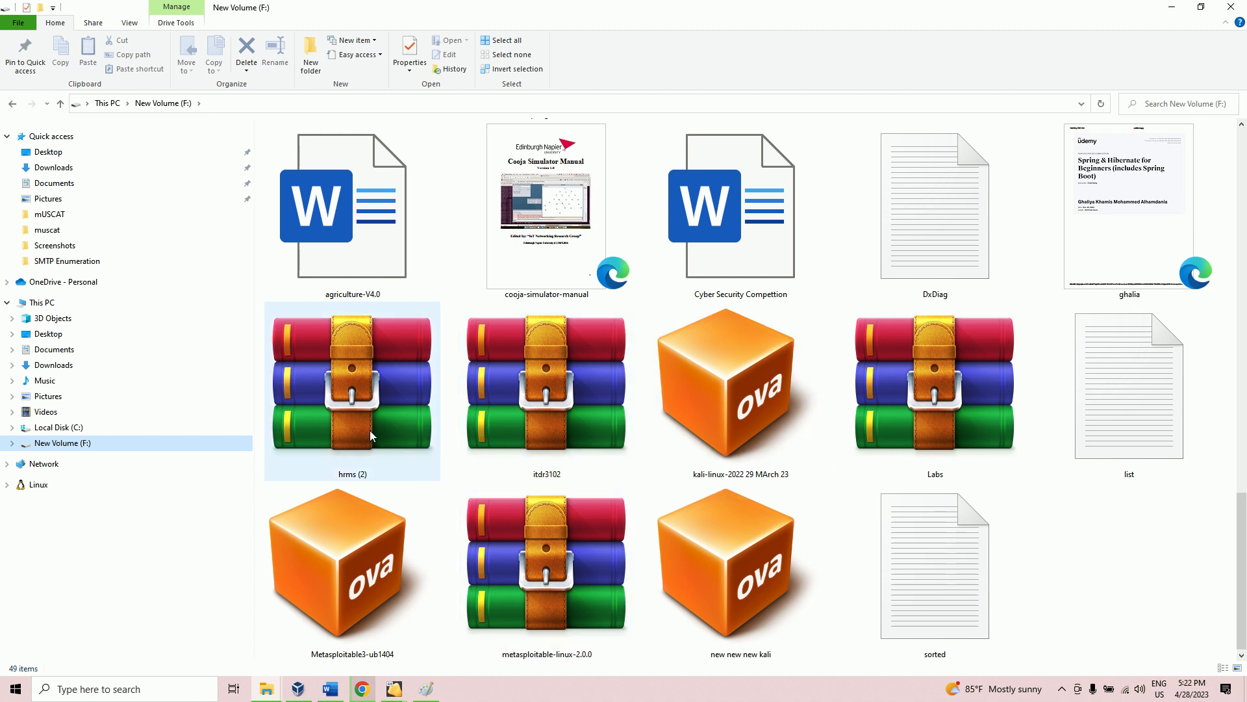
double_click(583, 564)
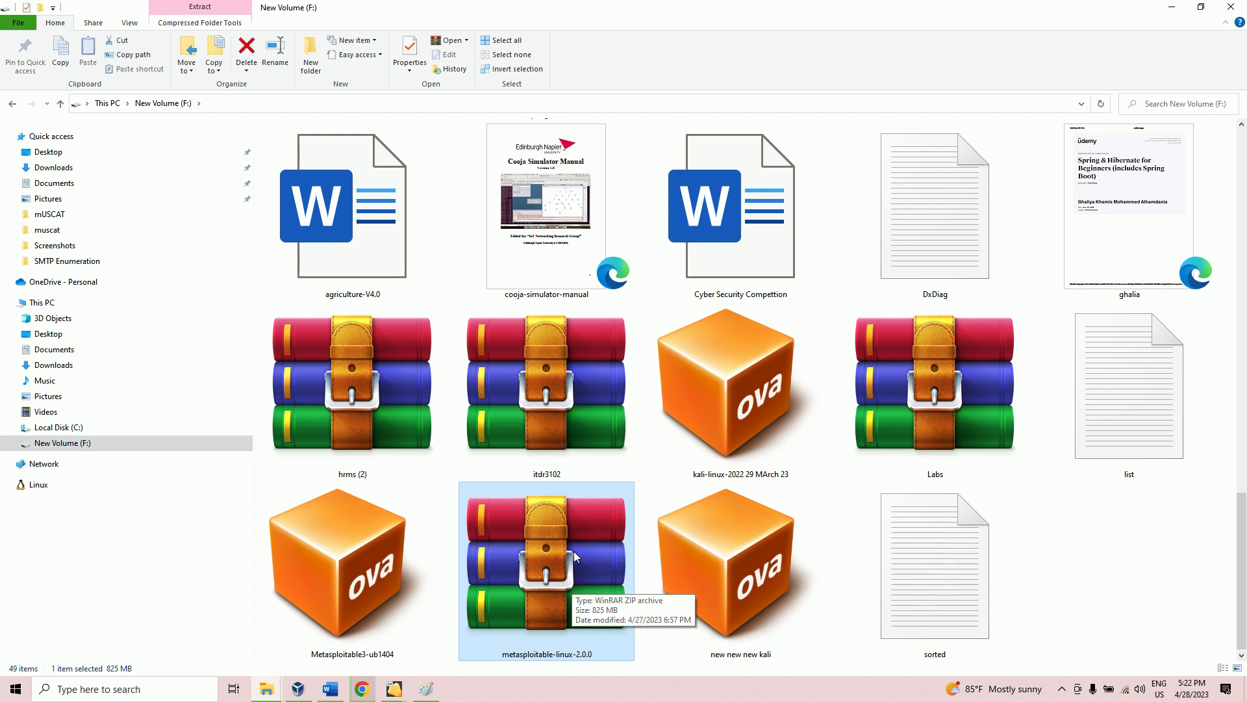
right_click(572, 546)
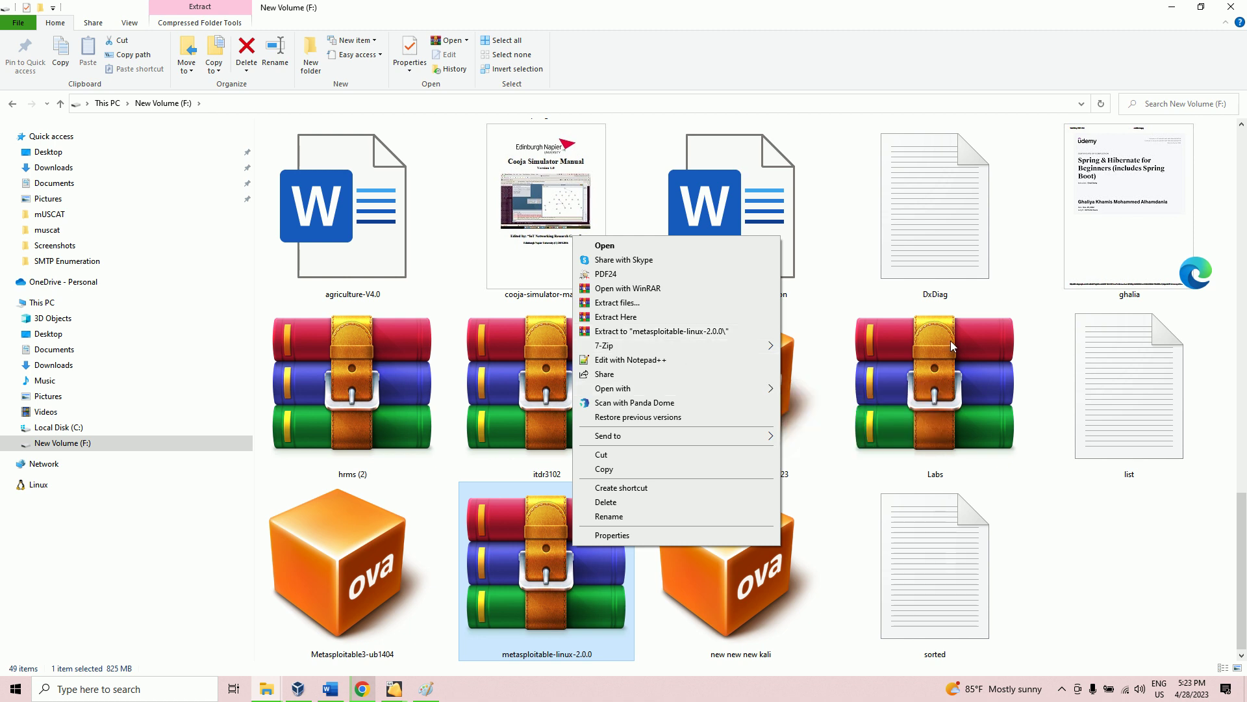
left_click(823, 291)
scroll(937, 487, "up", 10)
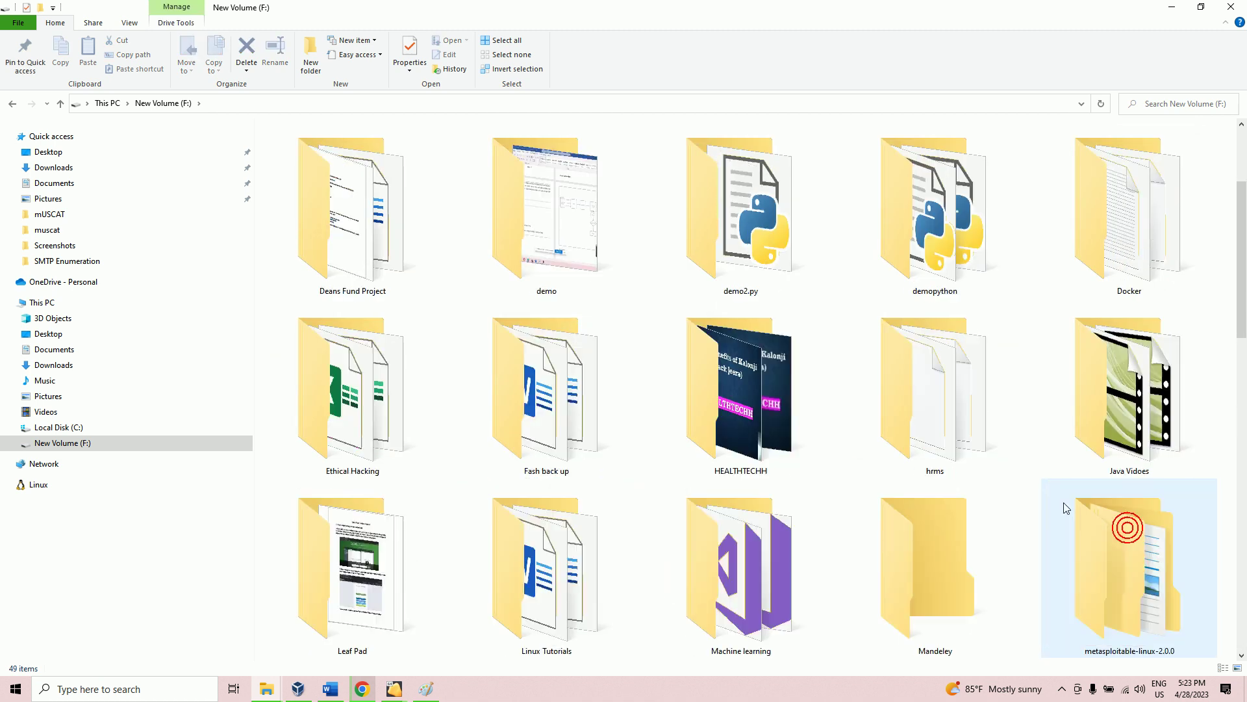
Step: Open metasploitable-linux-2.0.0\Metasploitable2-Linux and view the 1.79 GB Metasploitable.vmdk's properties
scroll(909, 494, "down", 5)
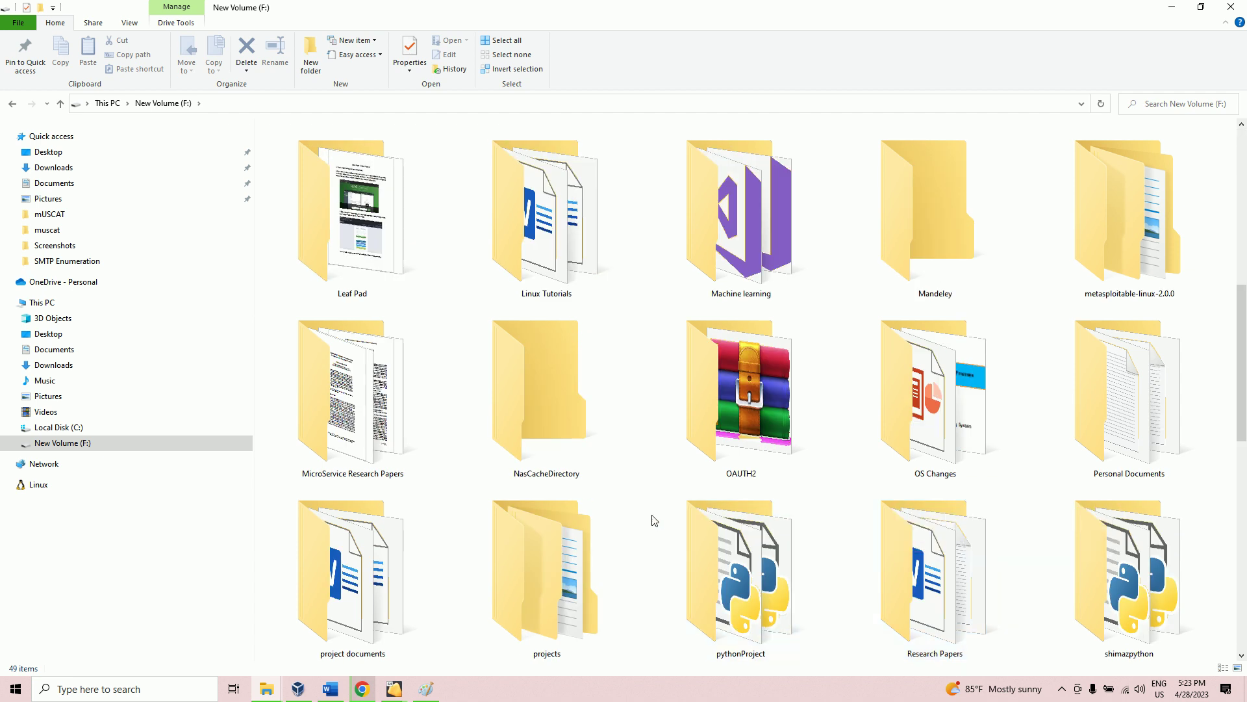
double_click(1136, 240)
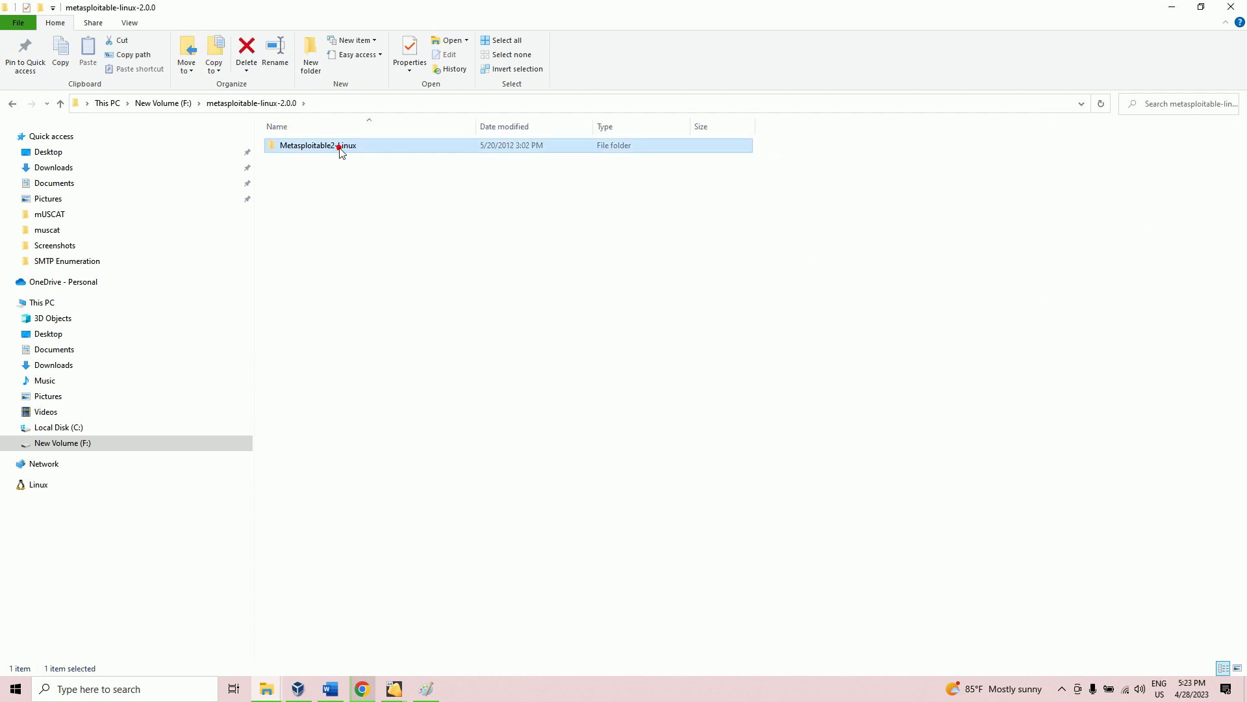
double_click(340, 146)
left_click(298, 159)
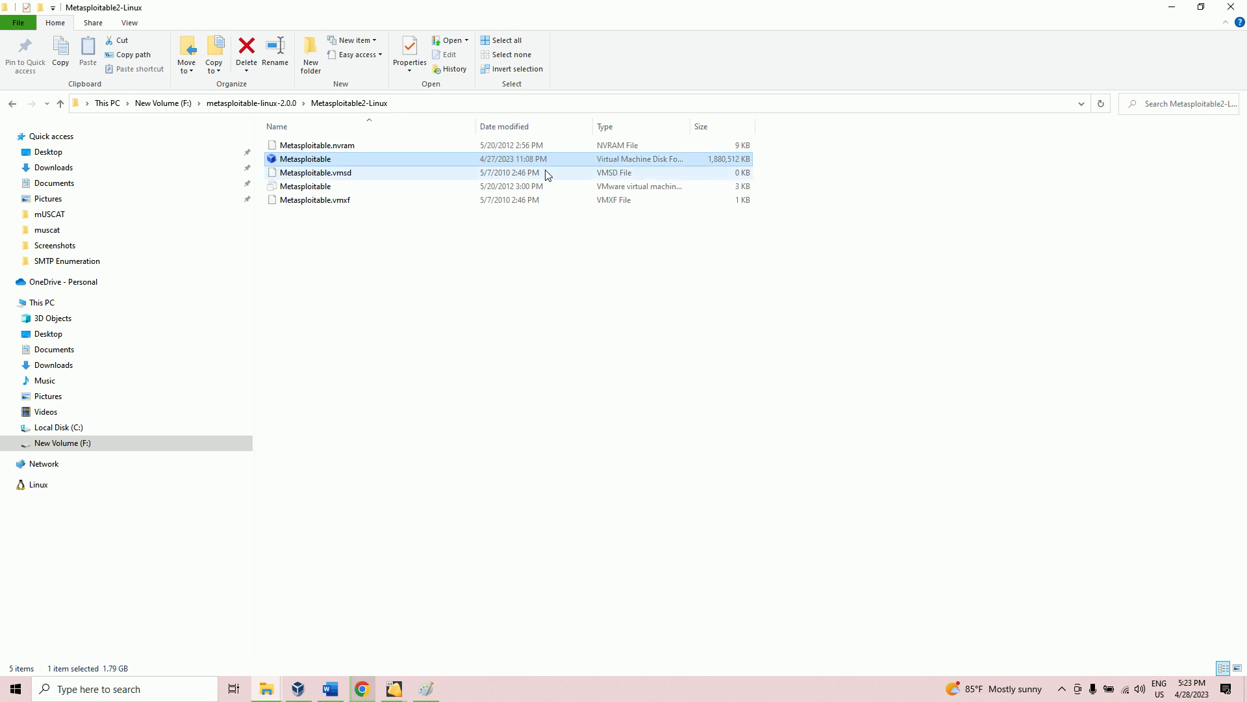
right_click(342, 162)
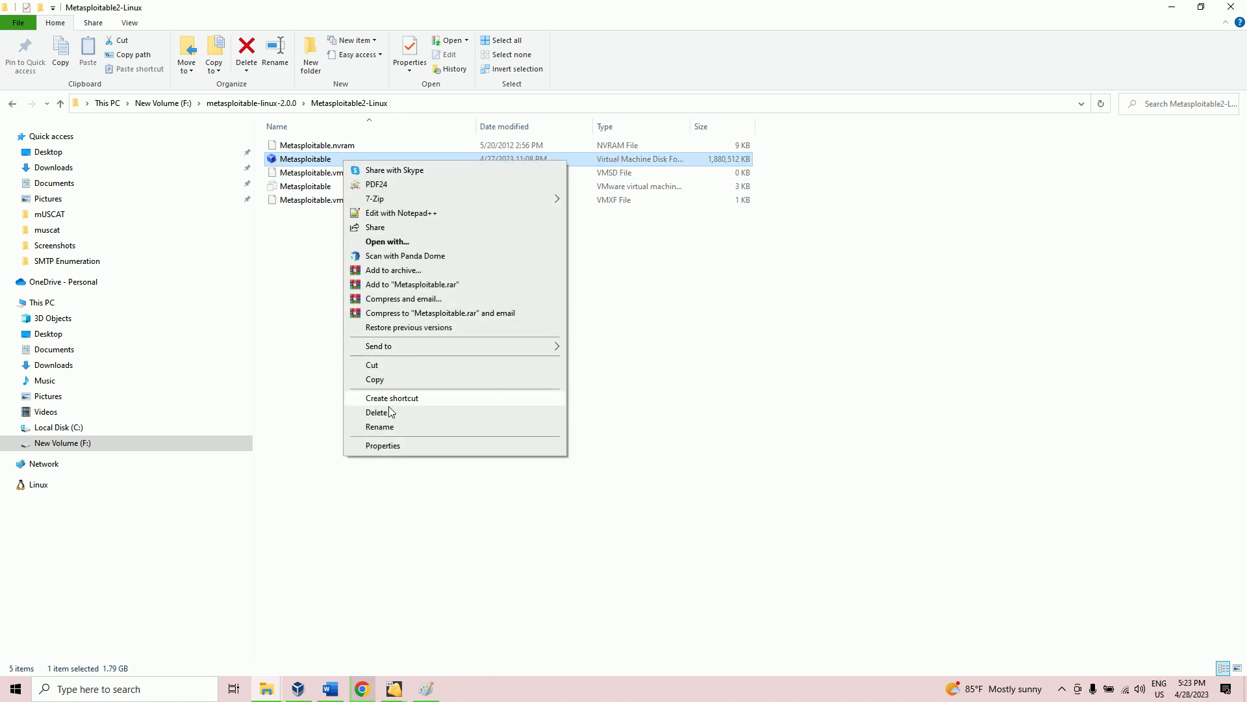
left_click(390, 446)
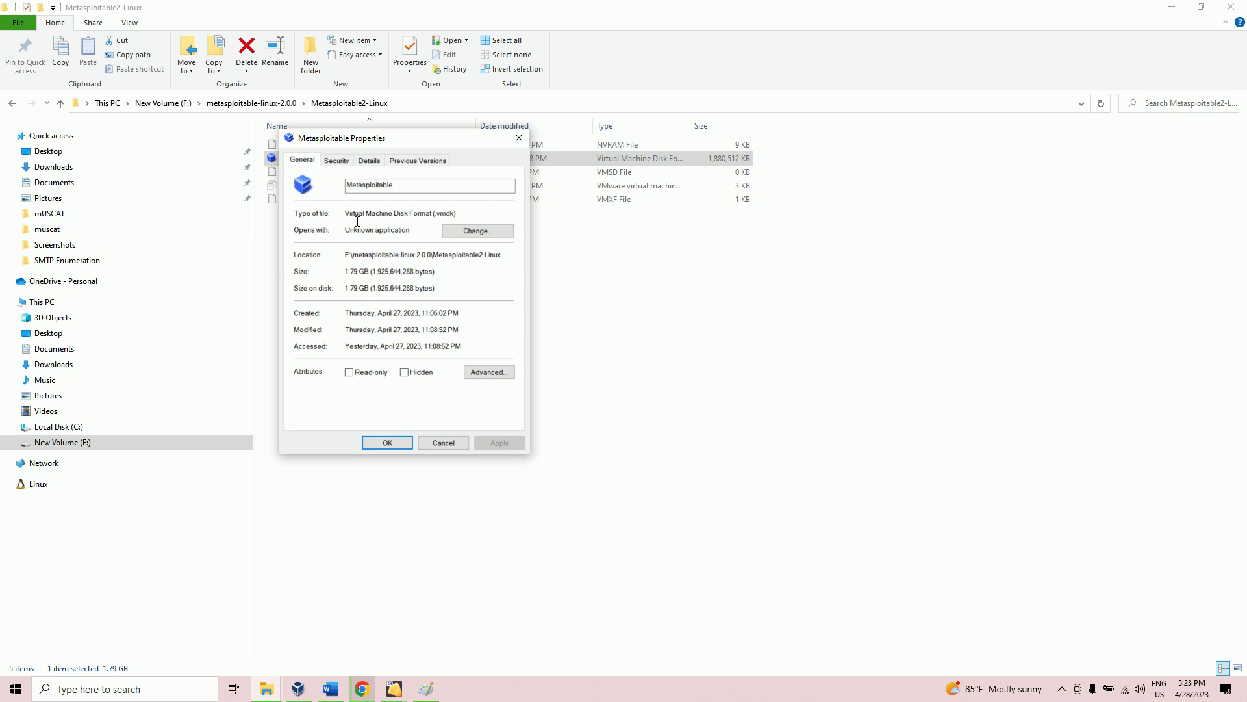
left_click_drag(458, 214, 421, 211)
Step: Remove the dfgsdfg virtual machine from VirtualBox Manager, deleting all its files
left_click(298, 688)
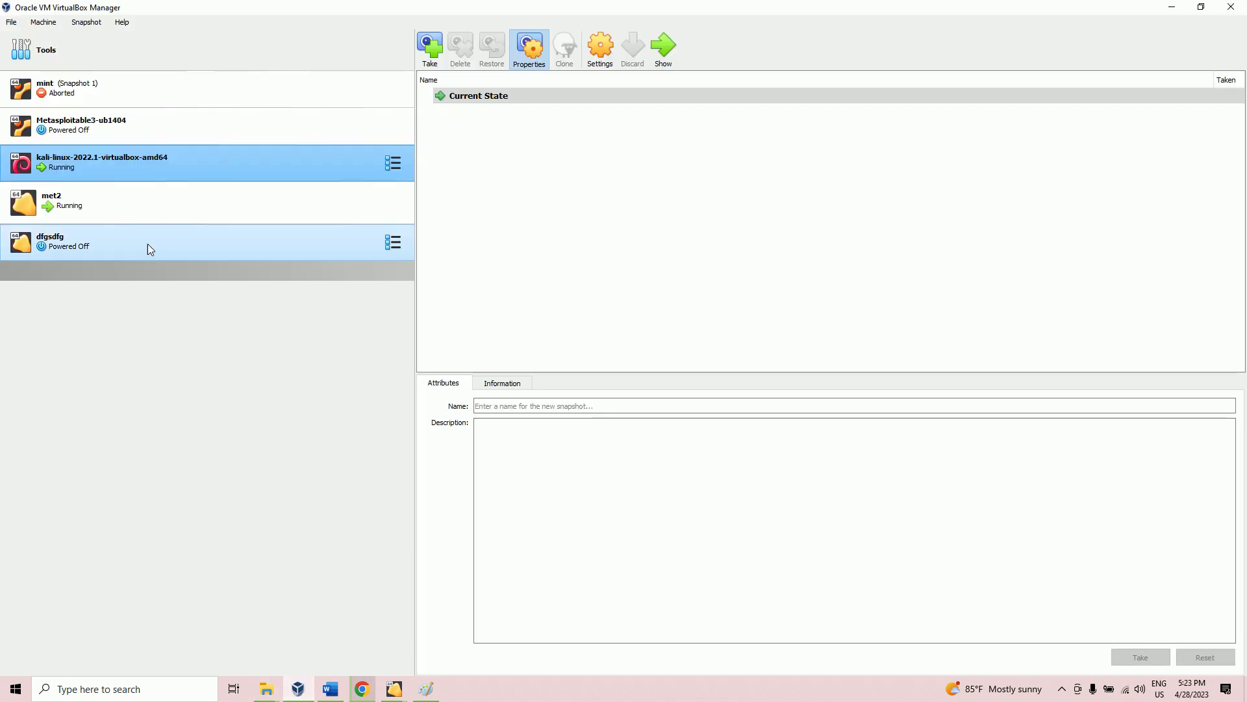
left_click(74, 245)
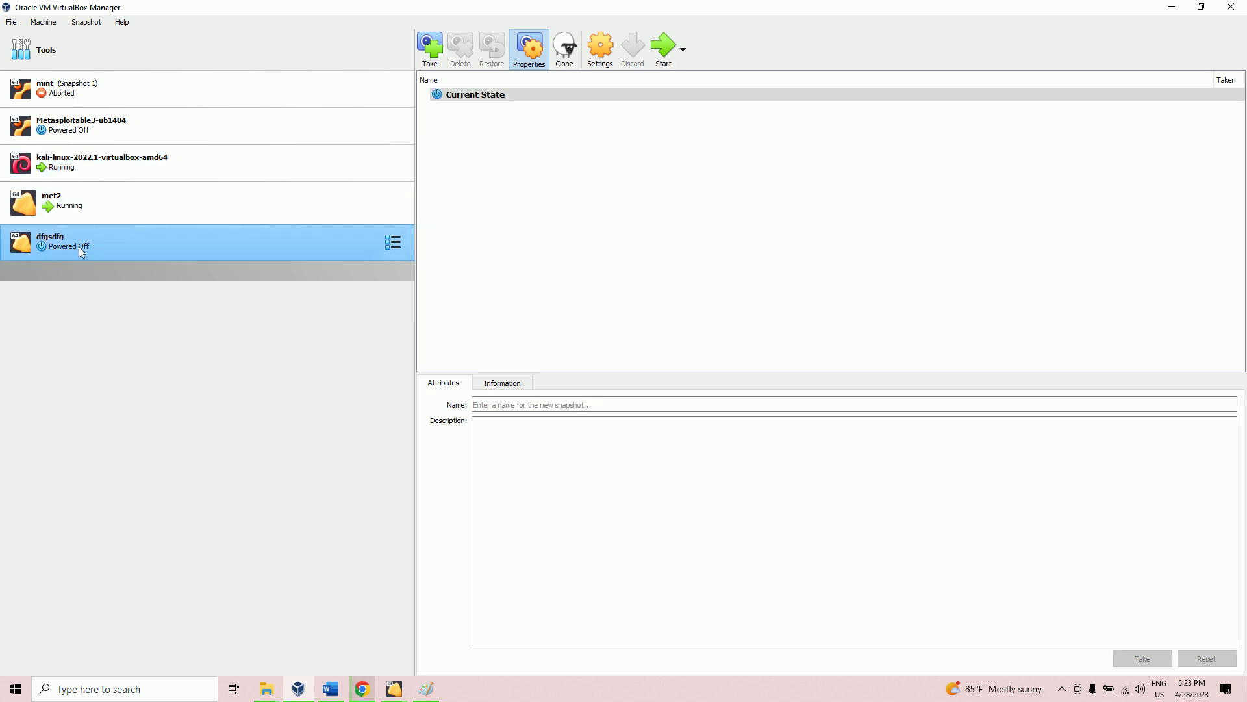
right_click(79, 249)
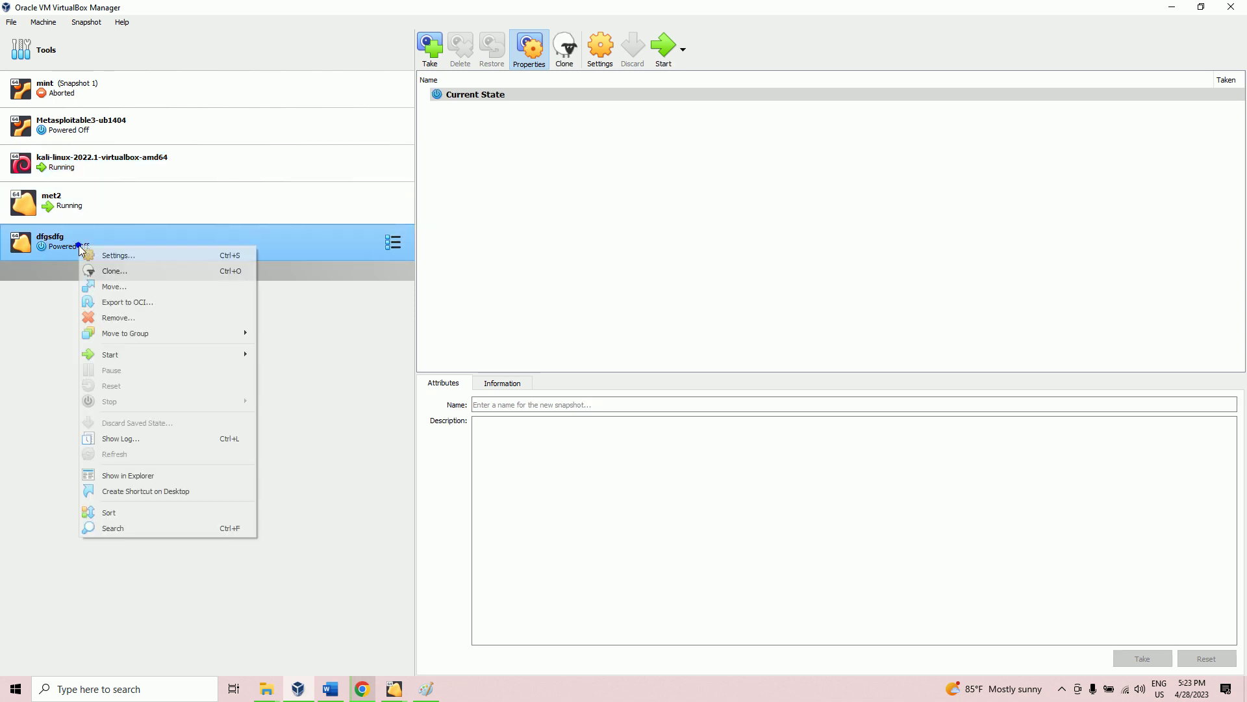
left_click(124, 317)
left_click(572, 401)
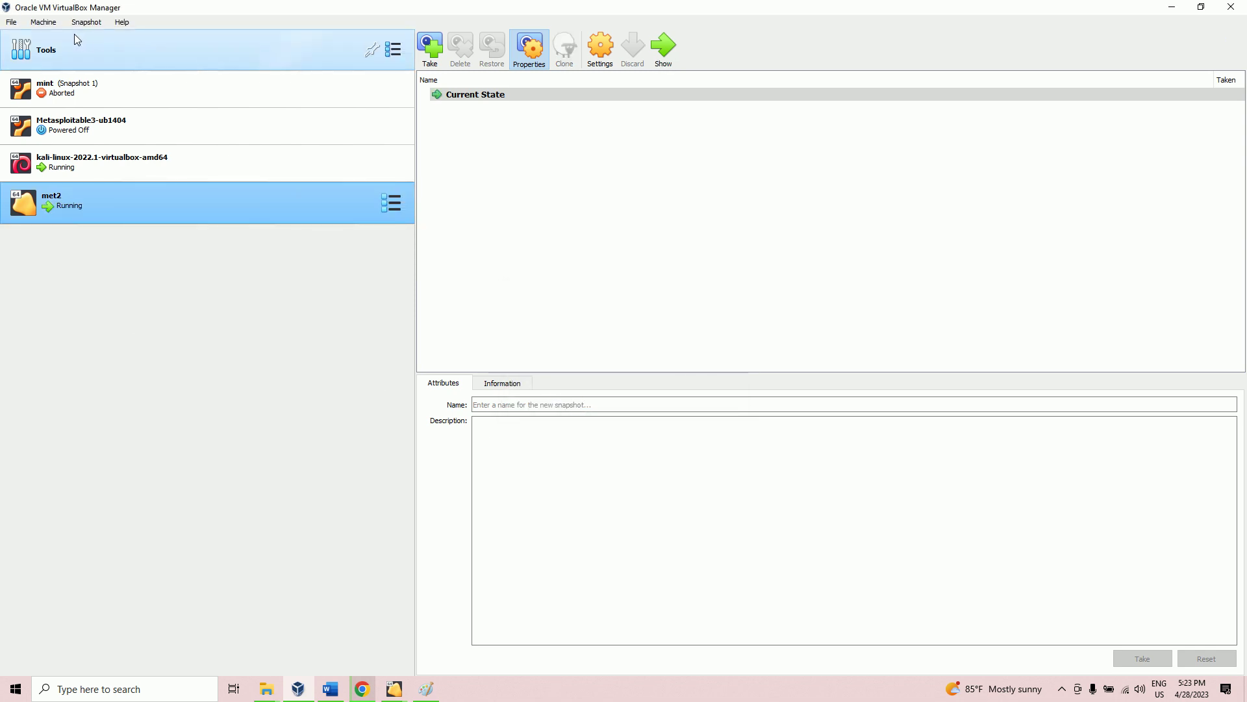
left_click(44, 25)
Step: Start a new VM named M2 with type Linux and version Other Linux (64-bit)
left_click(47, 37)
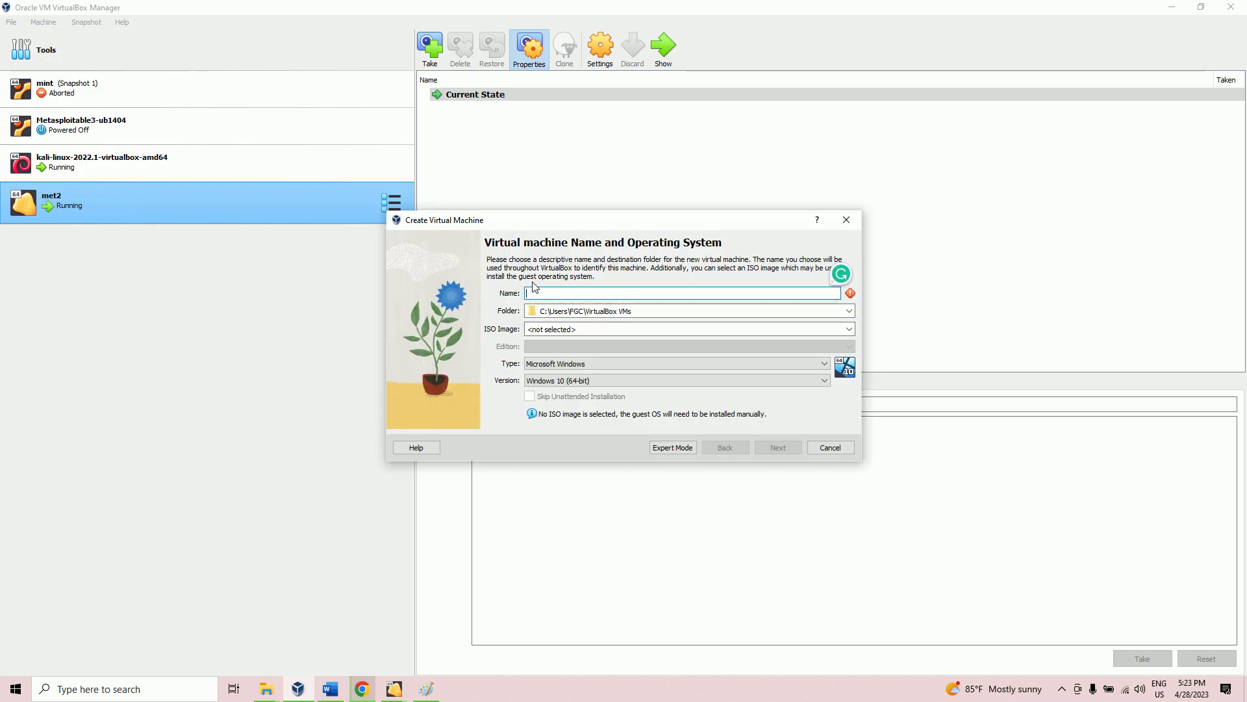
type("M")
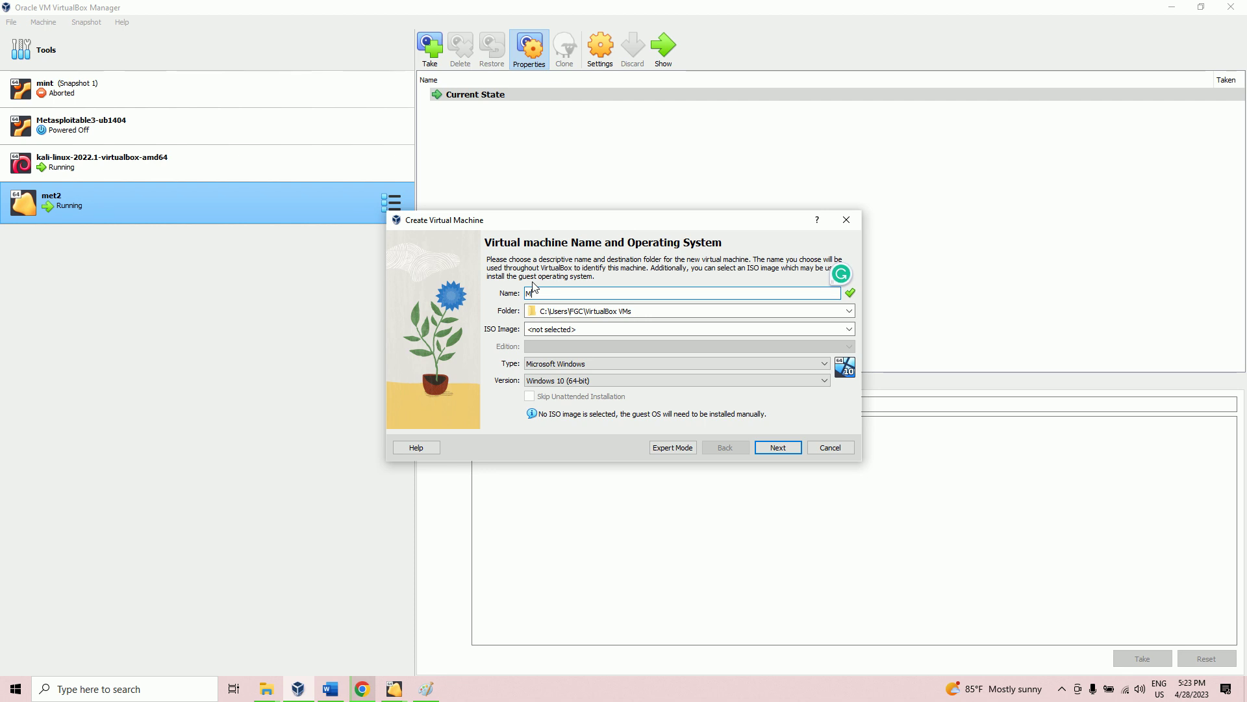
type("2")
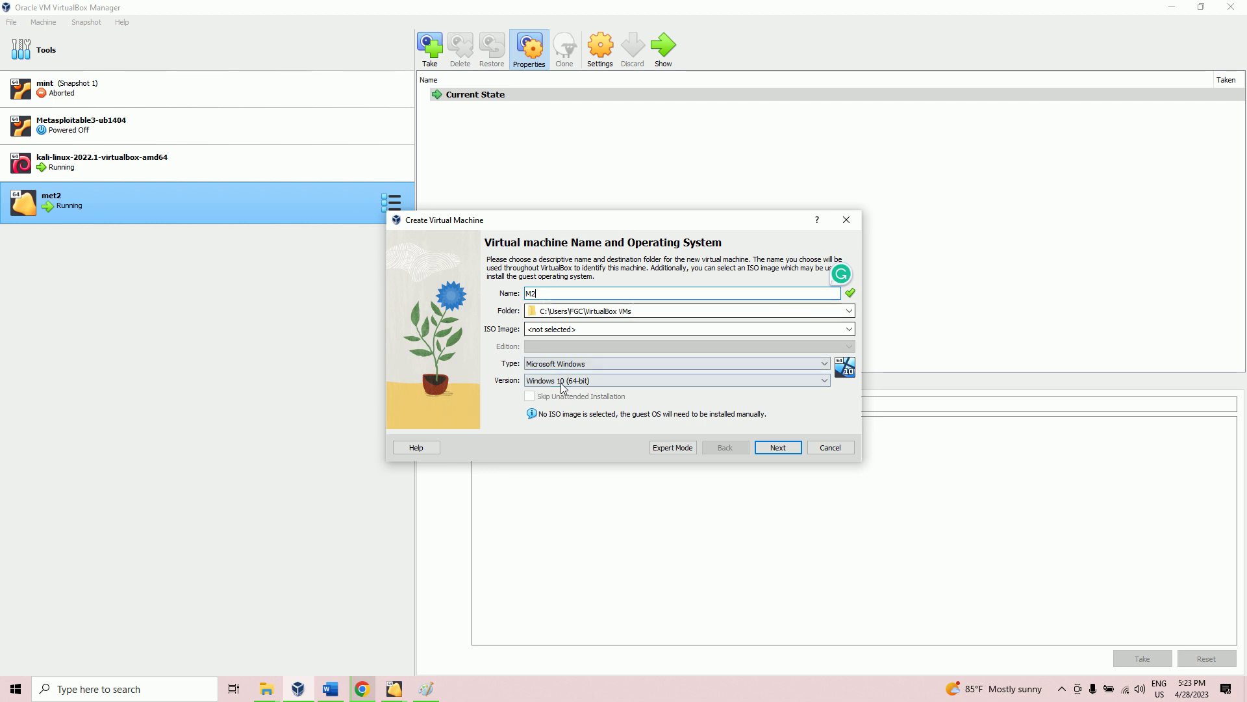
left_click(552, 365)
left_click(542, 384)
left_click(543, 381)
scroll(561, 448, "down", 3)
scroll(560, 449, "down", 8)
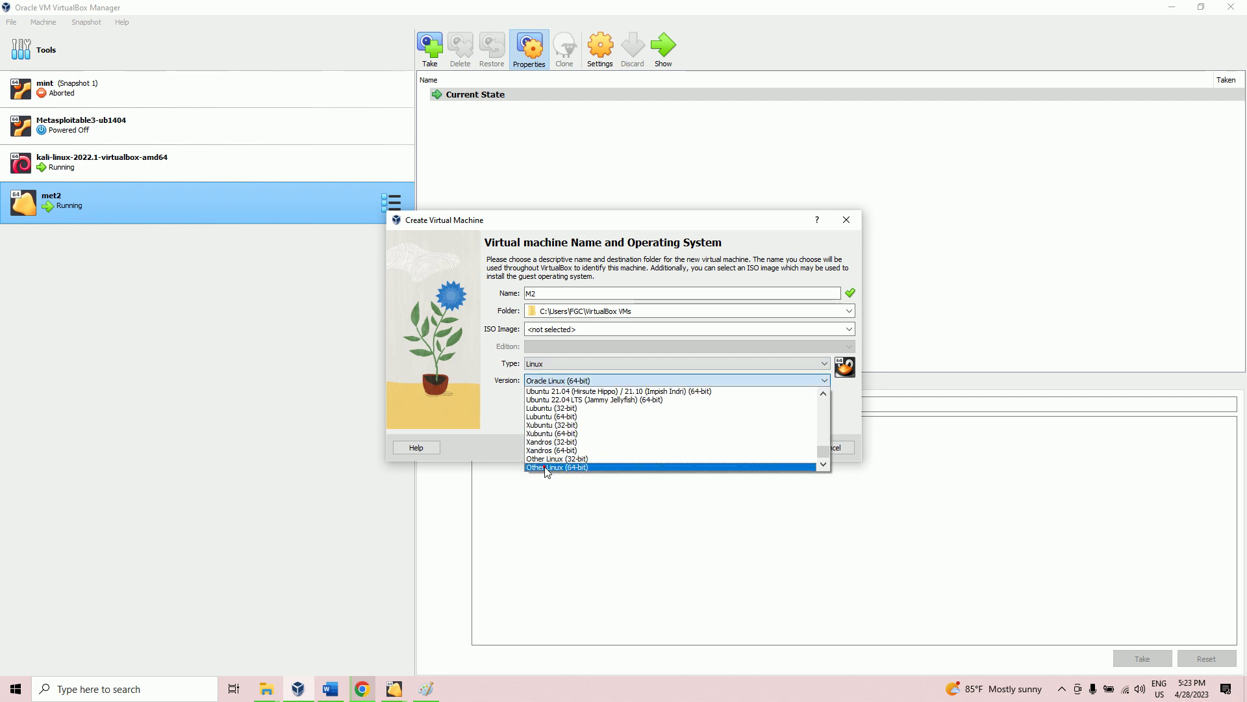
left_click(547, 467)
left_click(777, 448)
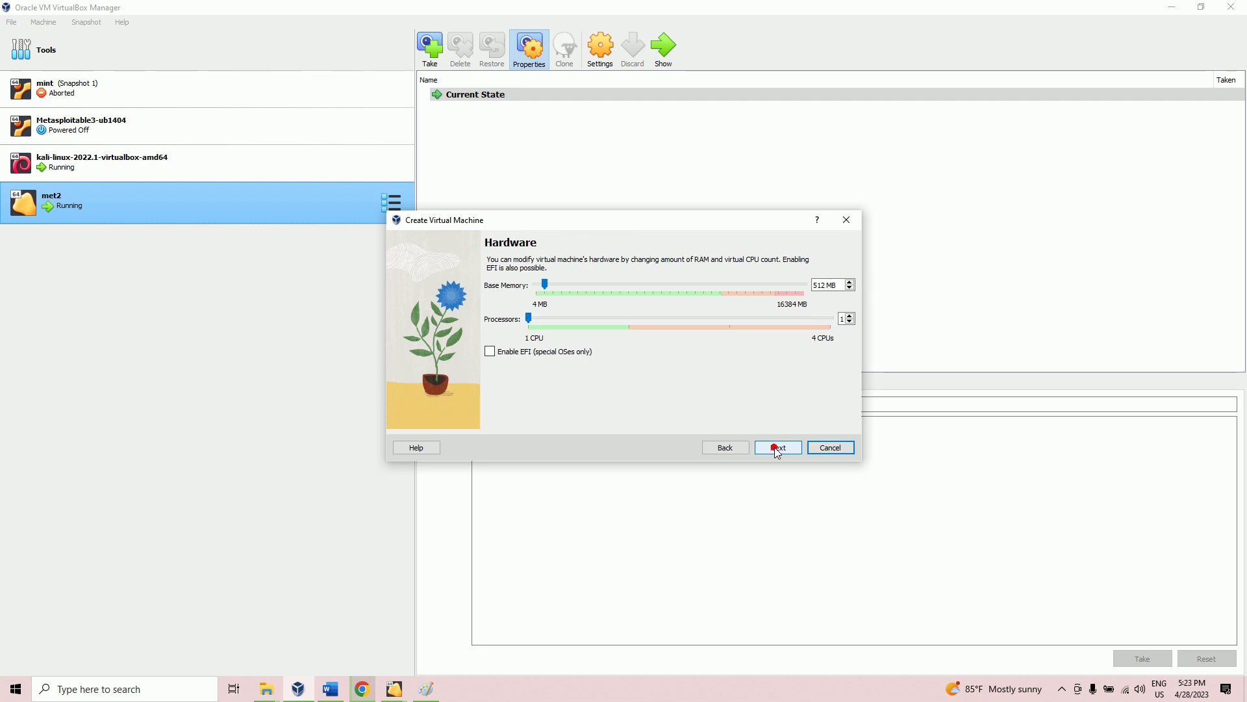
Step: Give M2 1000 MB of base memory and advance to the hard disk step
double_click(824, 285)
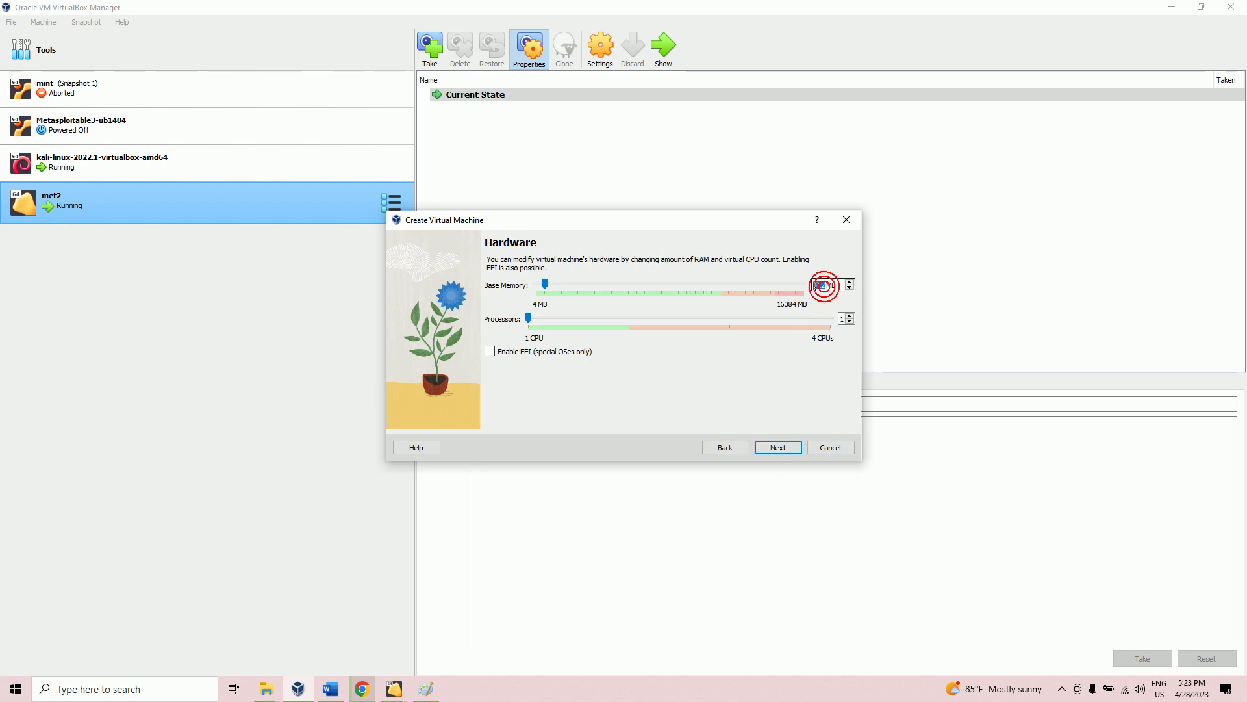
type("1000")
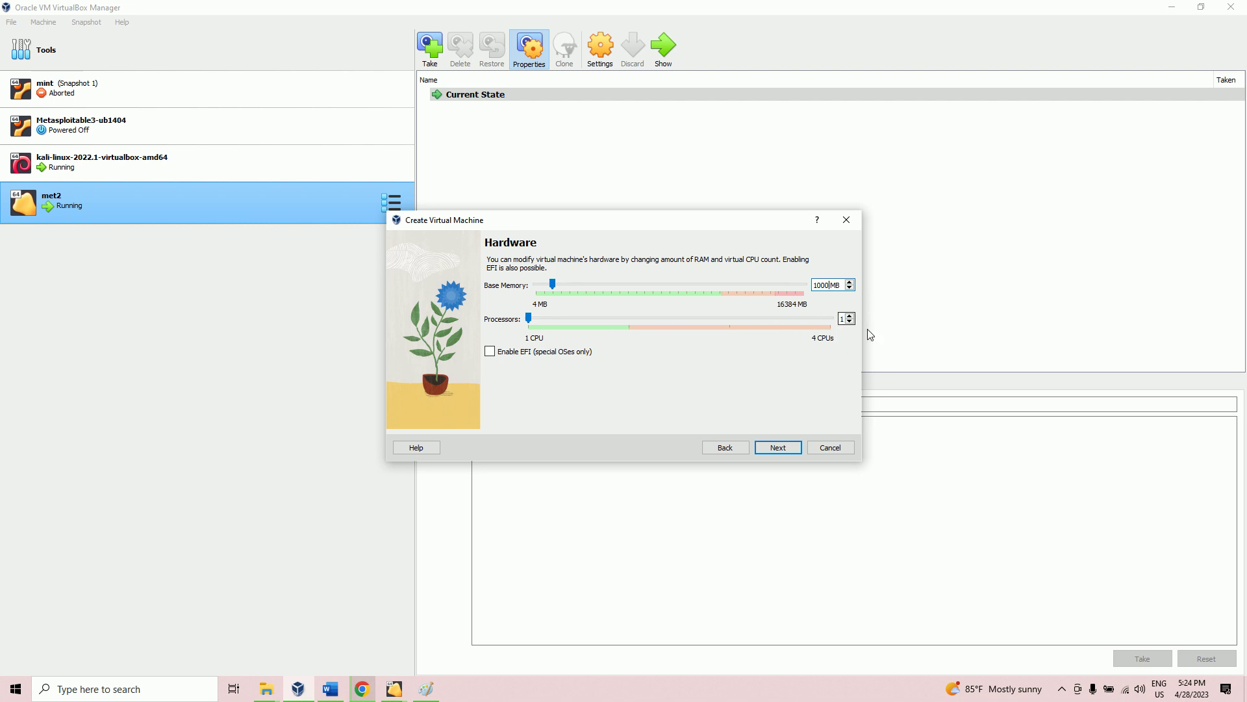
left_click(779, 447)
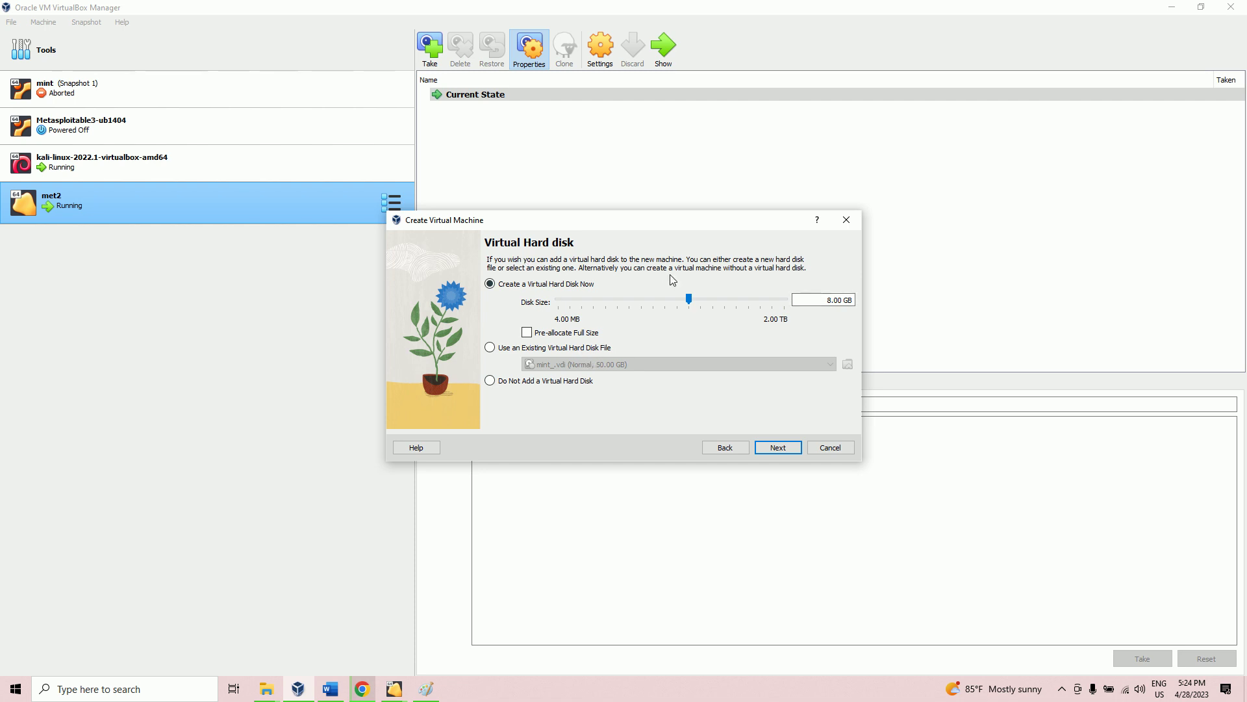
Step: Choose an existing hard disk and browse to F:\metasploitable-linux-2.0.0\Metasploitable2-Linux, showing all files
left_click(492, 349)
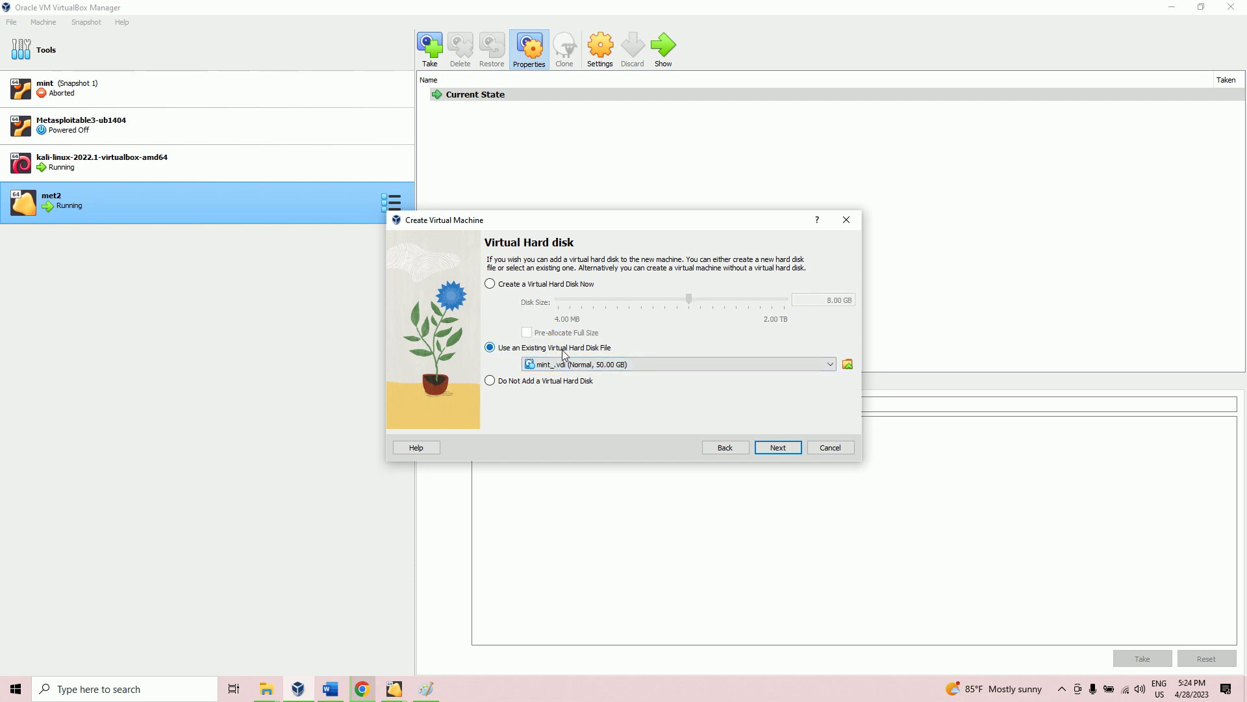
left_click(848, 364)
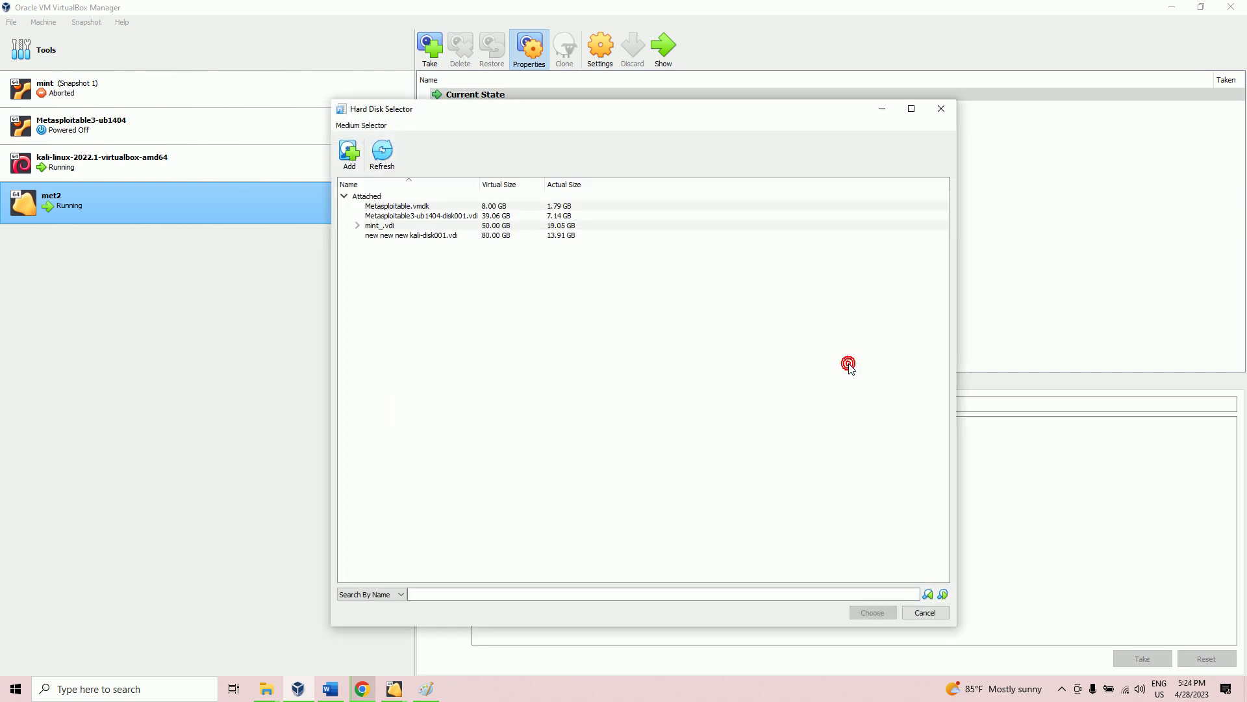
left_click(357, 160)
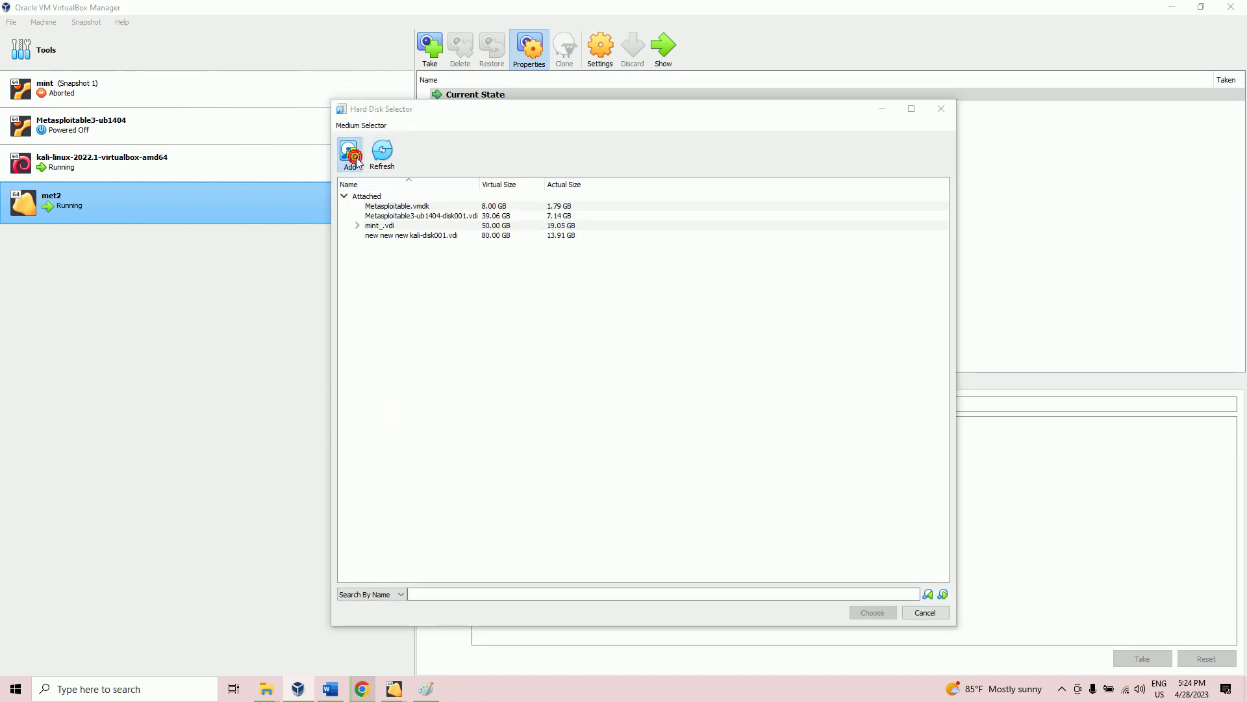
scroll(406, 380, "down", 2)
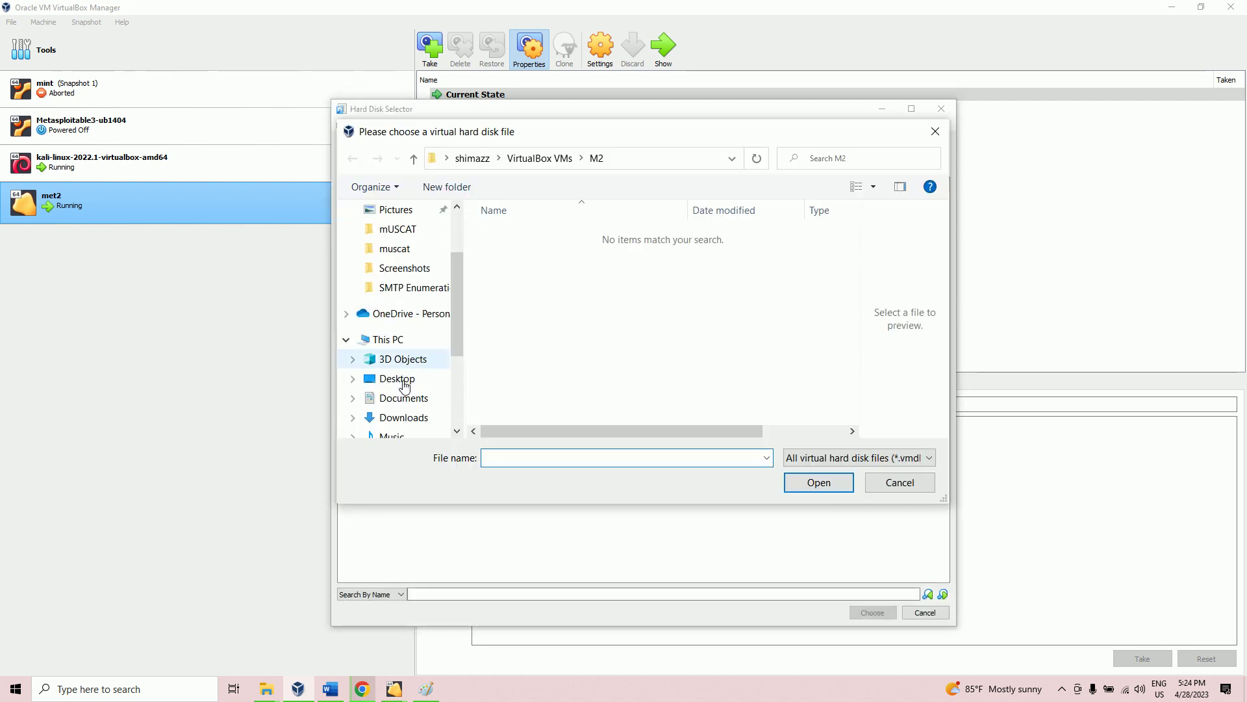
left_click(395, 341)
scroll(643, 345, "down", 3)
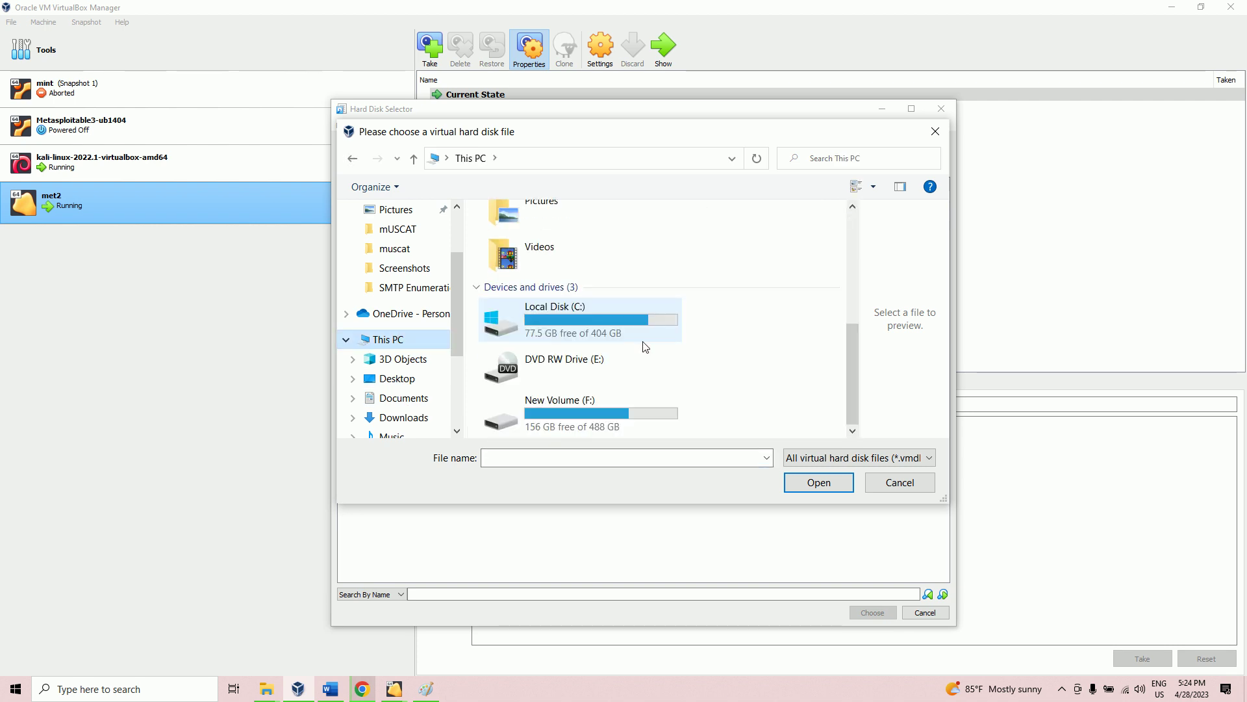
double_click(603, 410)
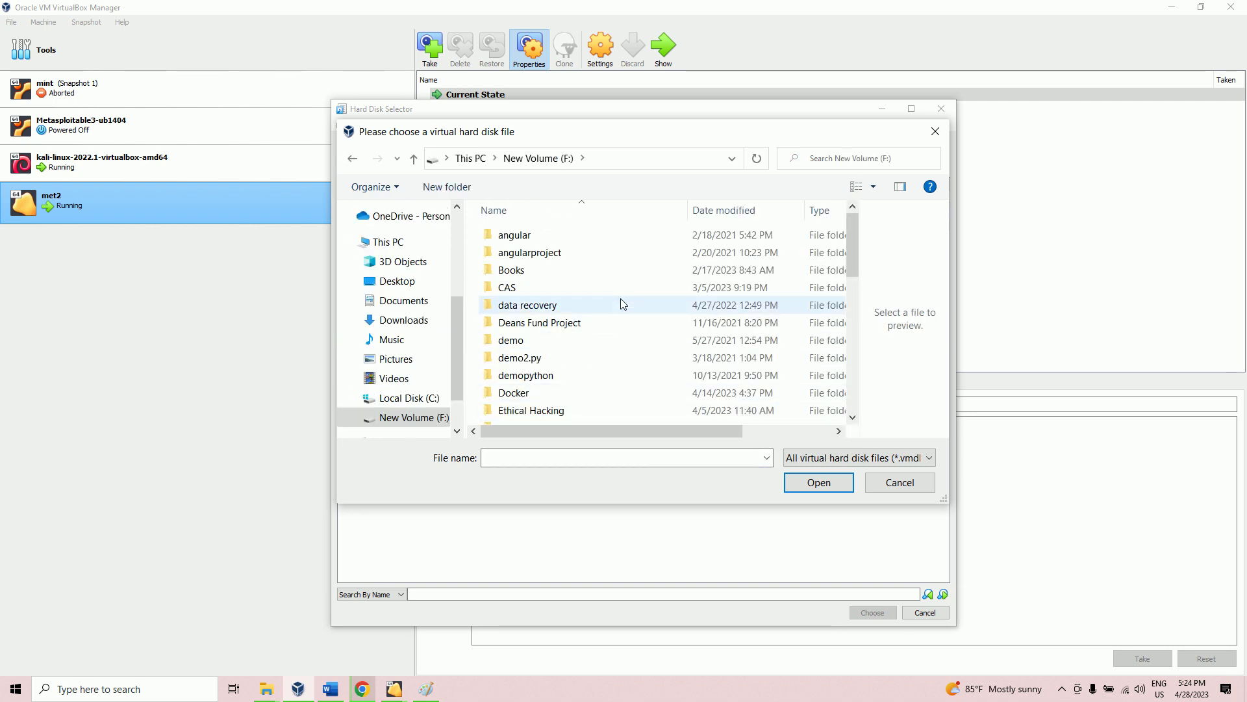
scroll(621, 300, "down", 3)
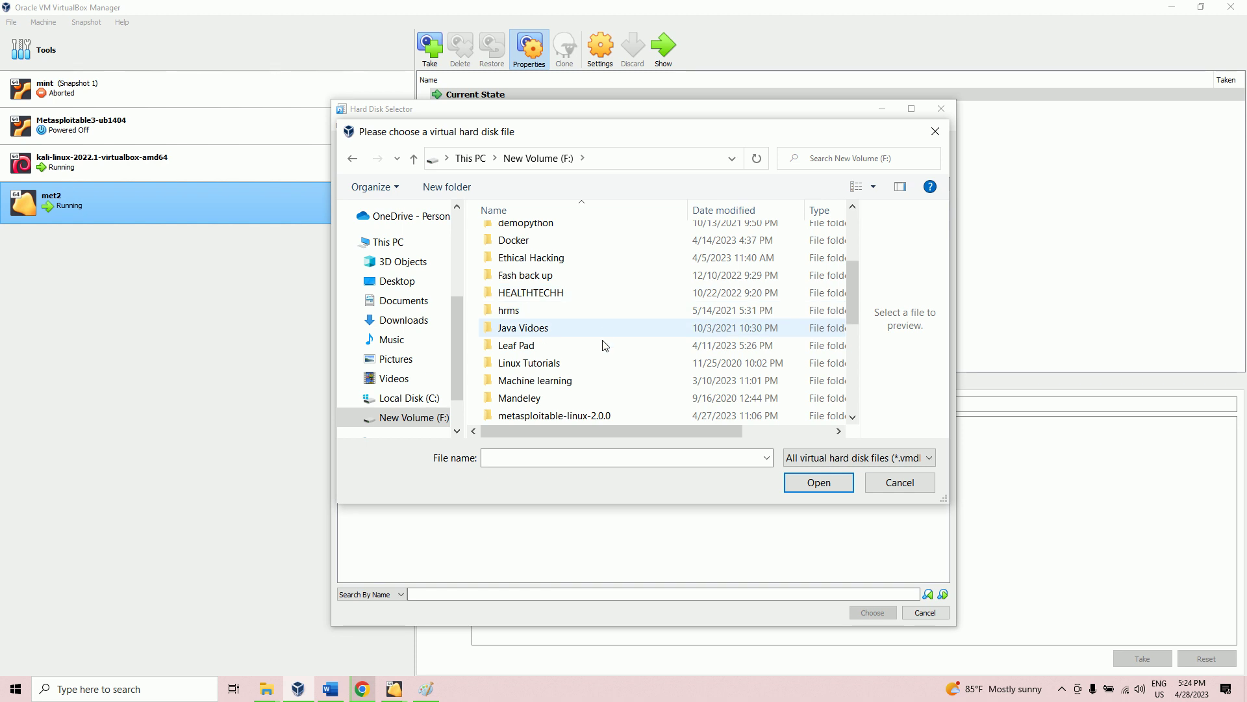
double_click(602, 416)
double_click(541, 238)
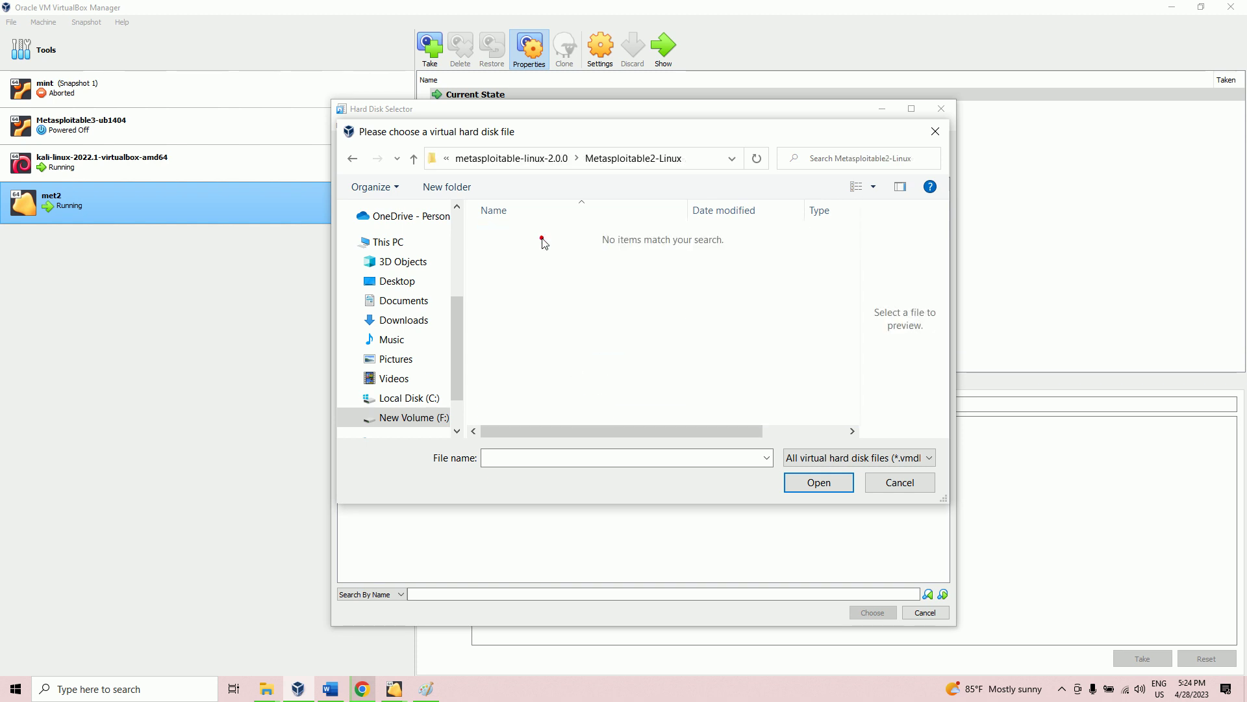
left_click(857, 457)
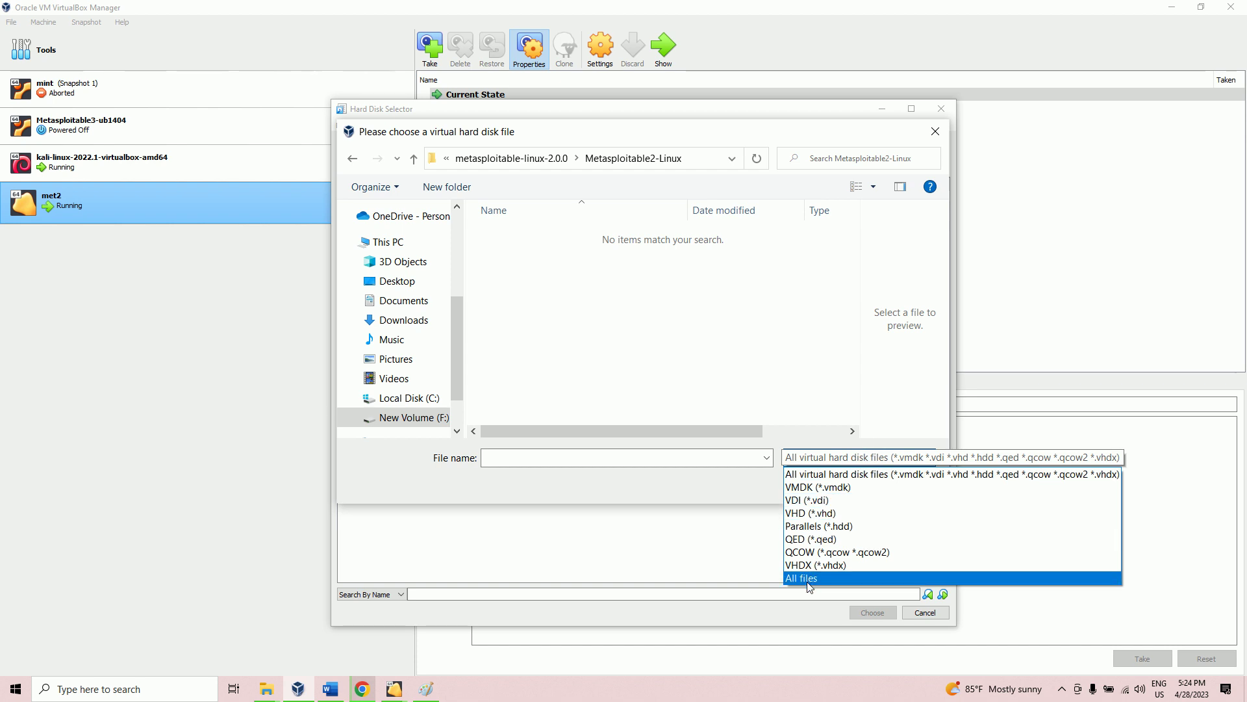
left_click(806, 578)
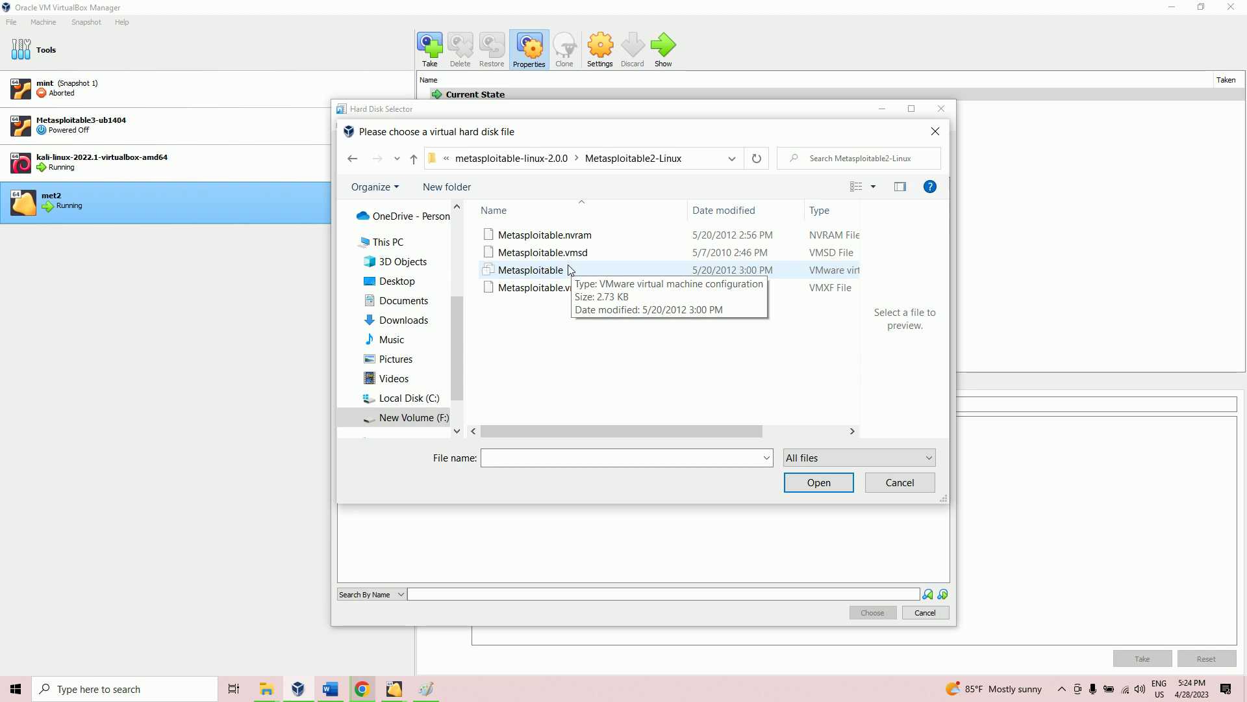
Step: Re-enter Metasploitable2-Linux from F: with the listing filtered to virtual hard disk files
left_click(433, 158)
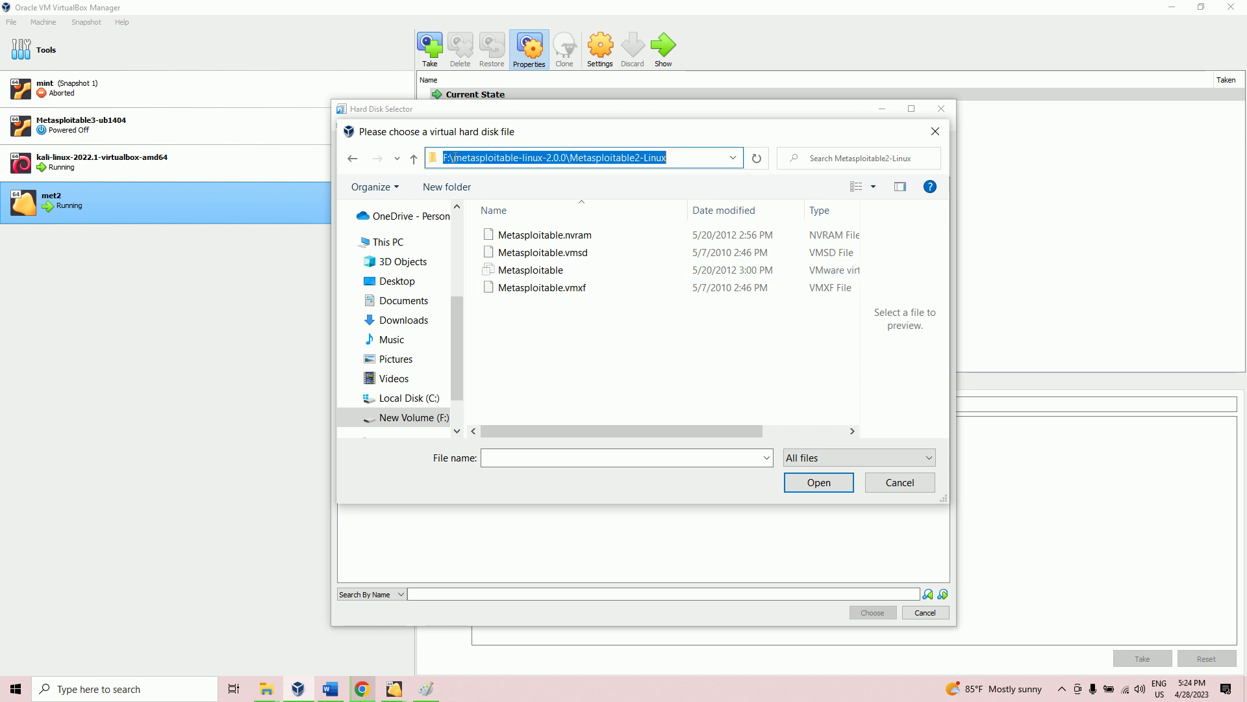
left_click(408, 417)
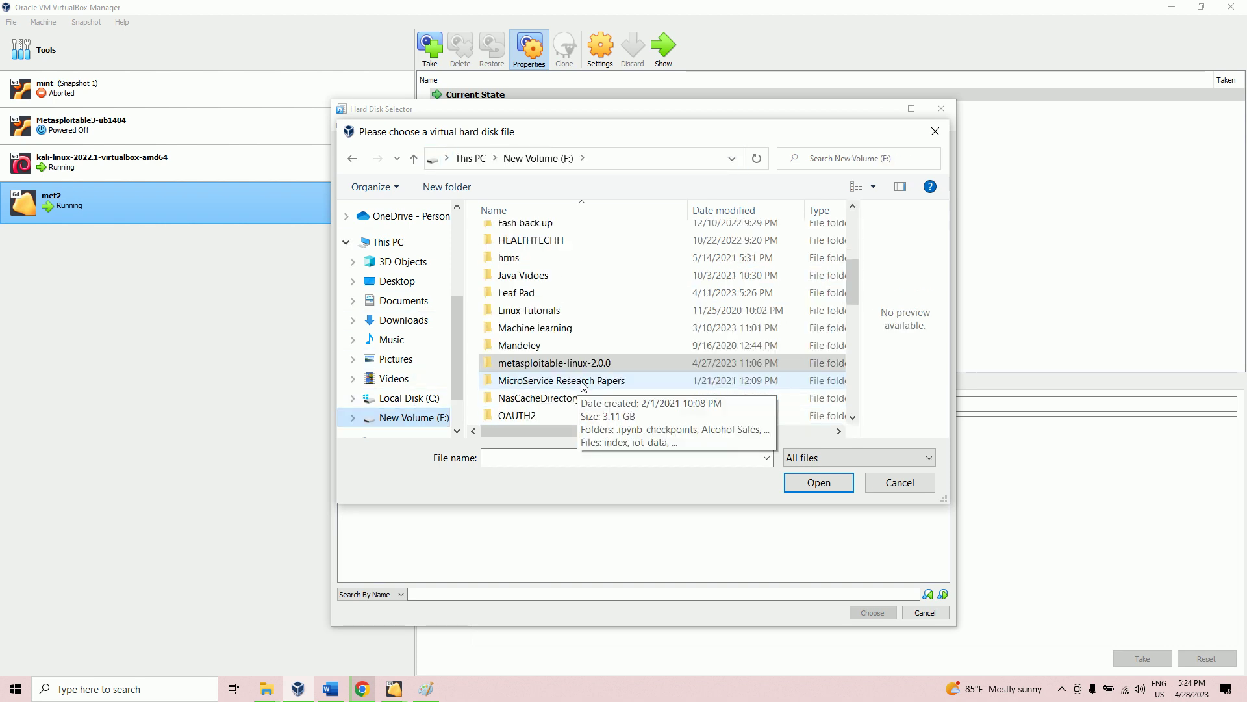
scroll(583, 384, "down", 3)
left_click(587, 259)
scroll(590, 292, "down", 5)
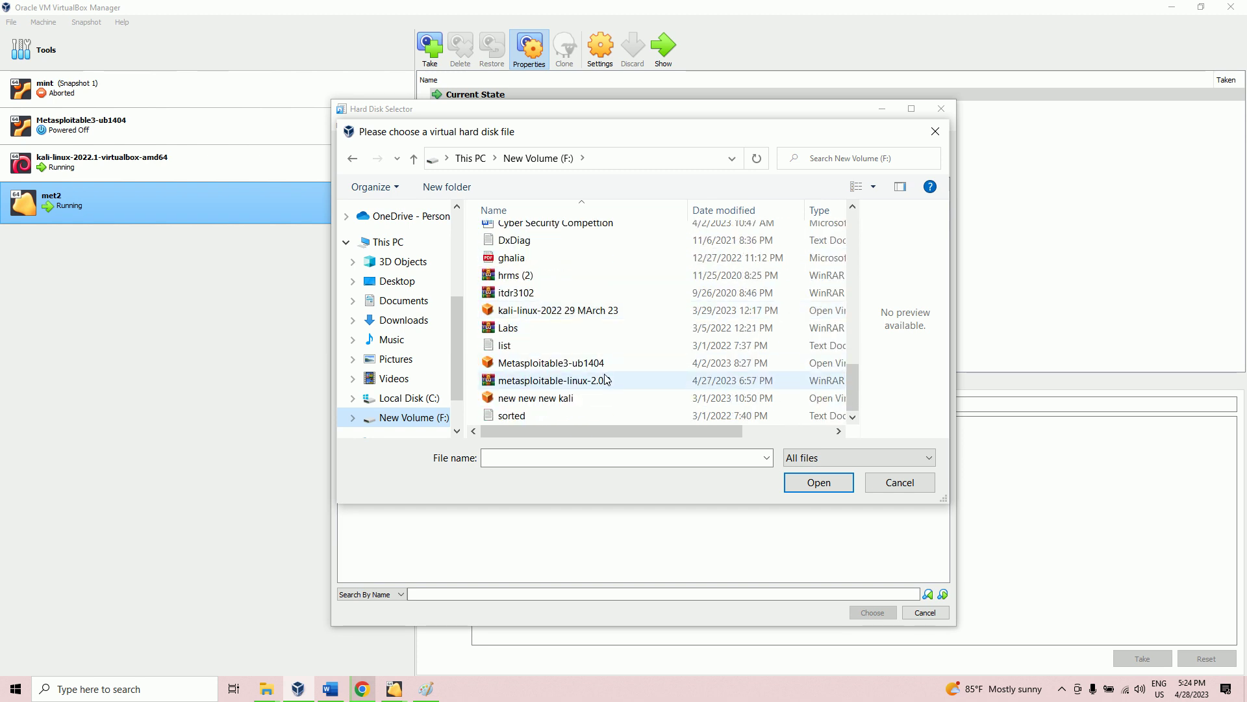
scroll(592, 328, "up", 5)
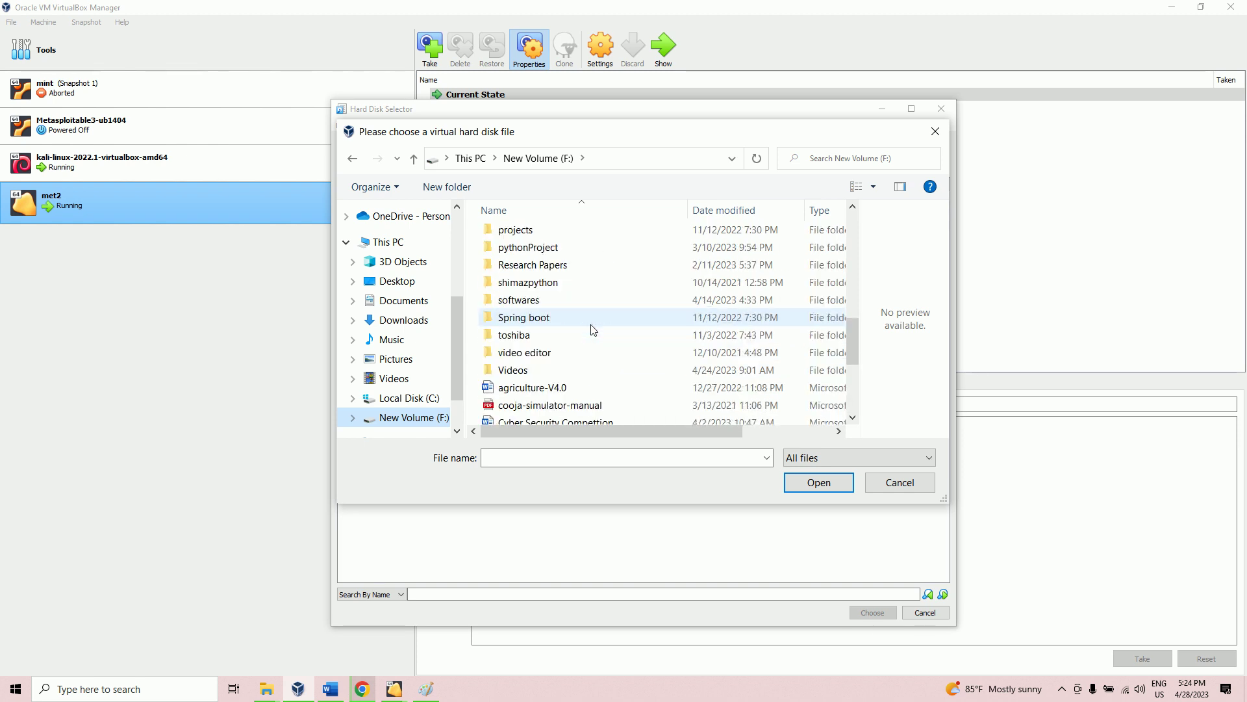
scroll(592, 328, "up", 3)
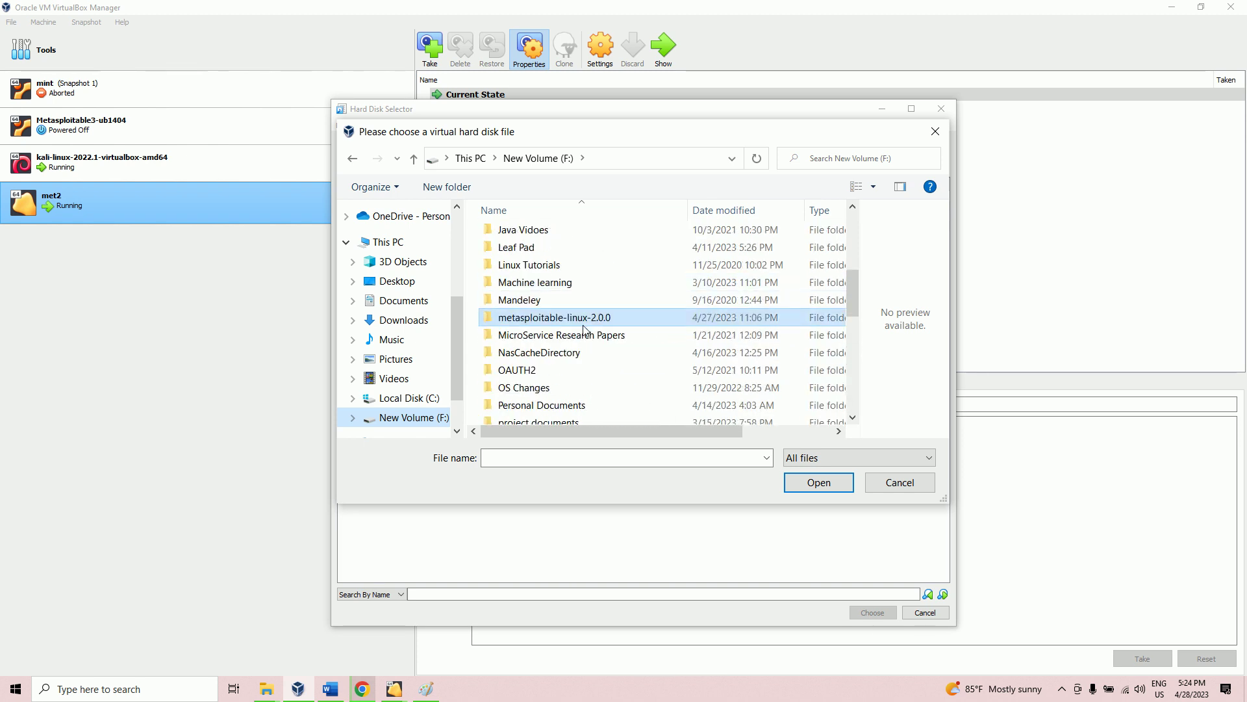
double_click(576, 321)
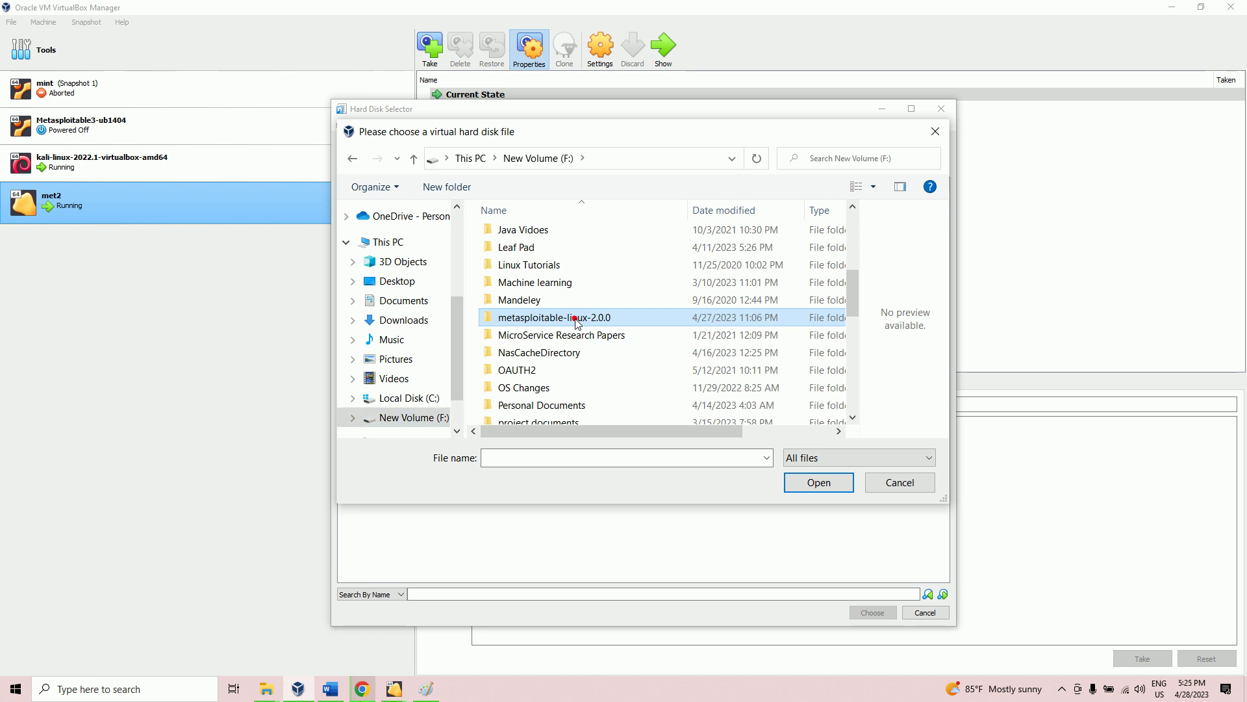
left_click(814, 458)
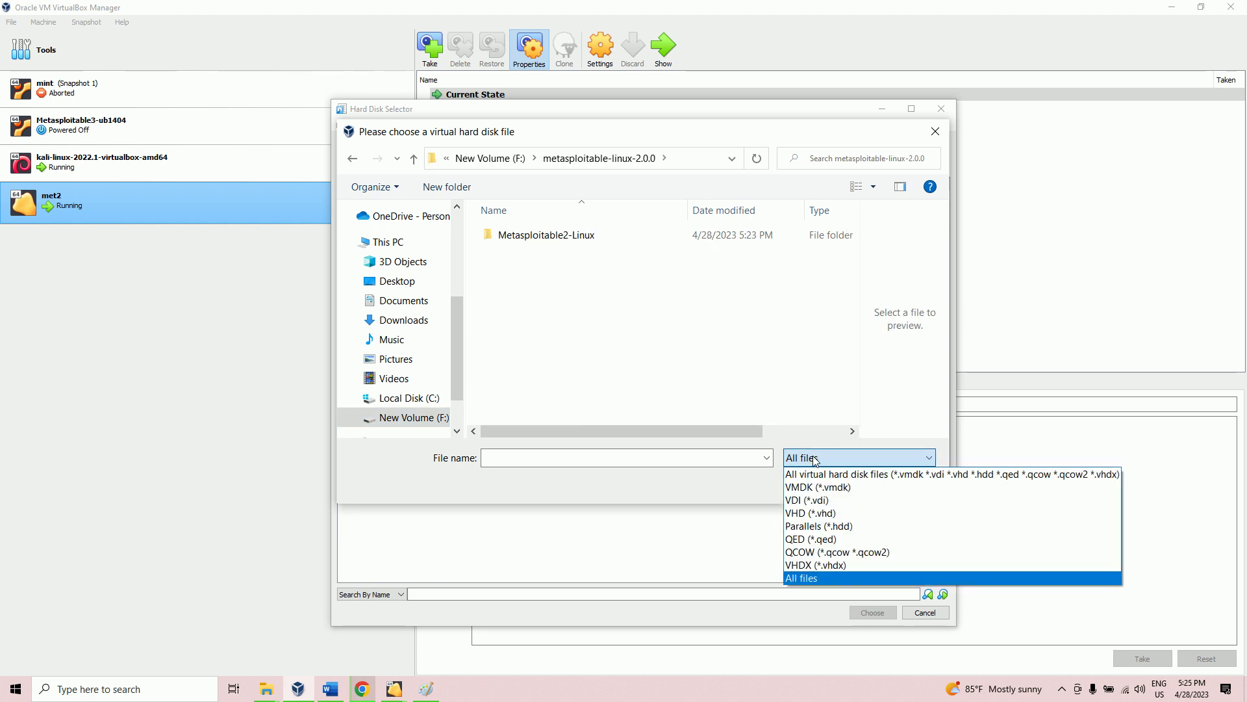
left_click(844, 475)
left_click(536, 240)
double_click(536, 241)
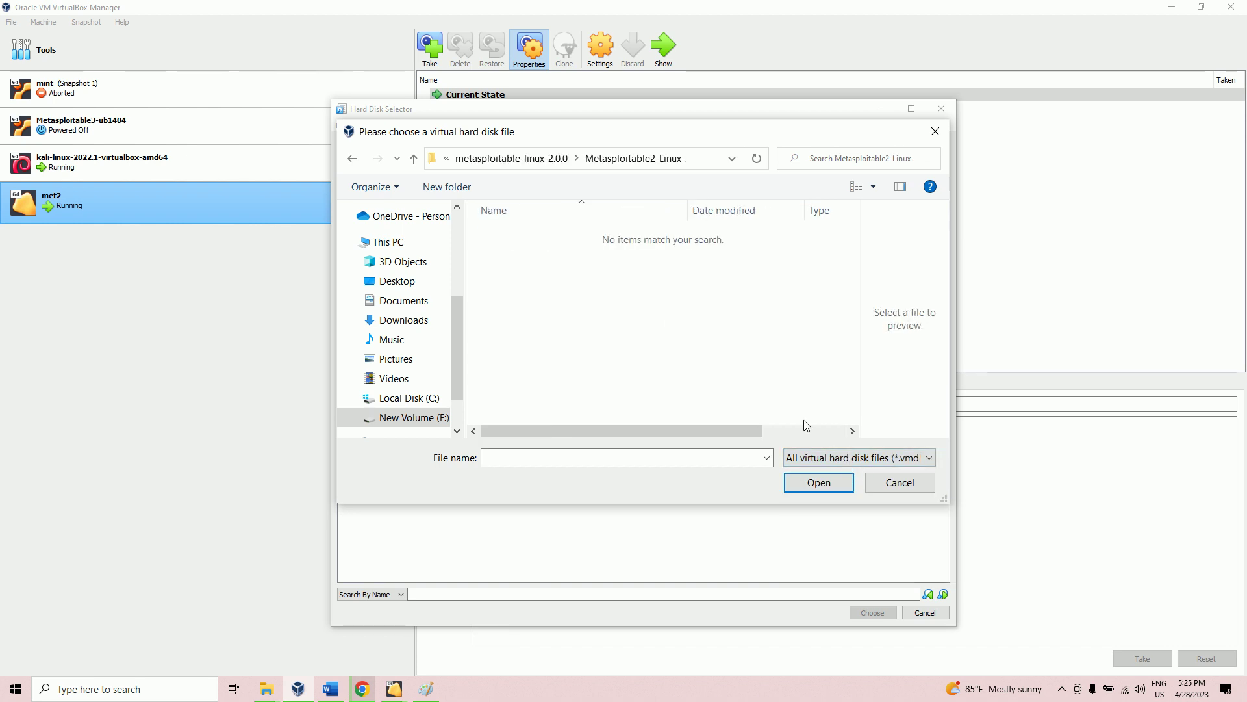
left_click(1062, 689)
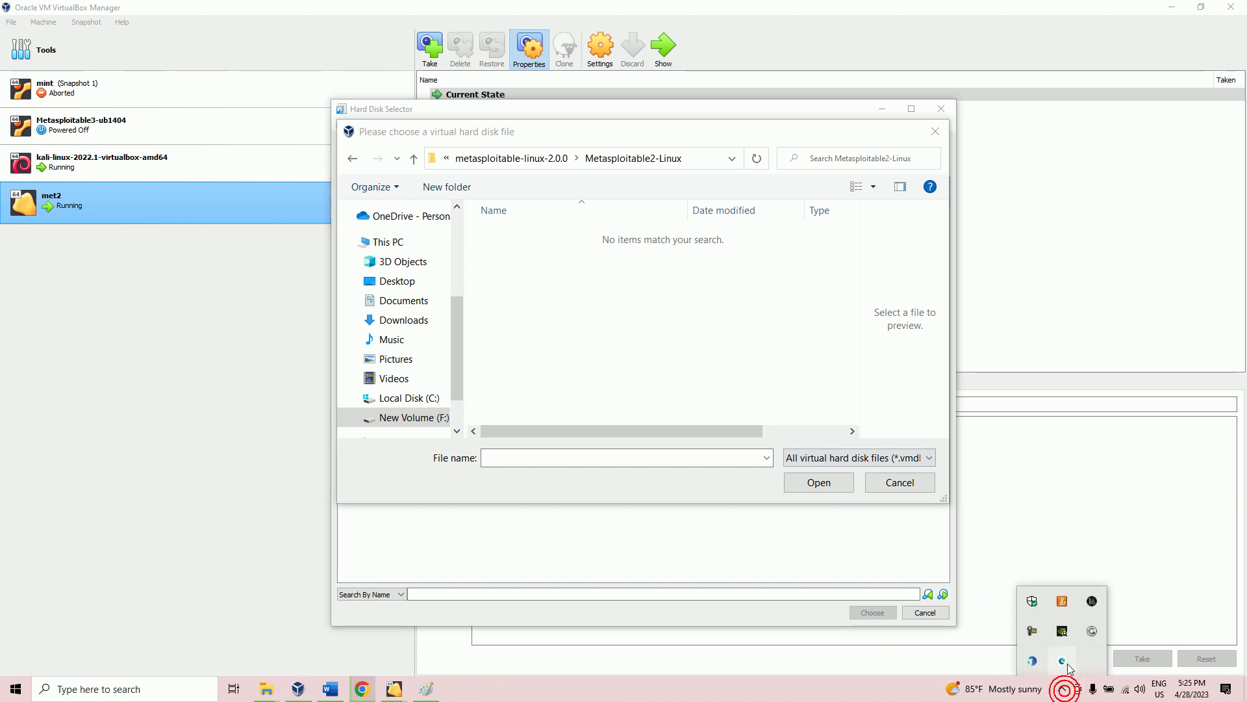
Step: Return to VirtualBox Manager and reopen the disk file chooser with Add in the Hard Disk Selector
left_click(1033, 631)
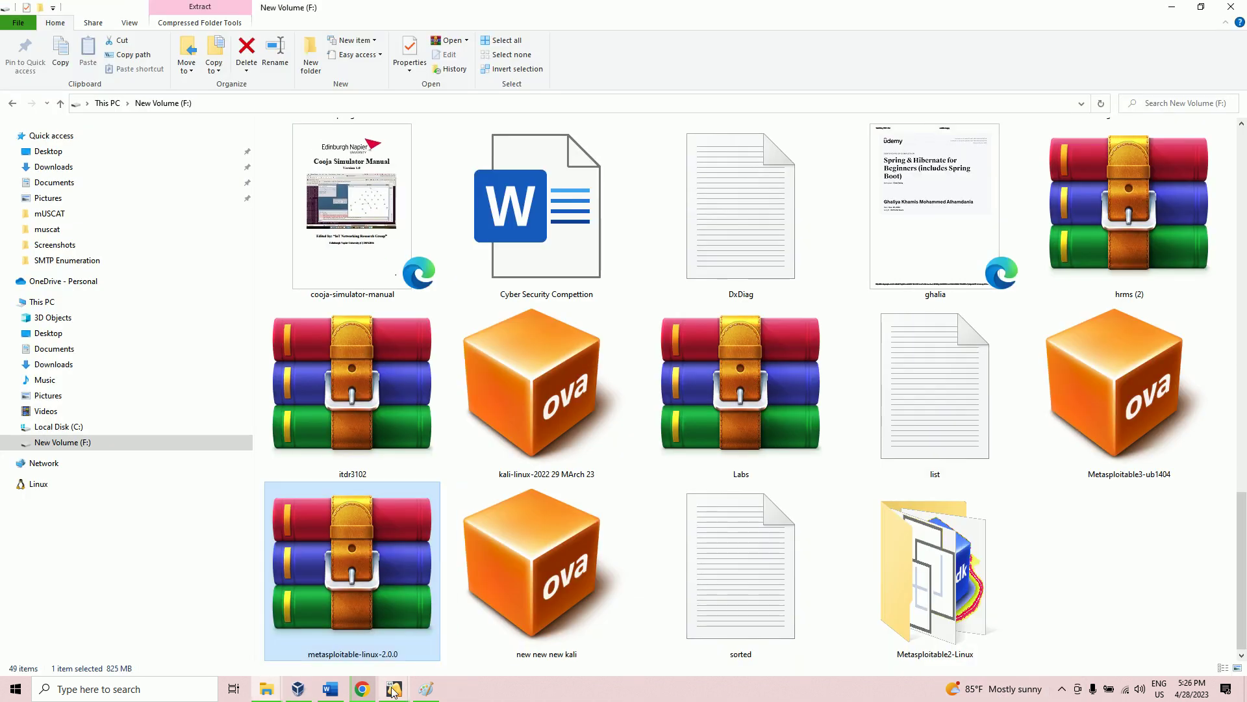
mouse_move(394, 689)
left_click(338, 640)
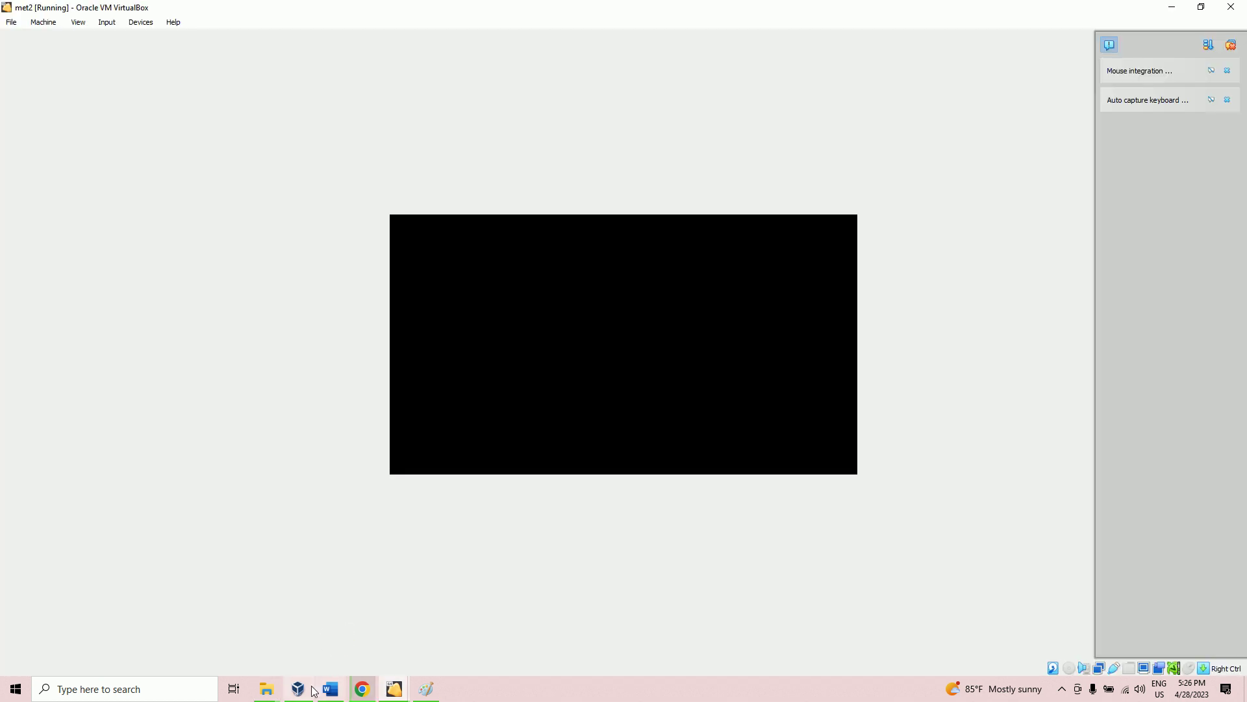
left_click(298, 689)
left_click(350, 151)
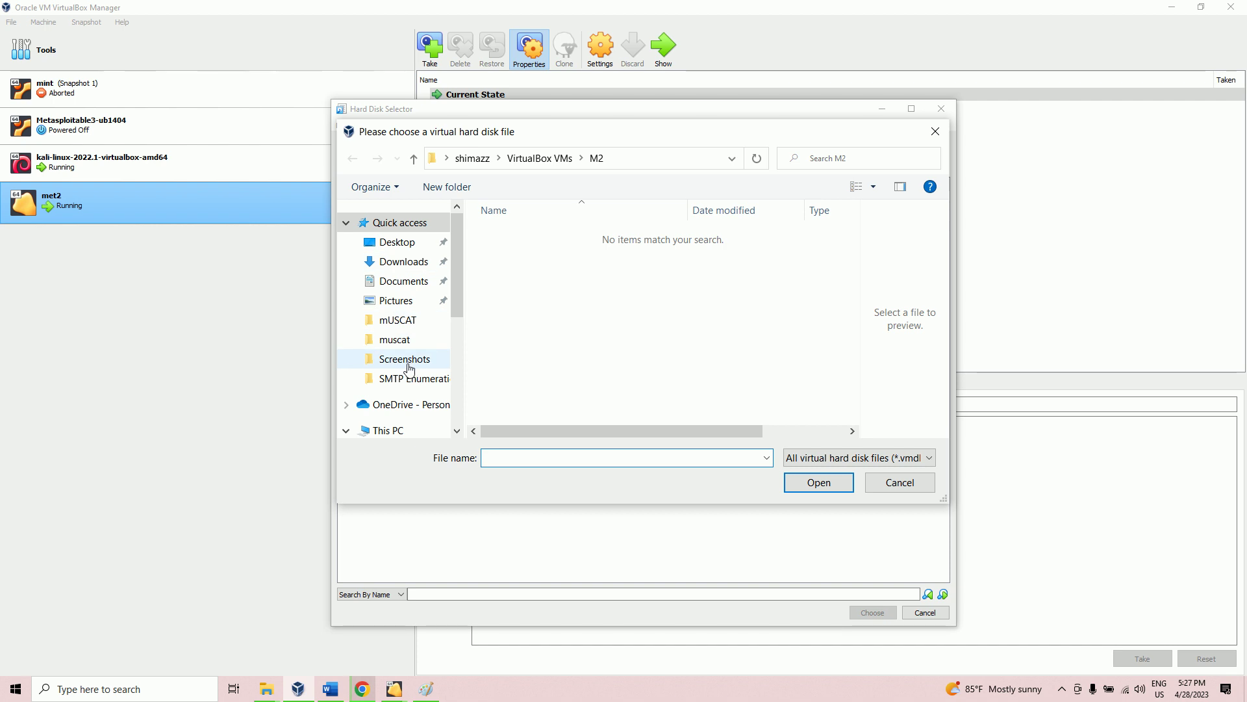
Step: Browse to F:\Metasploitable2-Linux and add Metasploitable.vmdk to the disk list
left_click(386, 432)
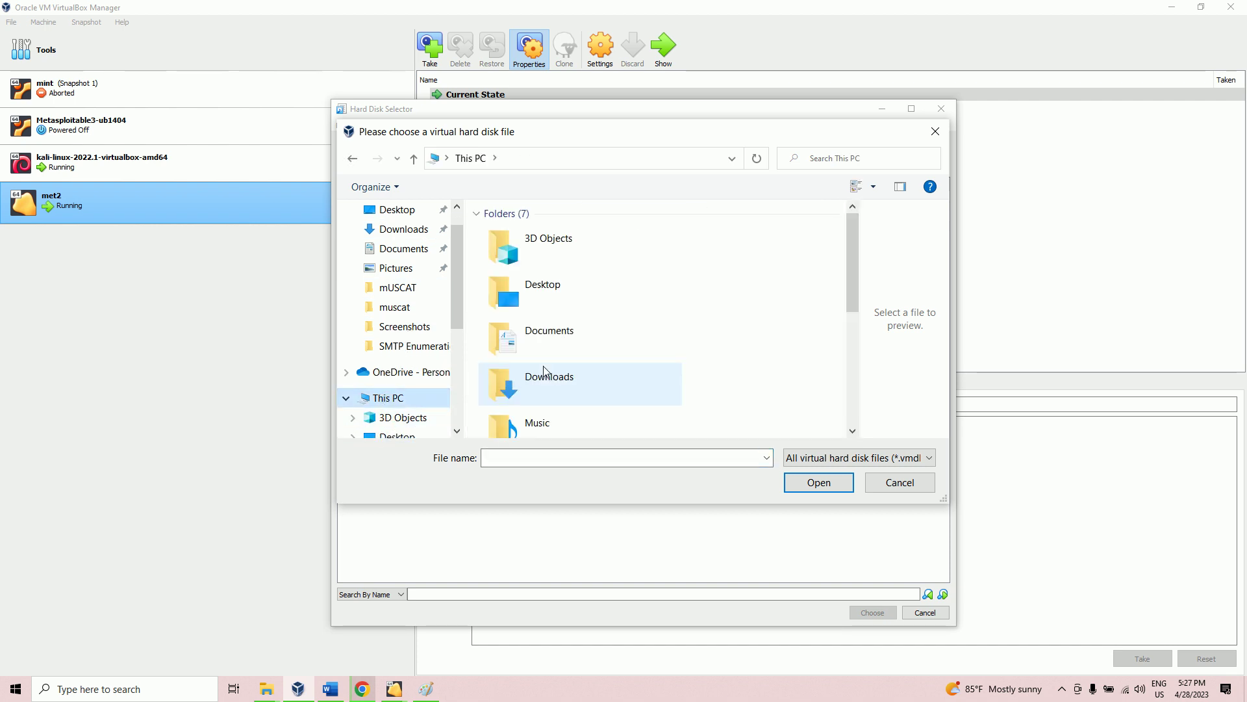
scroll(539, 390, "down", 3)
double_click(545, 408)
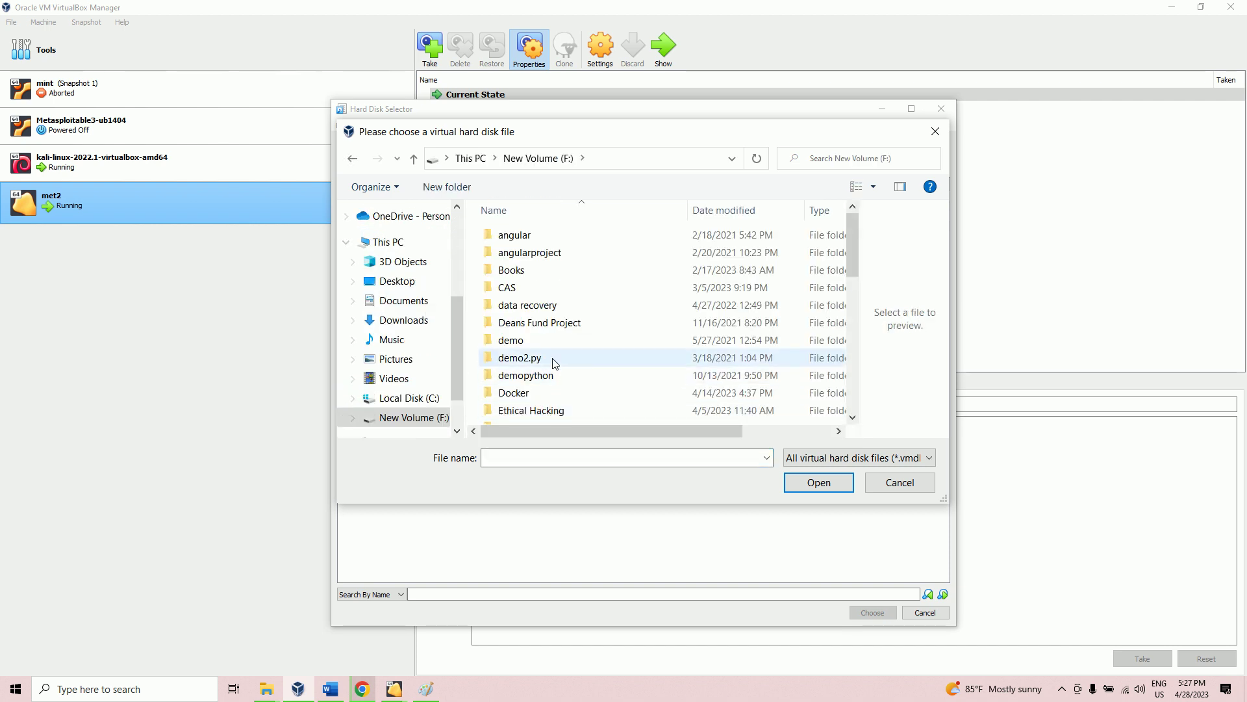
scroll(554, 386, "down", 5)
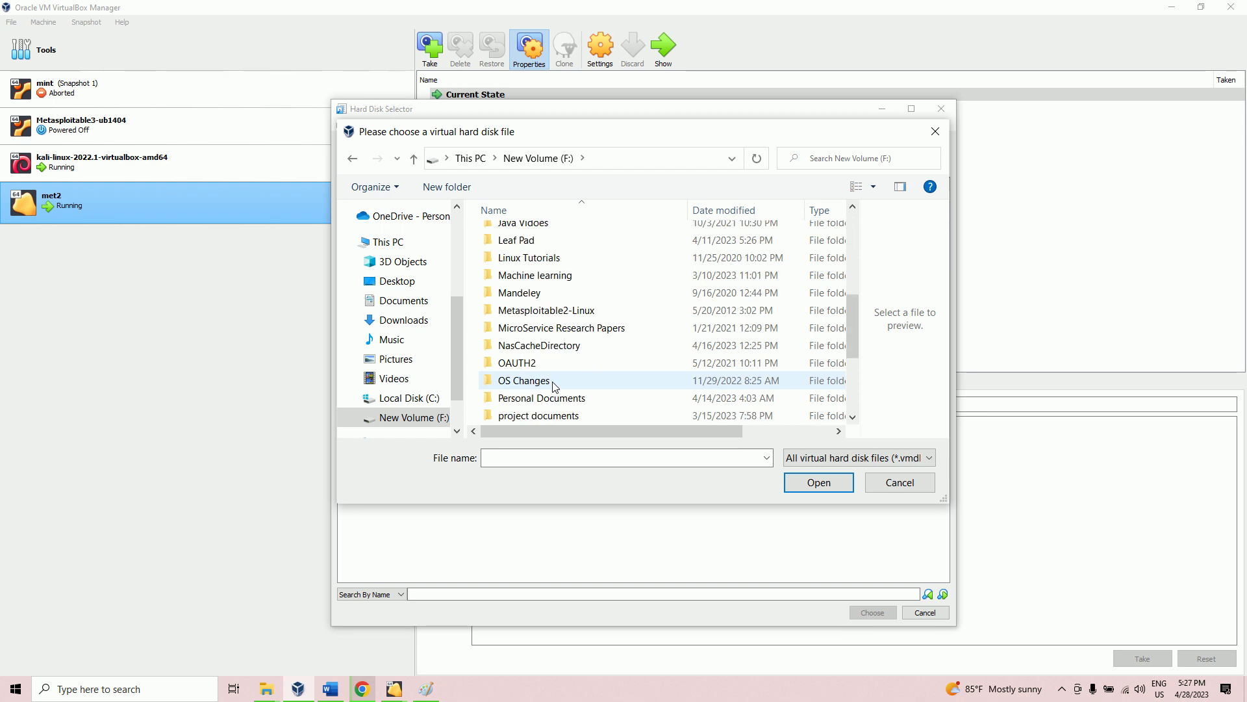
double_click(549, 311)
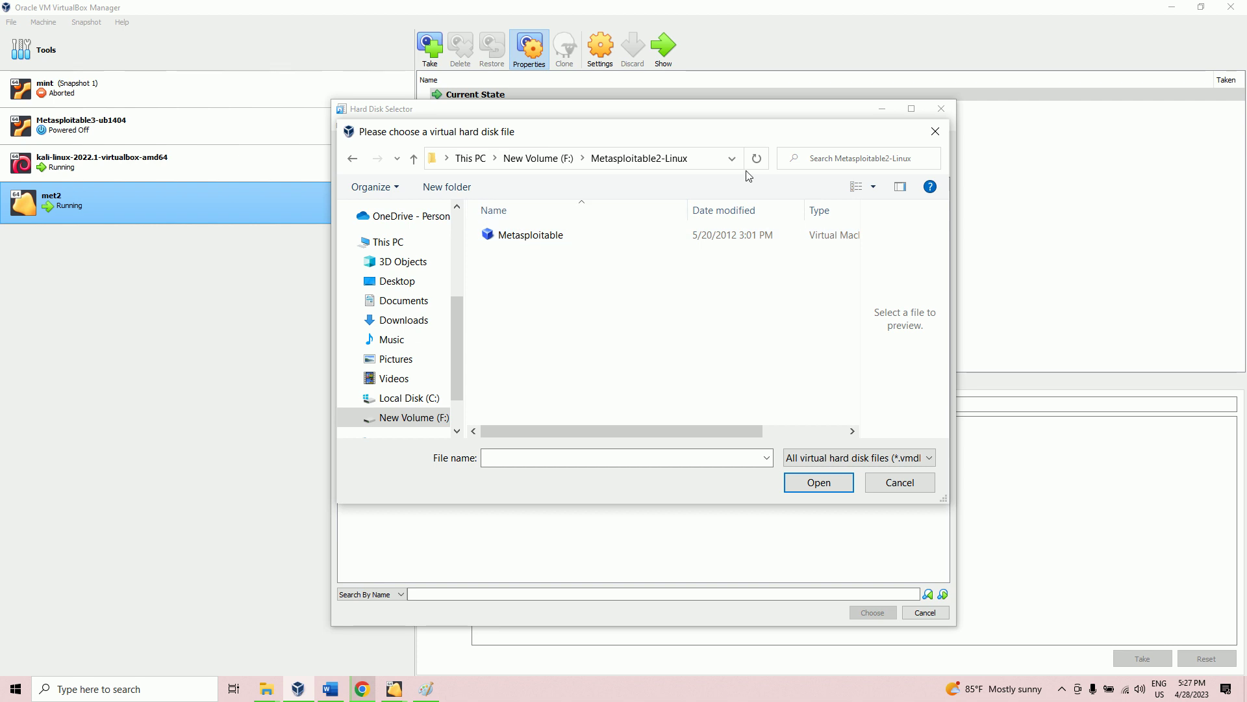
left_click(572, 162)
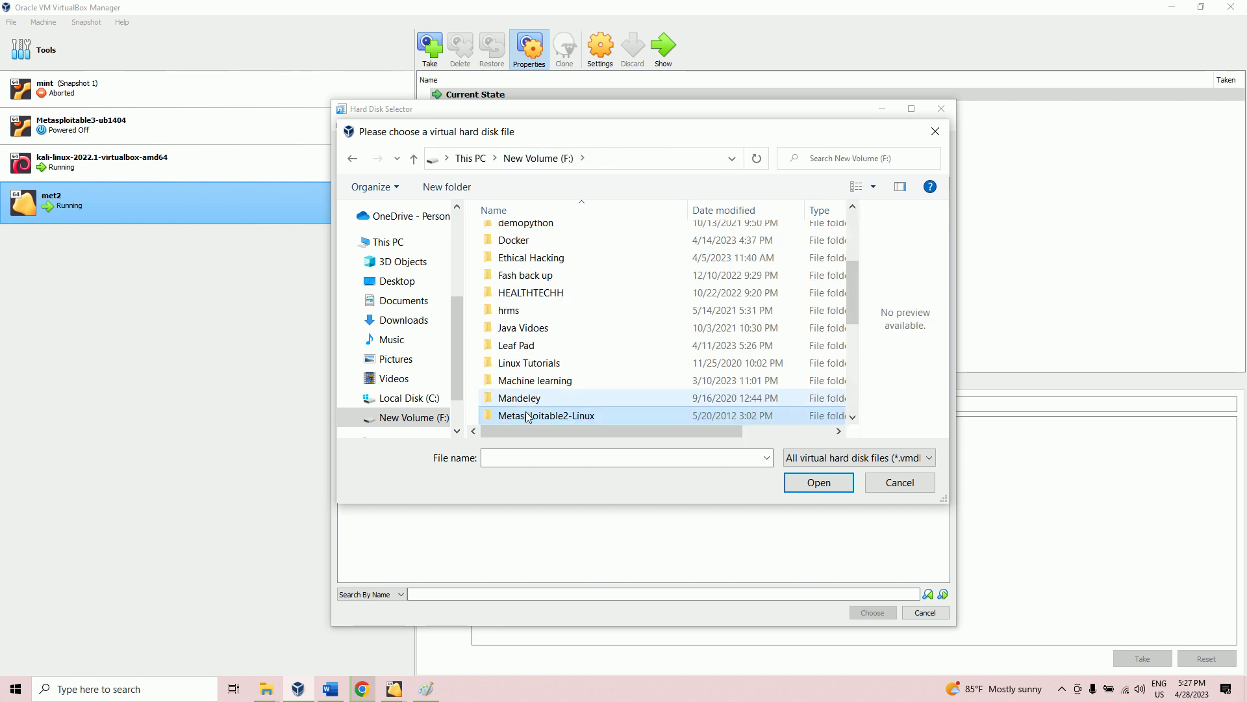
scroll(619, 337, "down", 5)
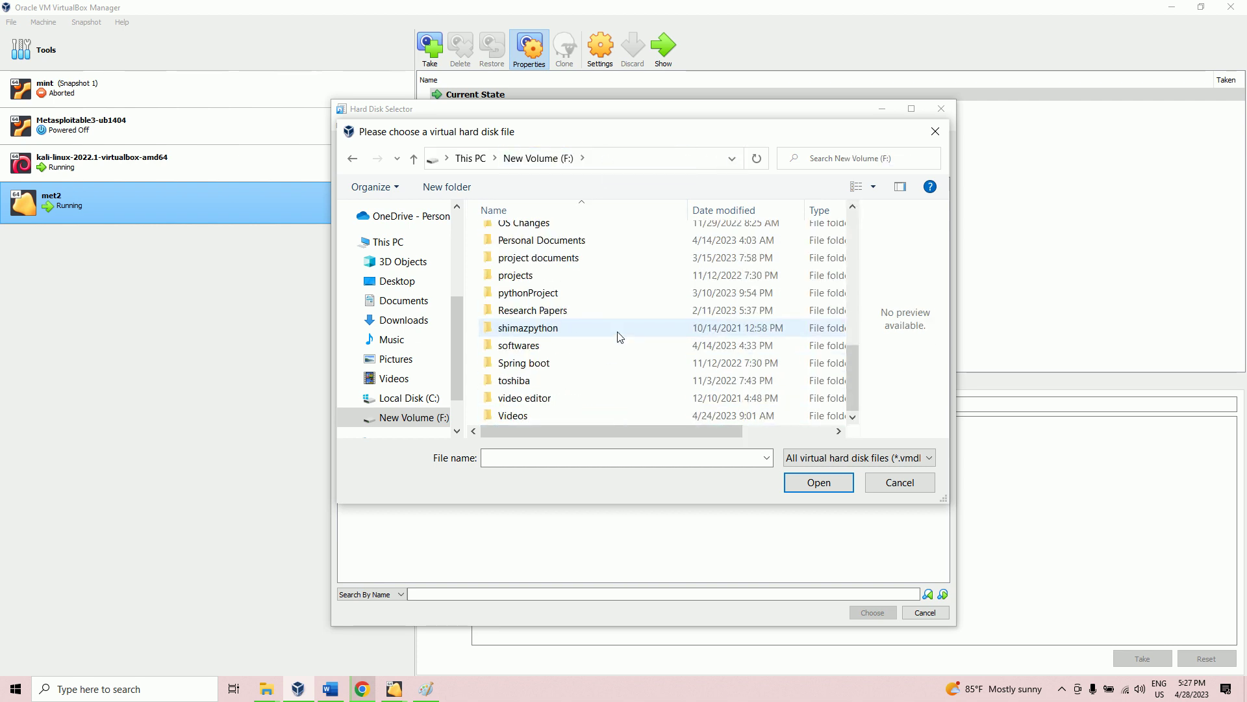
scroll(619, 337, "up", 3)
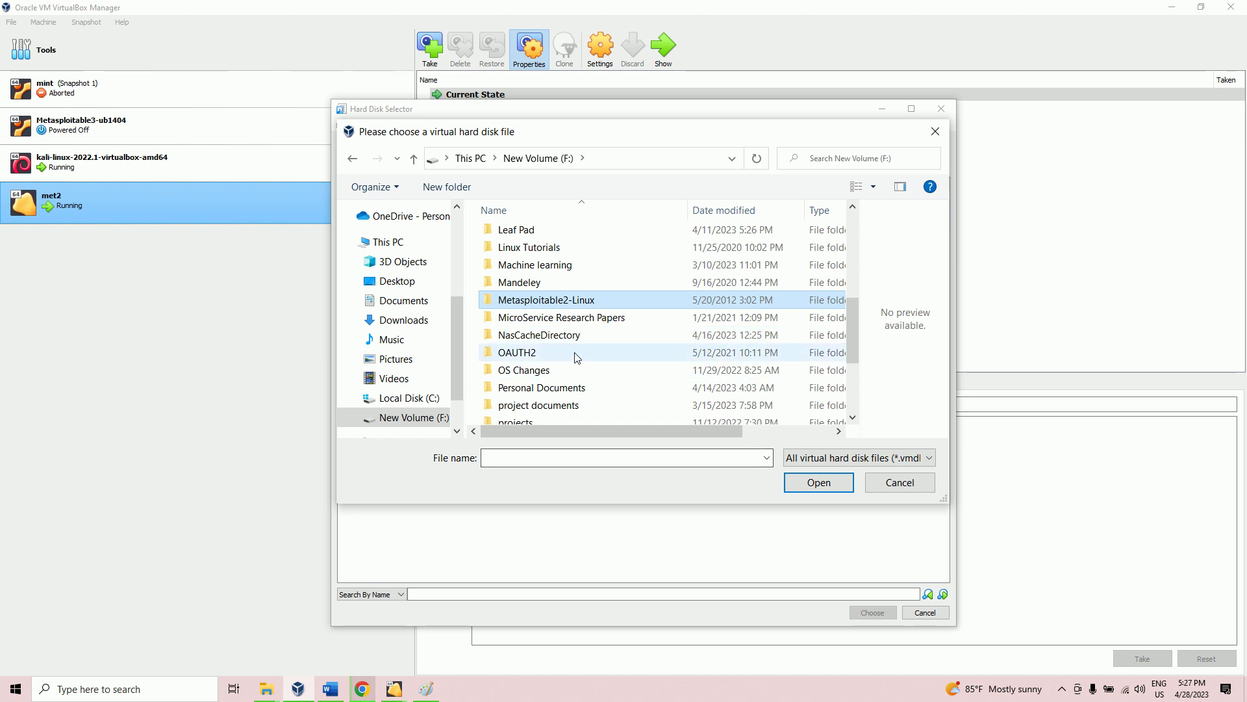
double_click(560, 304)
left_click(537, 237)
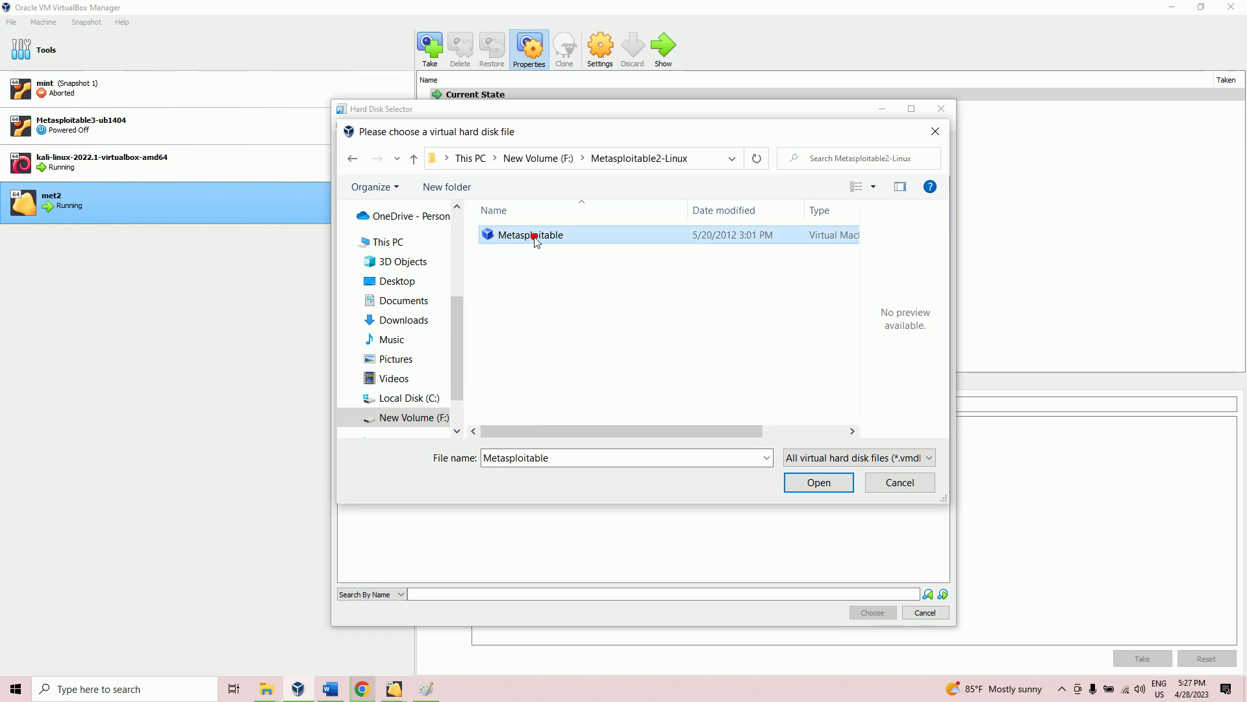
left_click(811, 489)
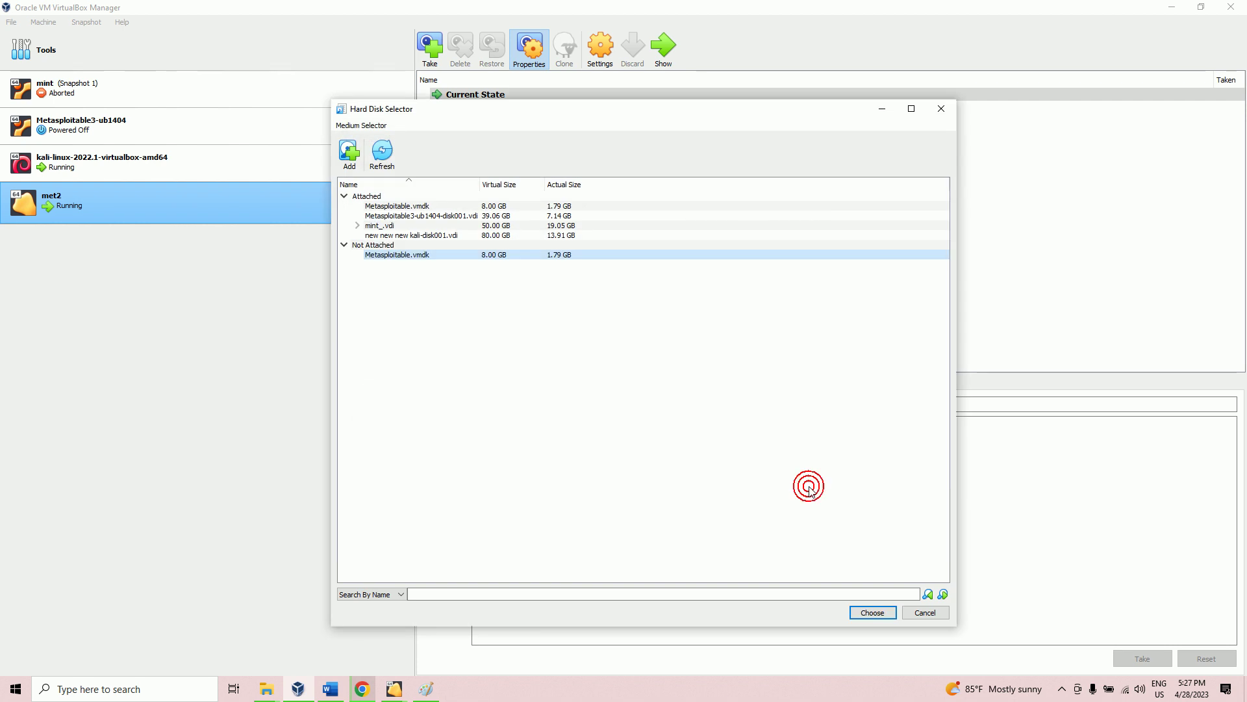
Step: Attach Metasploitable.vmdk as M2's disk and finish creating the VM
left_click(887, 616)
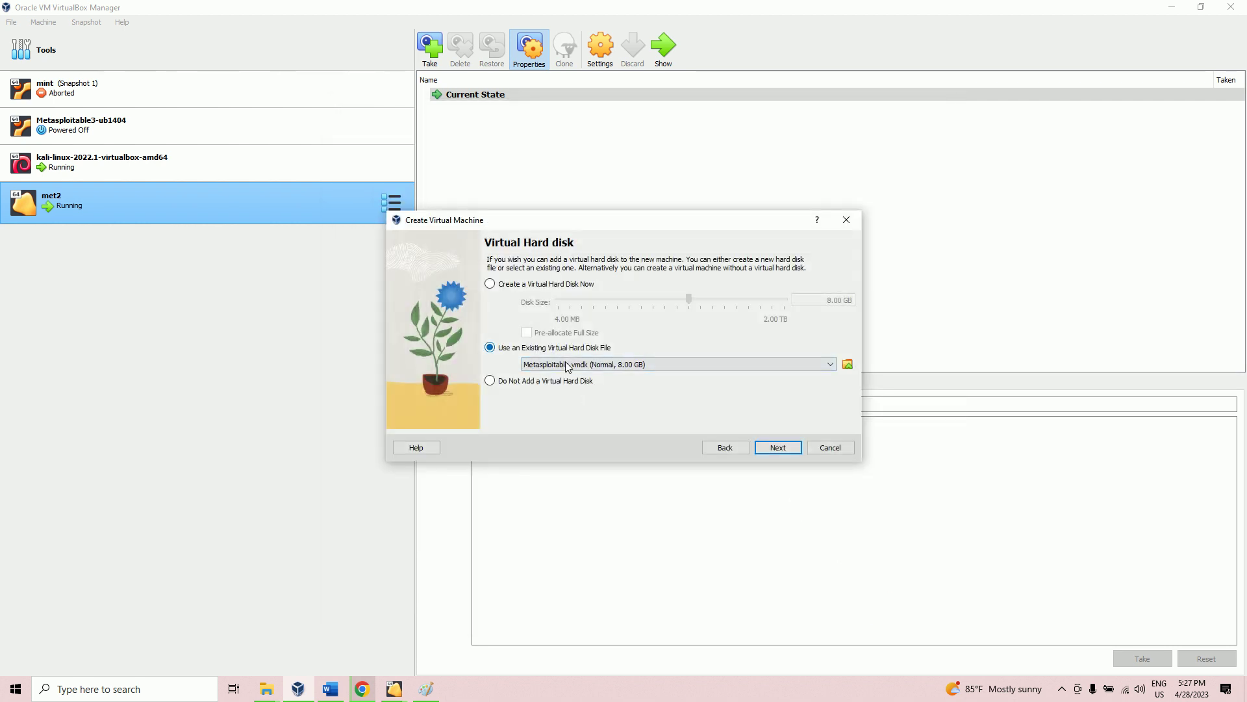
left_click(777, 448)
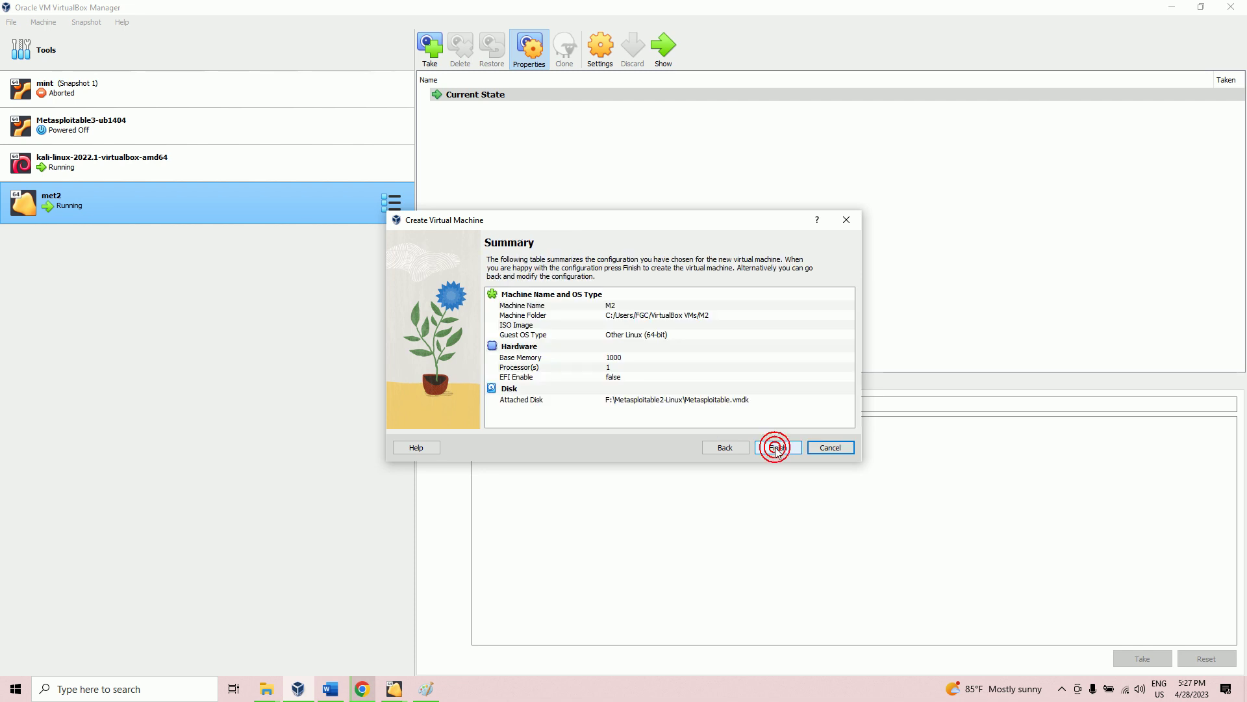
left_click(776, 447)
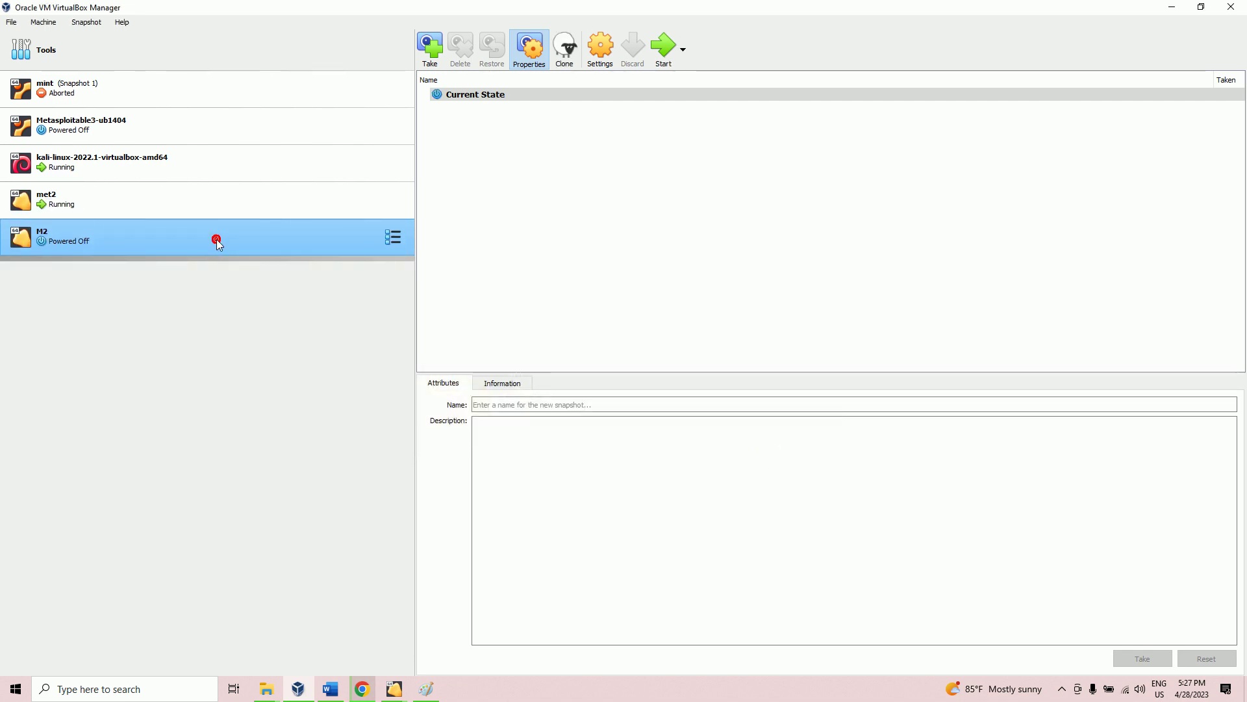
Step: Start M2 in a maximized window and let it boot to the Metasploitable login prompt
left_click(663, 63)
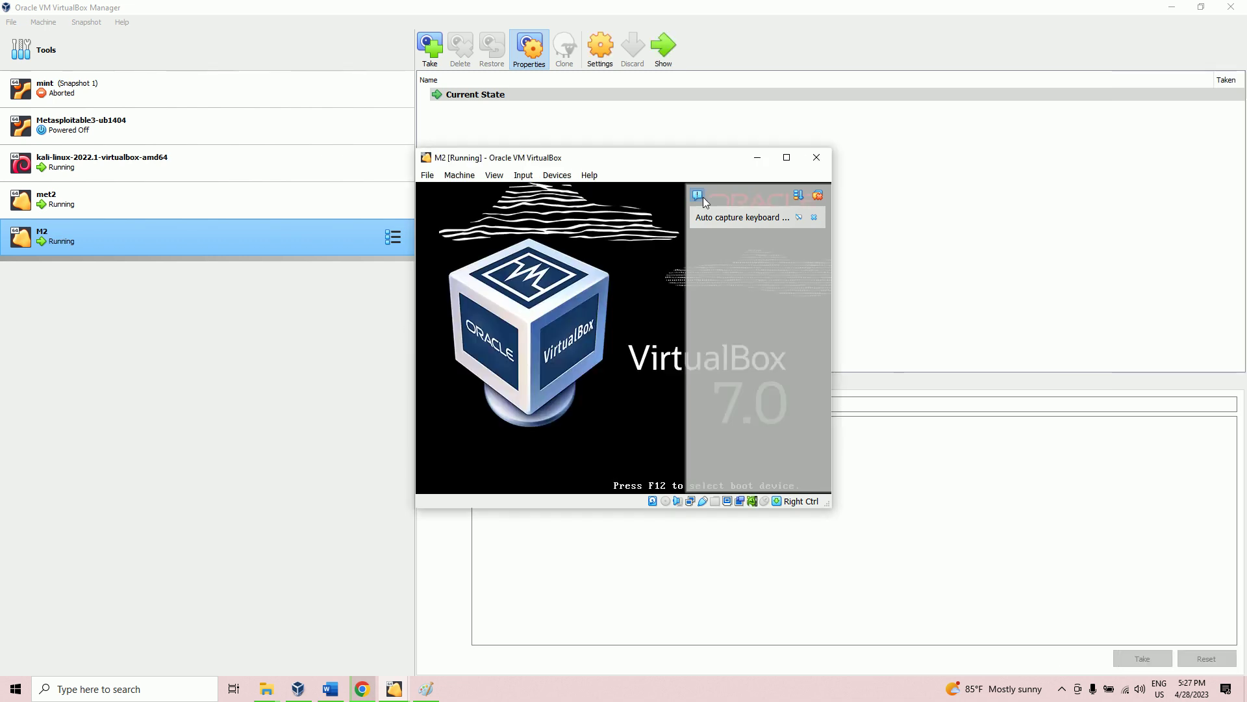
left_click(787, 157)
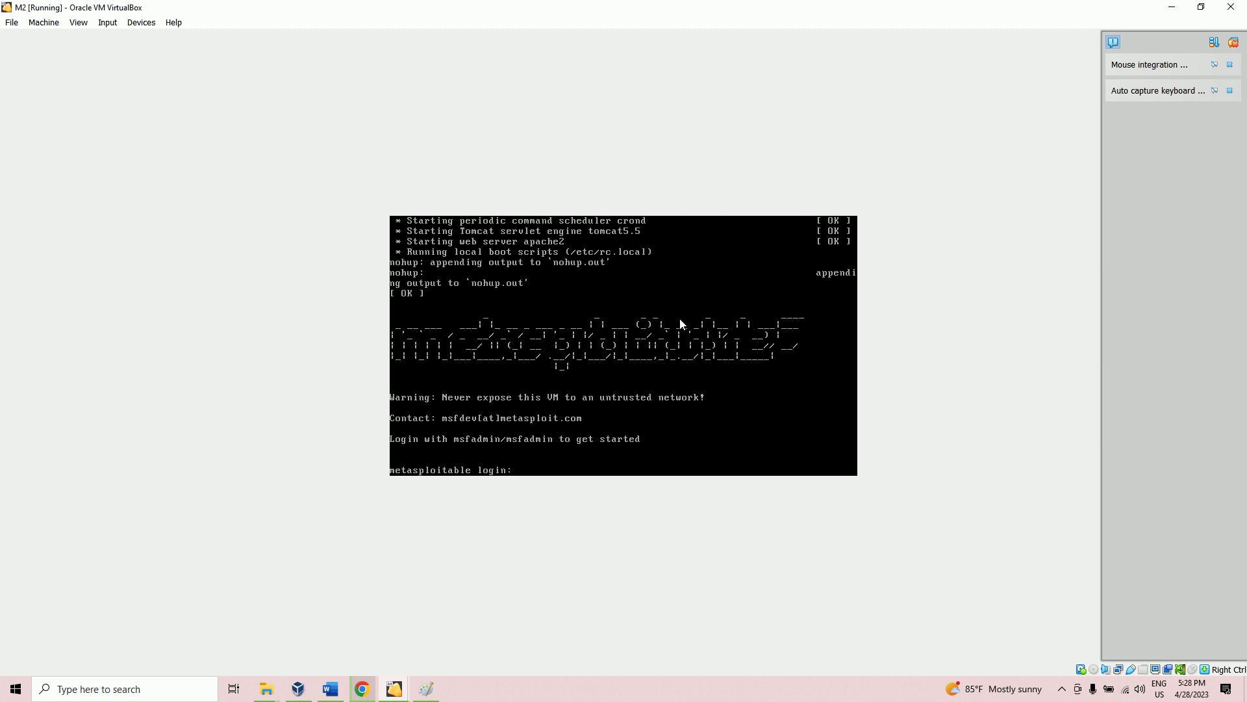
Step: Log in to Metasploitable with the default username and password
type("admin")
key("Return")
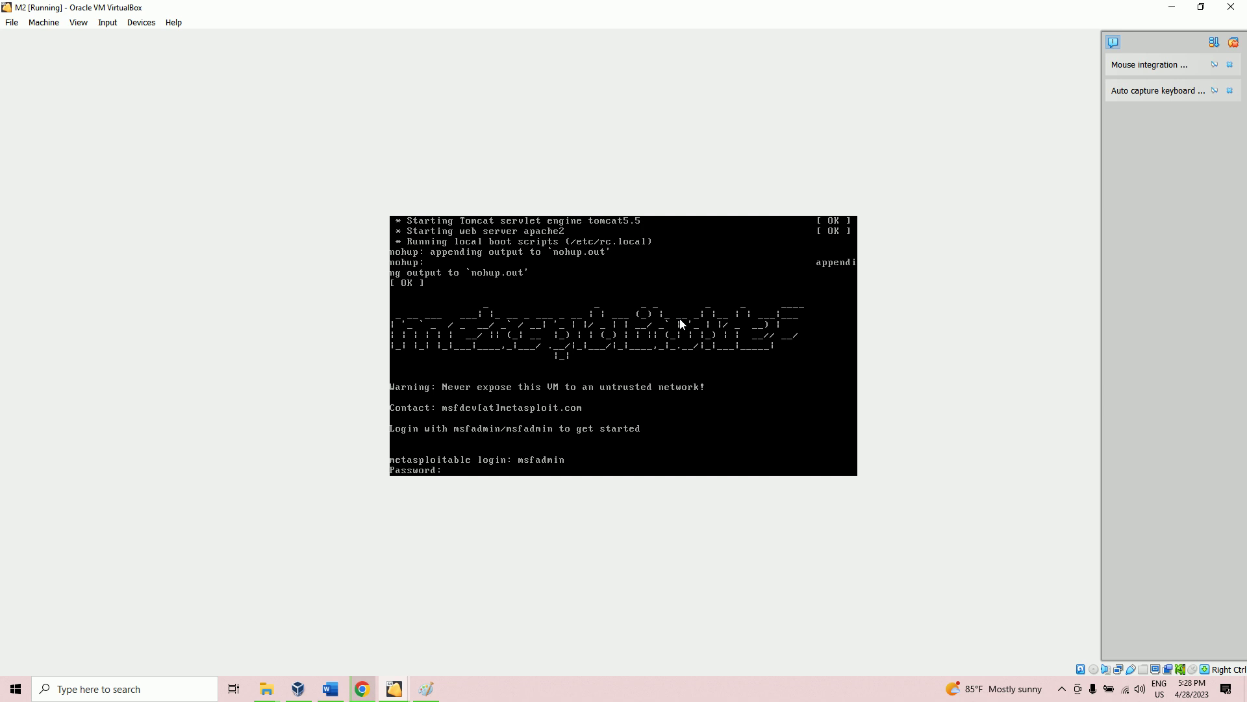
key("Return")
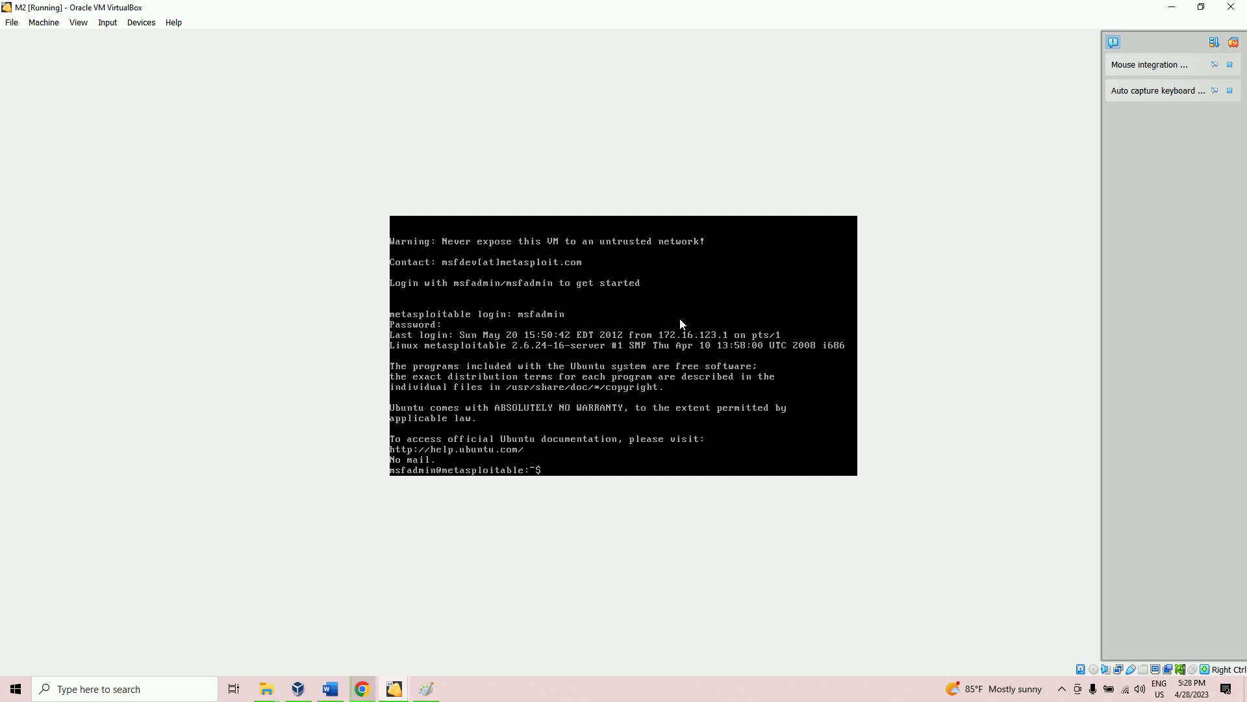
Step: Run ifconfig to show eth0 at 10.0.2.15, then bring up M2's network settings
type("ifconfig")
key("Return")
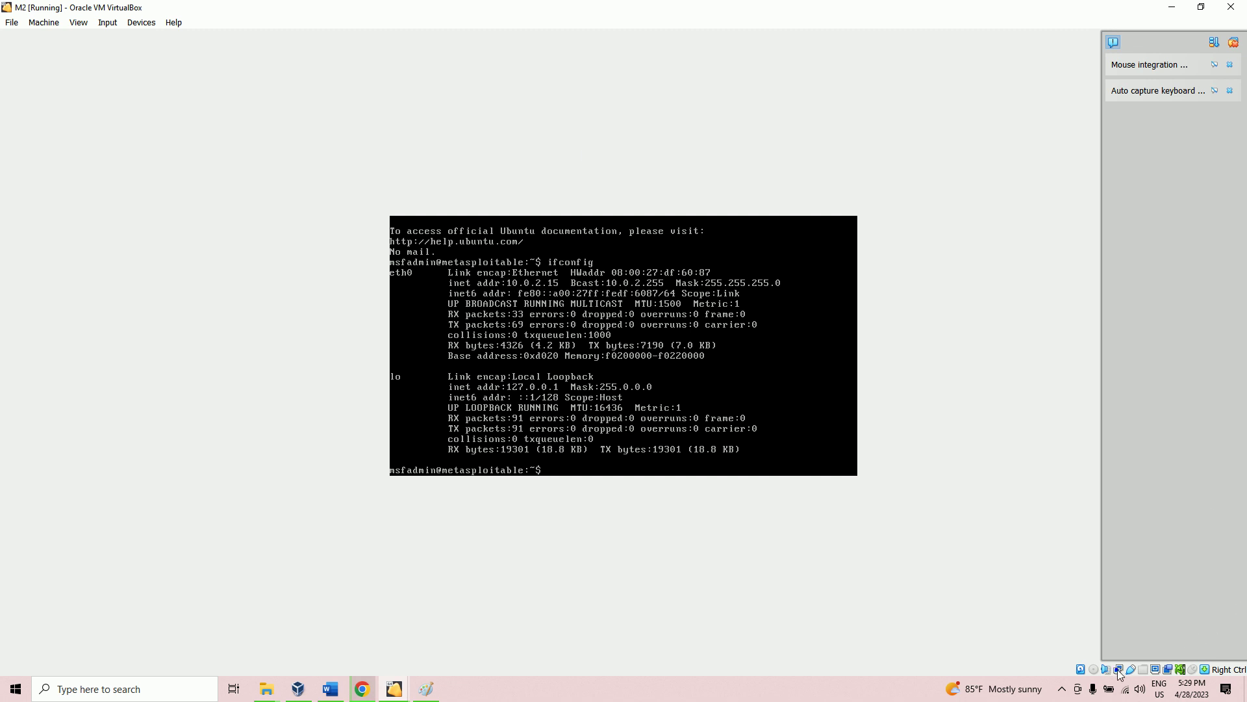
key("ctrl+s")
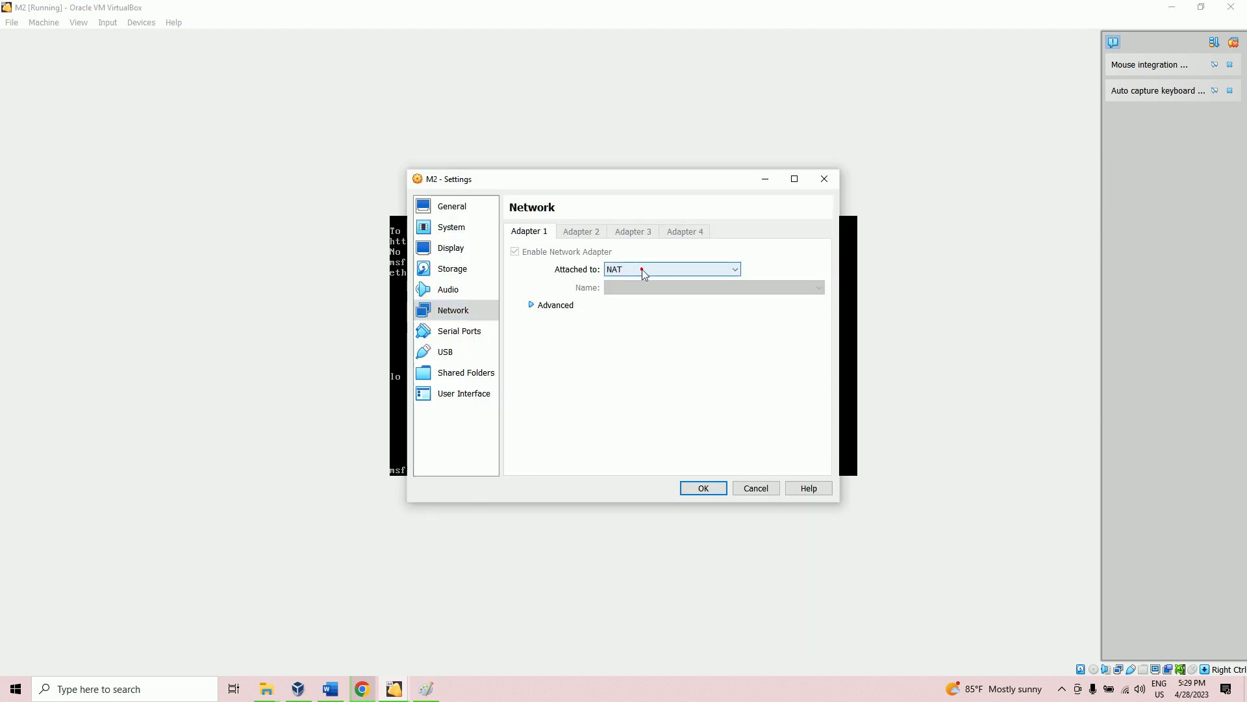
Step: Change Adapter 1 from NAT to Bridged Adapter on the Realtek Wi-Fi card and save
left_click(642, 269)
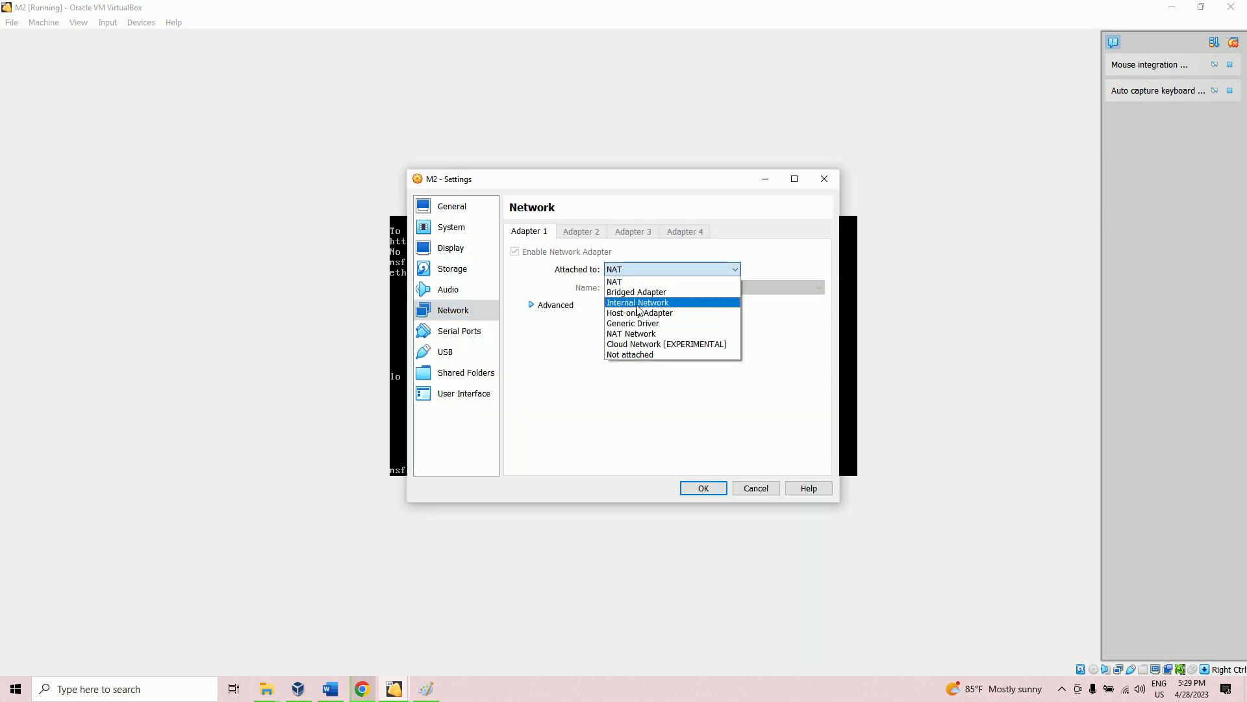
left_click(636, 292)
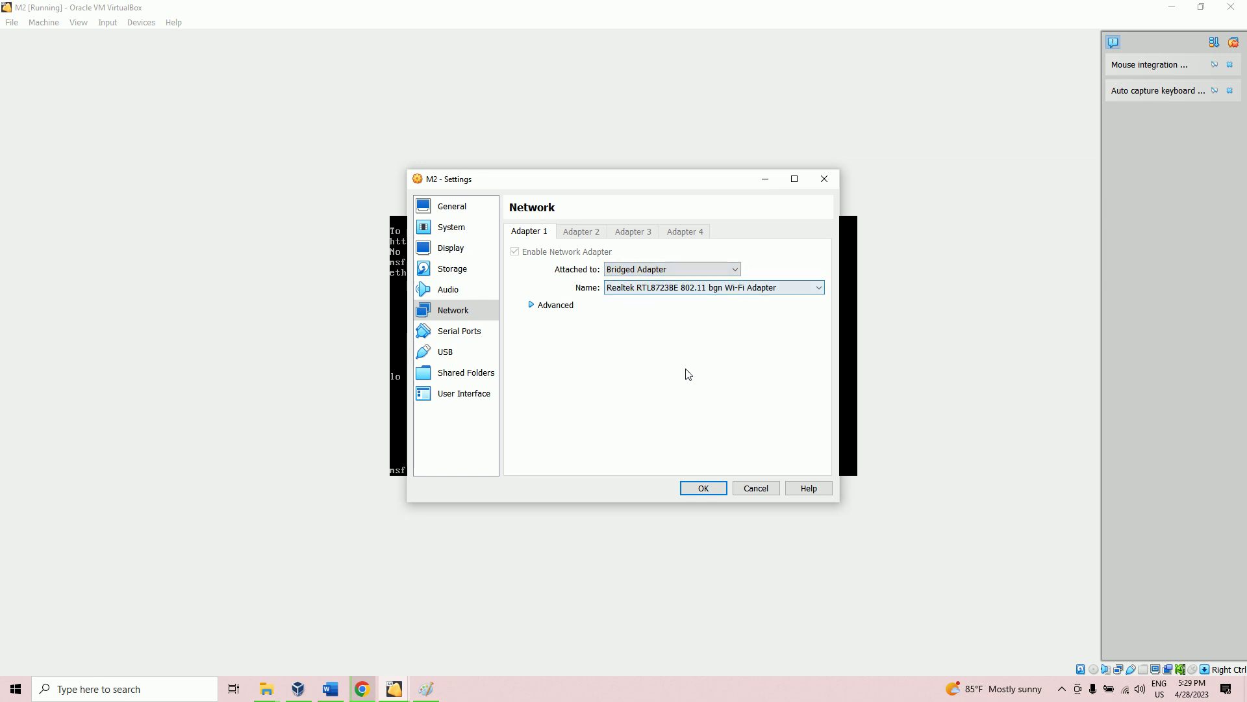
left_click(703, 489)
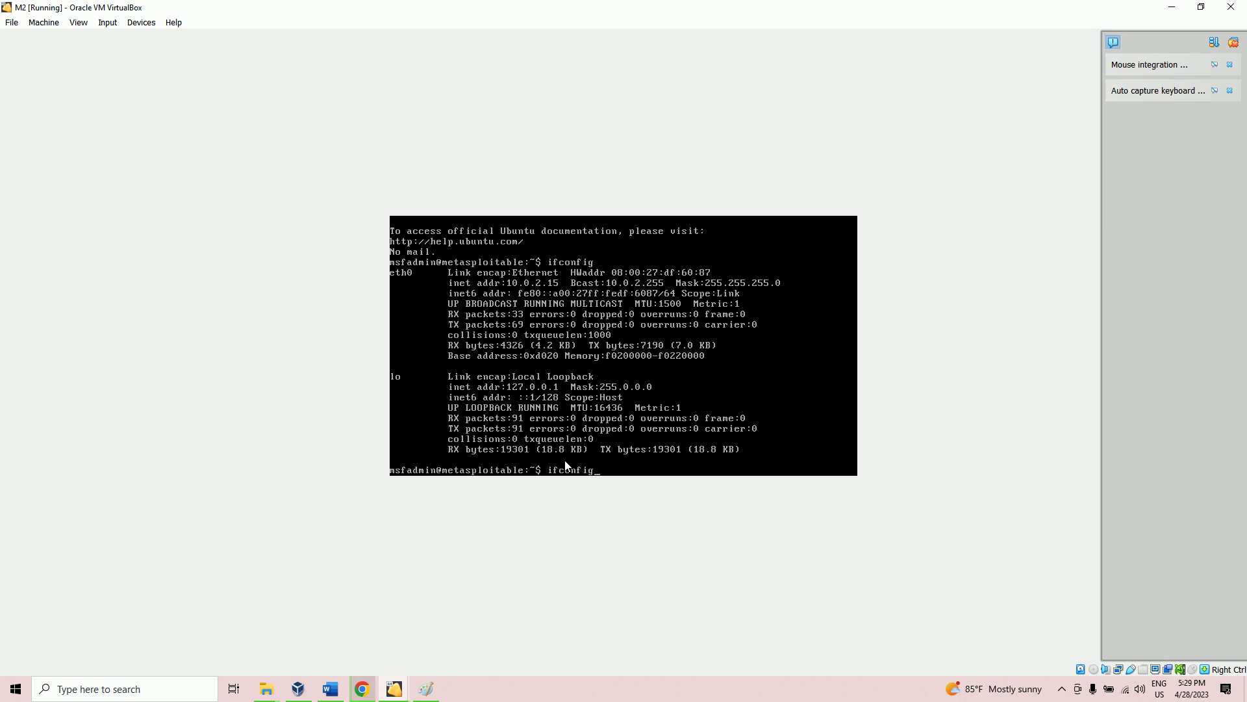
Step: Rerun ifconfig to check eth0's address after the adapter change
key("Return")
key("Return")
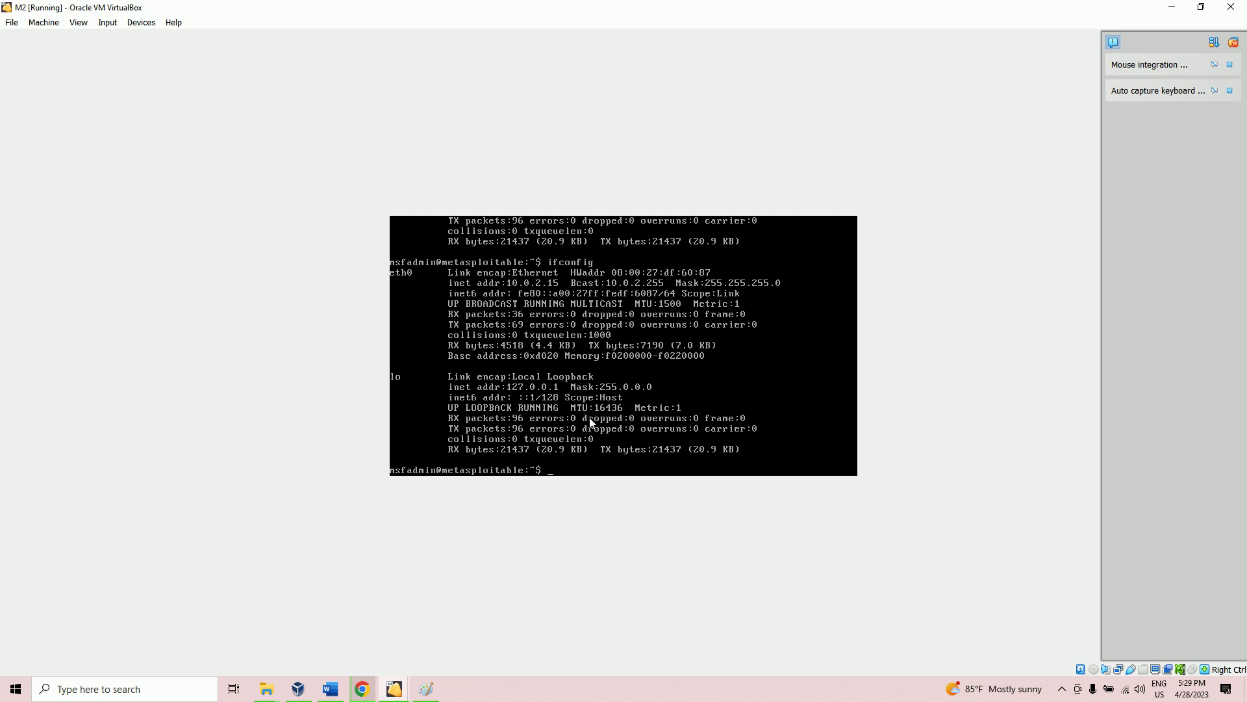
key("Up")
key("Return")
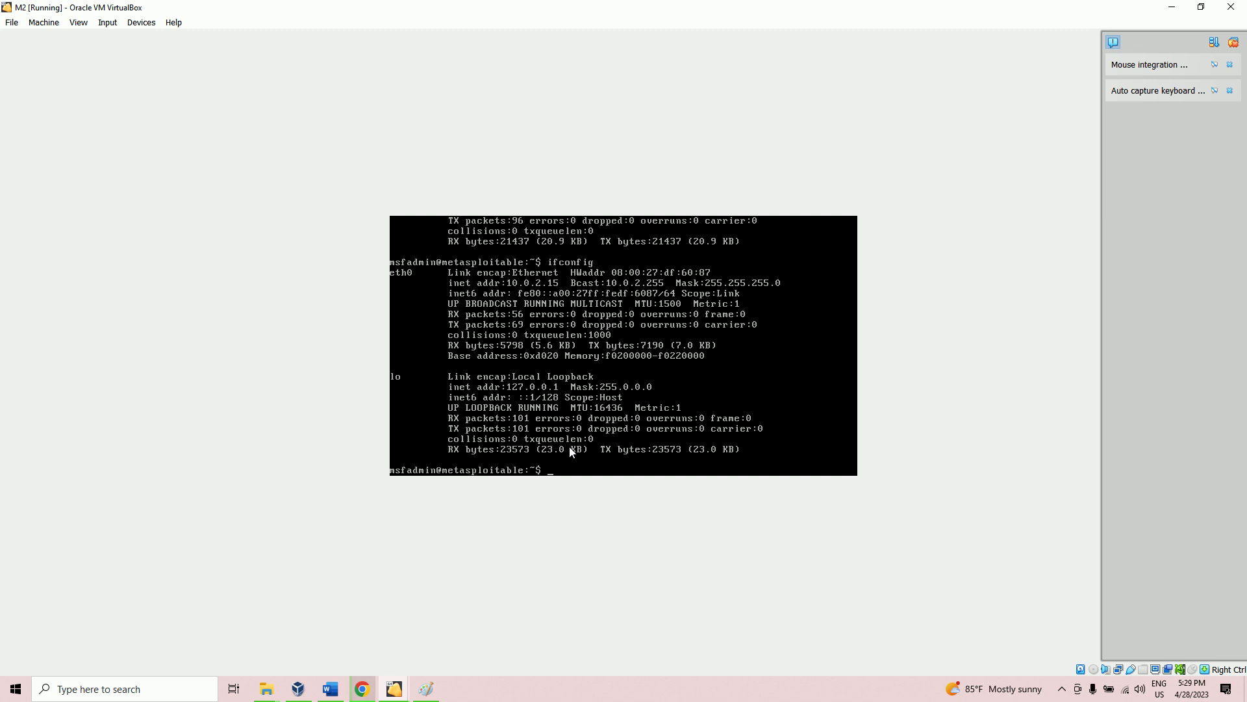
Step: Reboot the machine with sudo reboot, entering the password, and wait for the login prompt
type("oot")
key("Return")
type("sudo re")
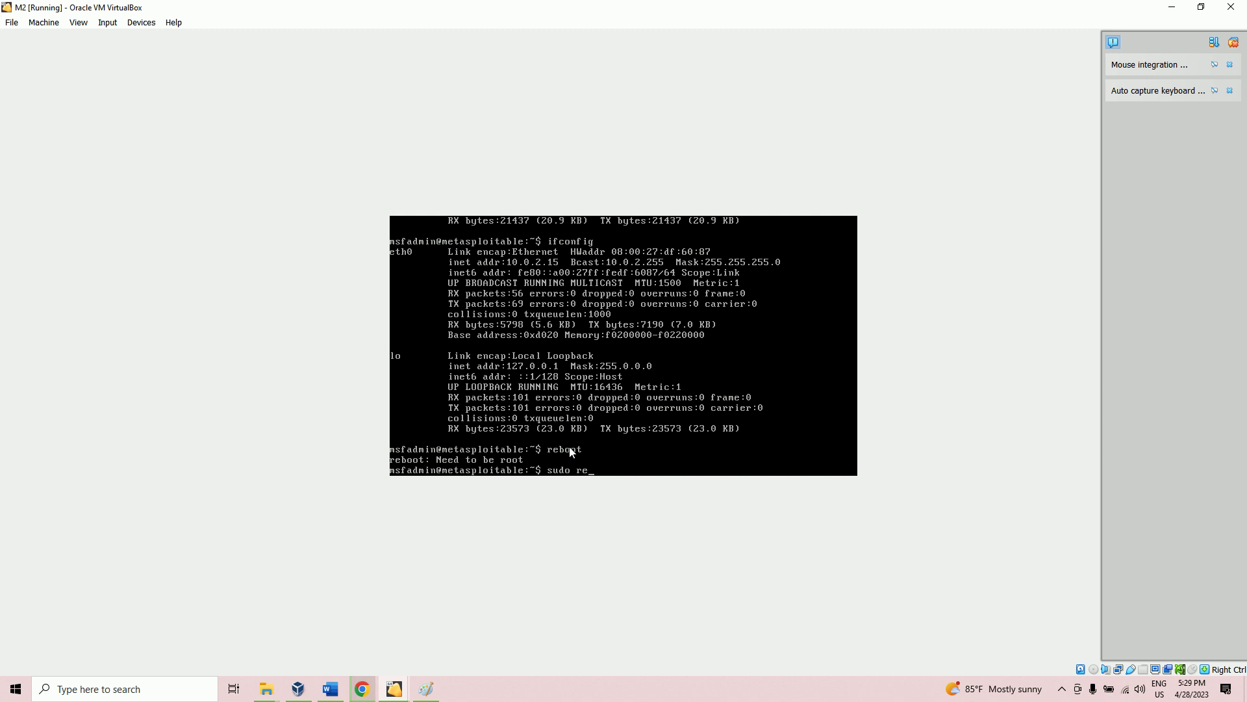
type("boot")
key("Return")
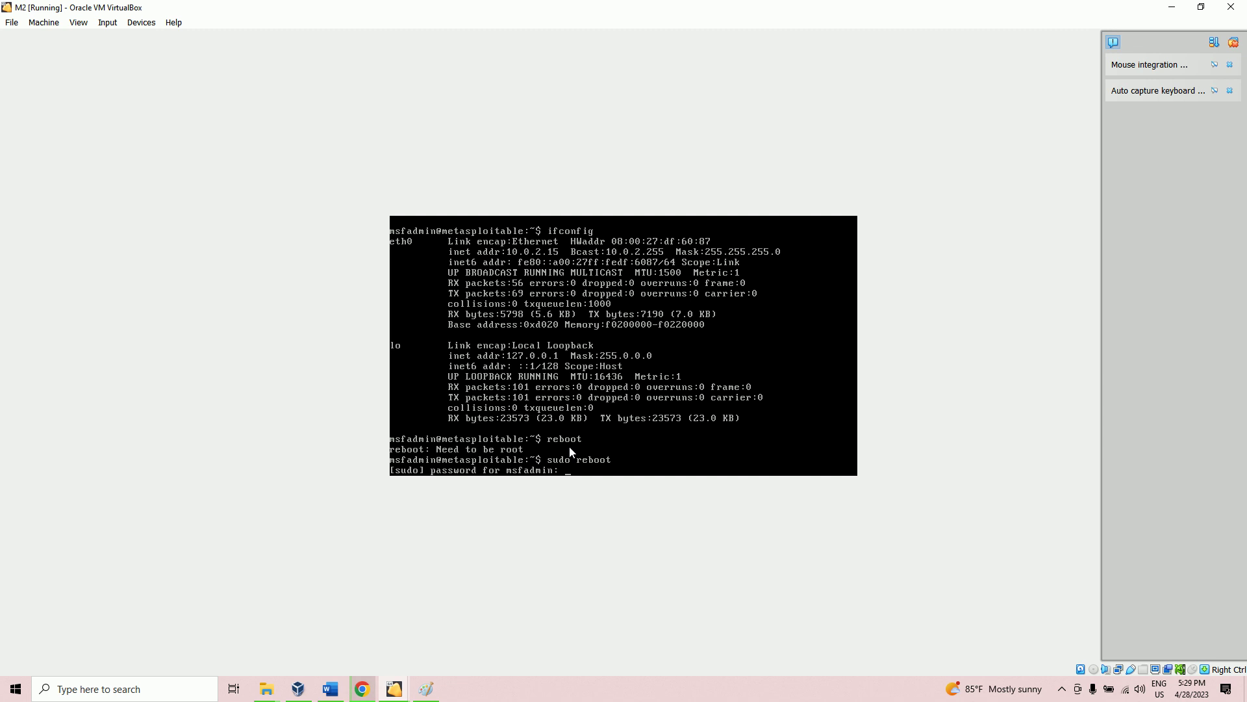
key("Return")
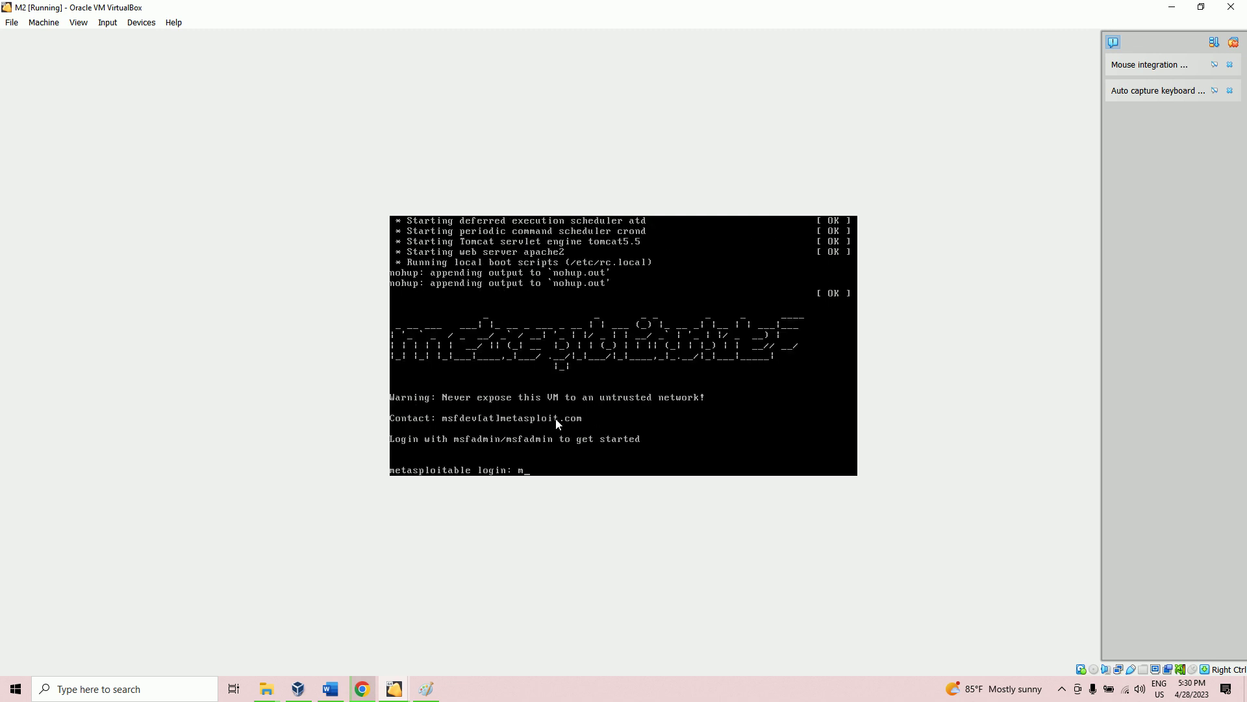
Step: Log back in to Metasploitable with the default username and password
type("in")
key("Return")
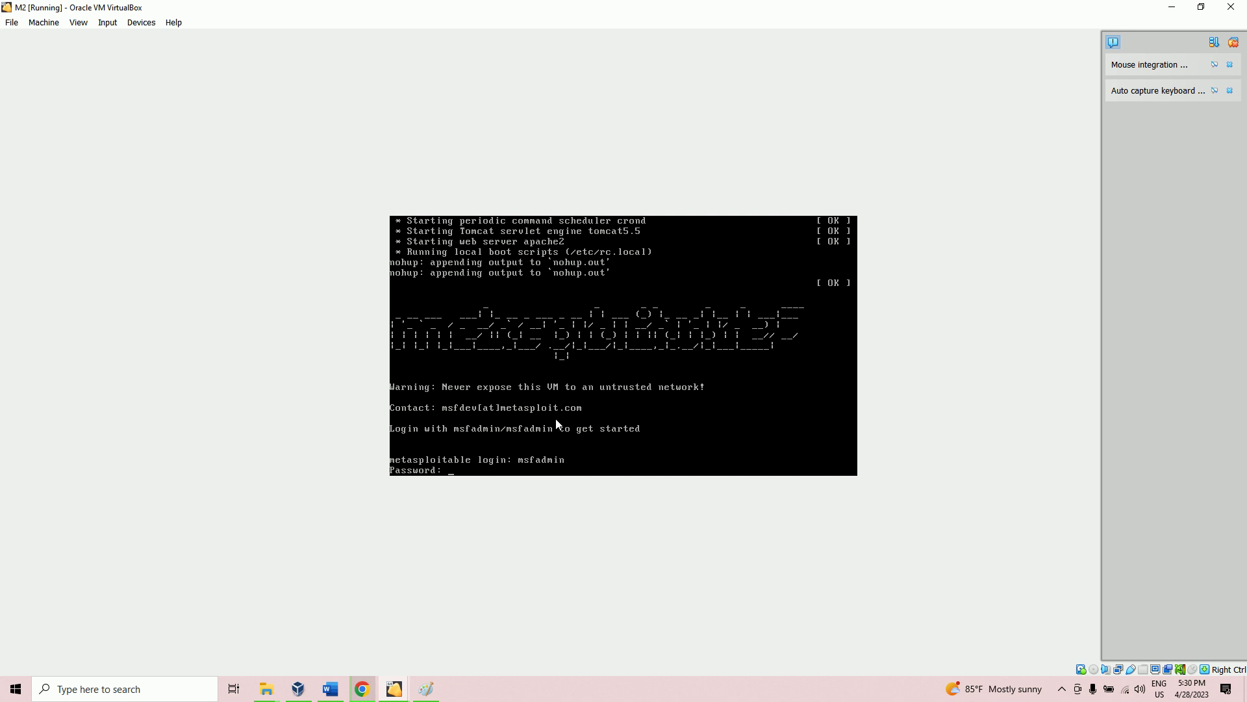
key("Return")
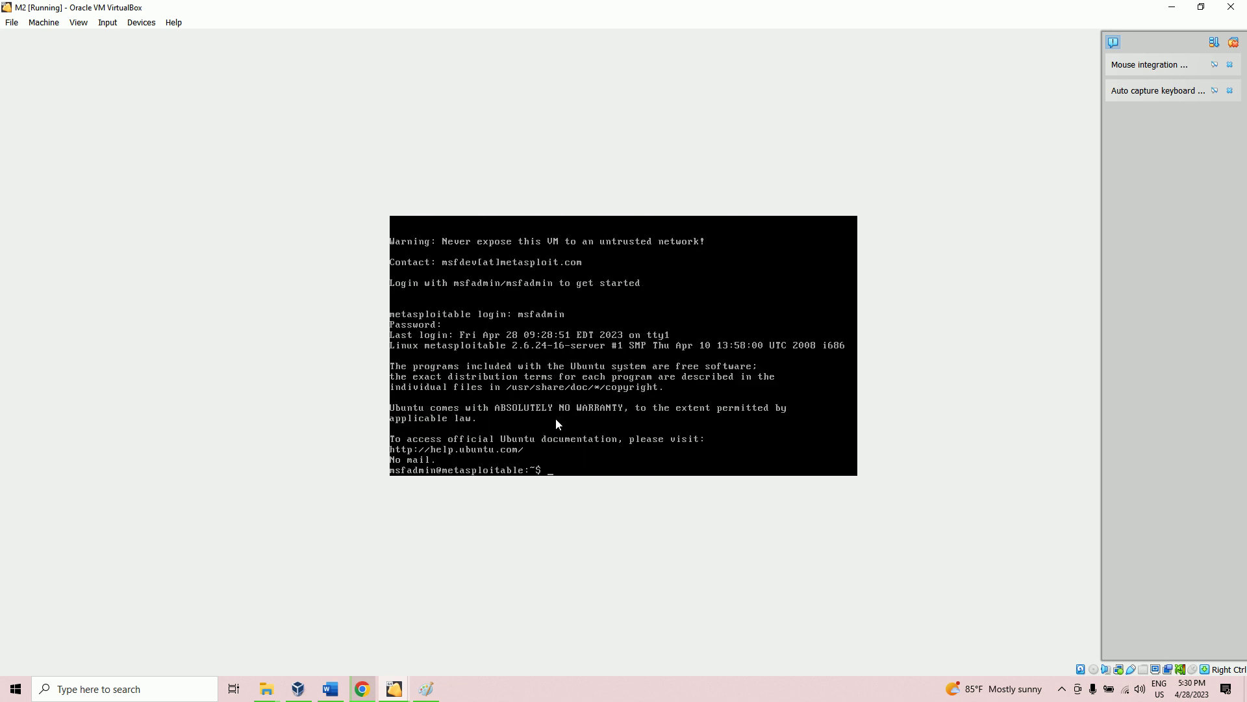
Step: Run ifconfig to show eth0 at 192.168.1.24, then release the mouse and keyboard with Right Ctrl
type("ifconfig")
key("Return")
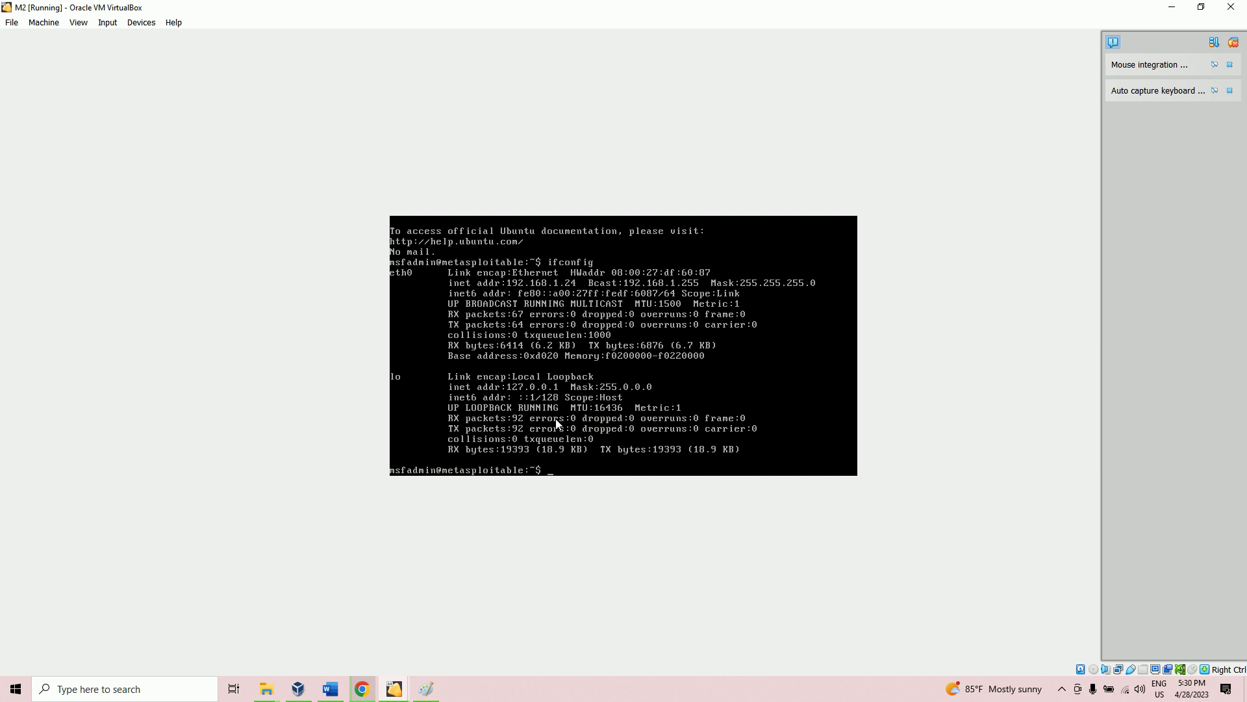
left_click(509, 275)
key("Control_R")
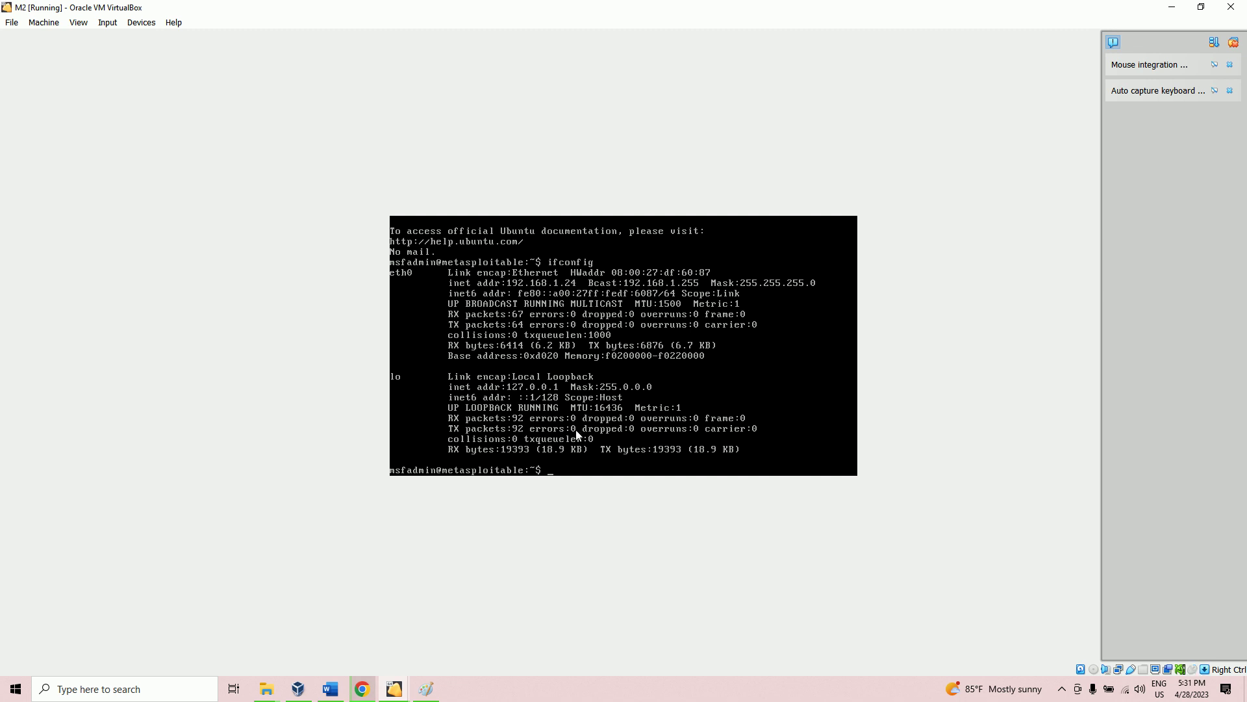
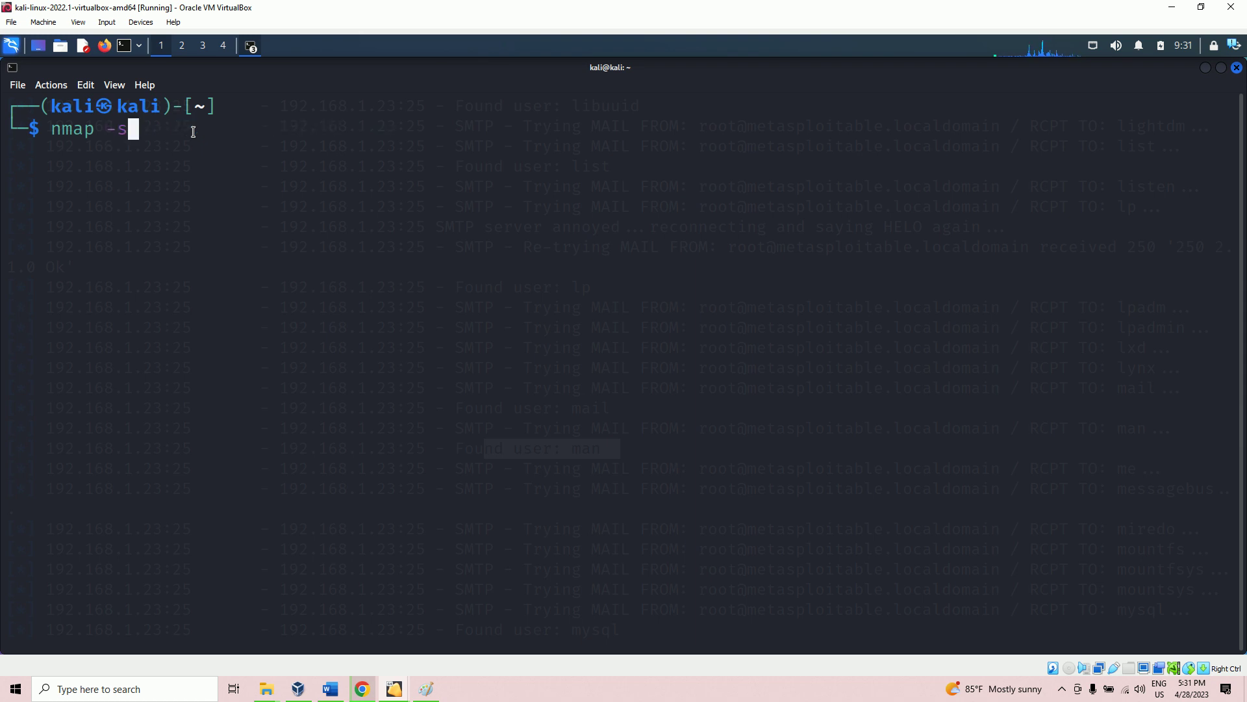
Step: Complete the Kali nmap SYN scan command targeting 192.168.1.24
type("S 192.168.1.")
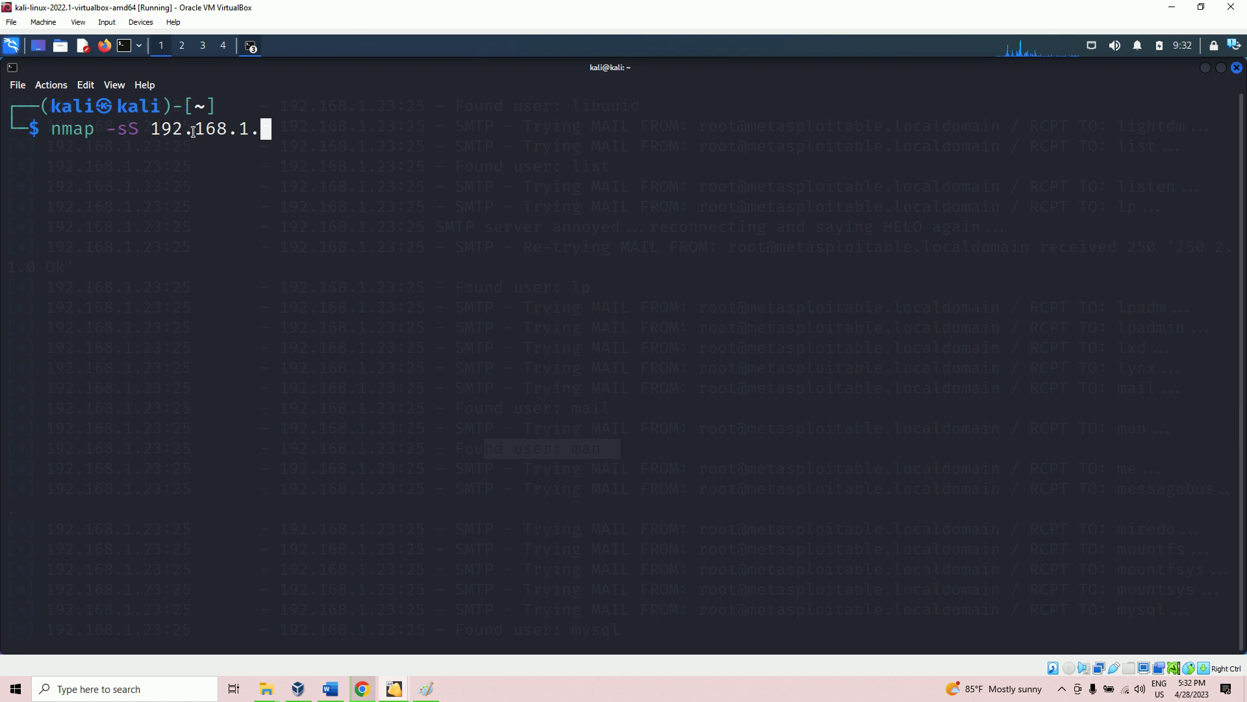
type("24")
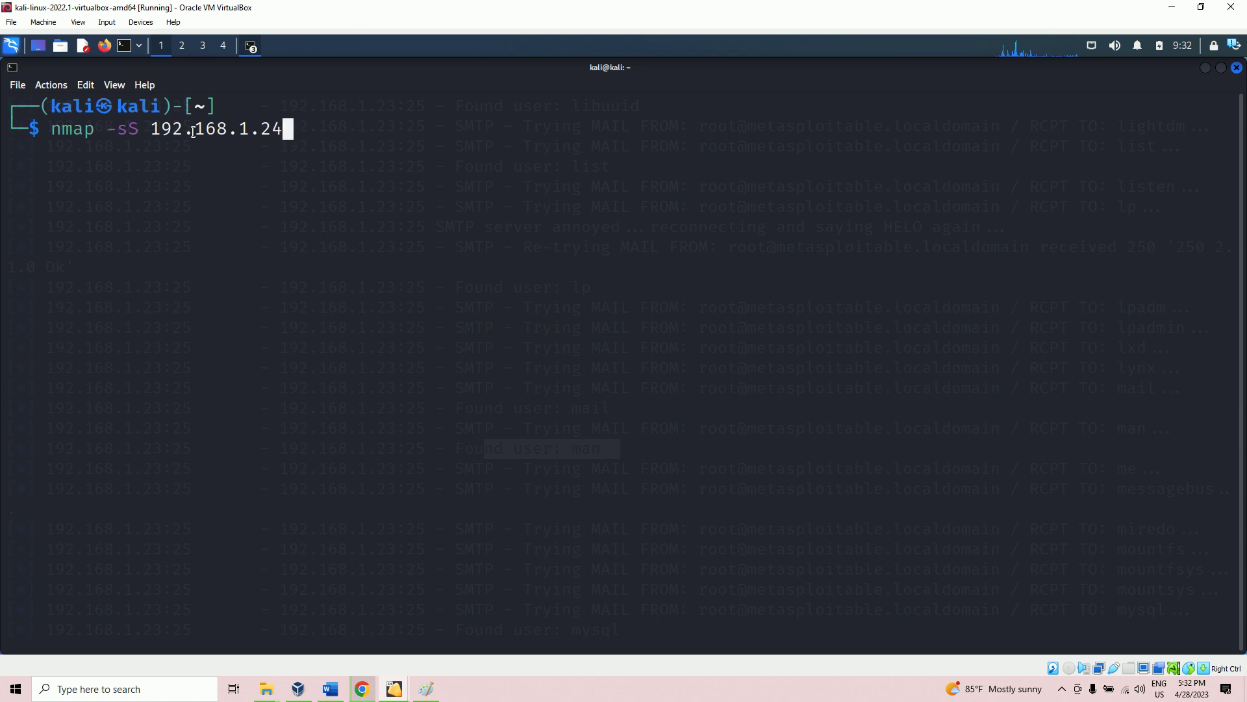
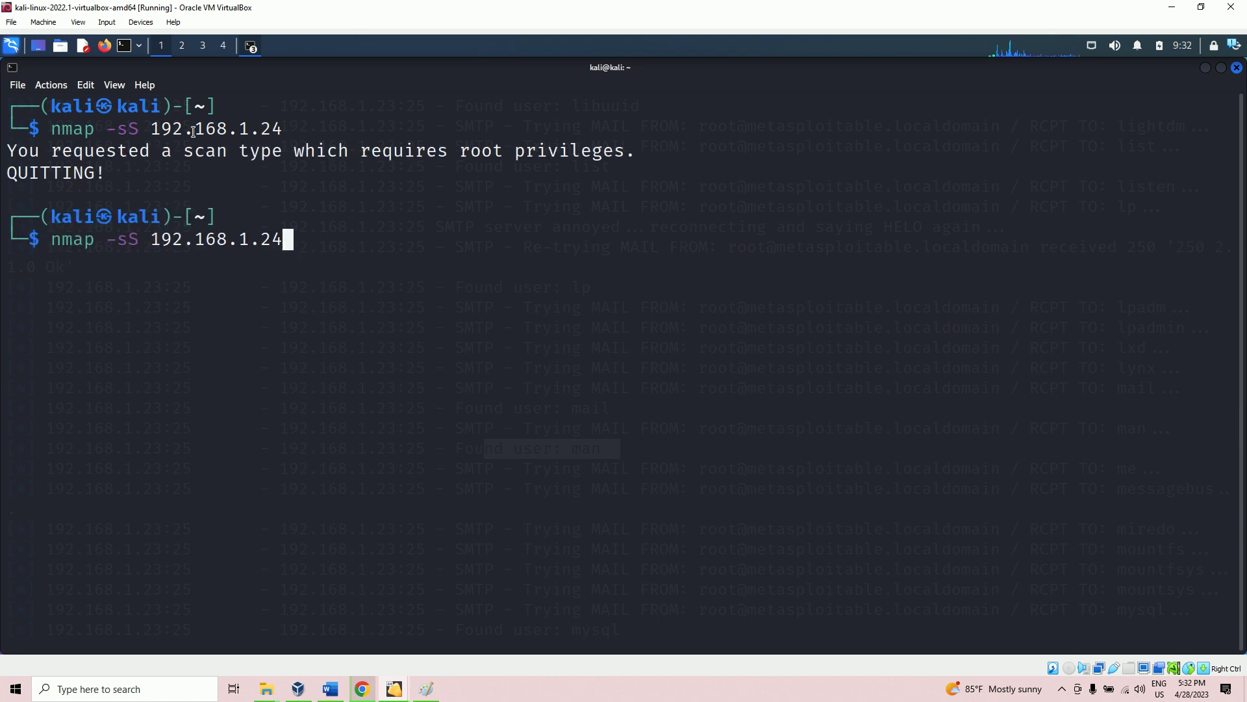
Step: Prefix the recalled scan with sudo and run 'sudo nmap -sS 192.168.1.24'
key("Home")
type("sudo")
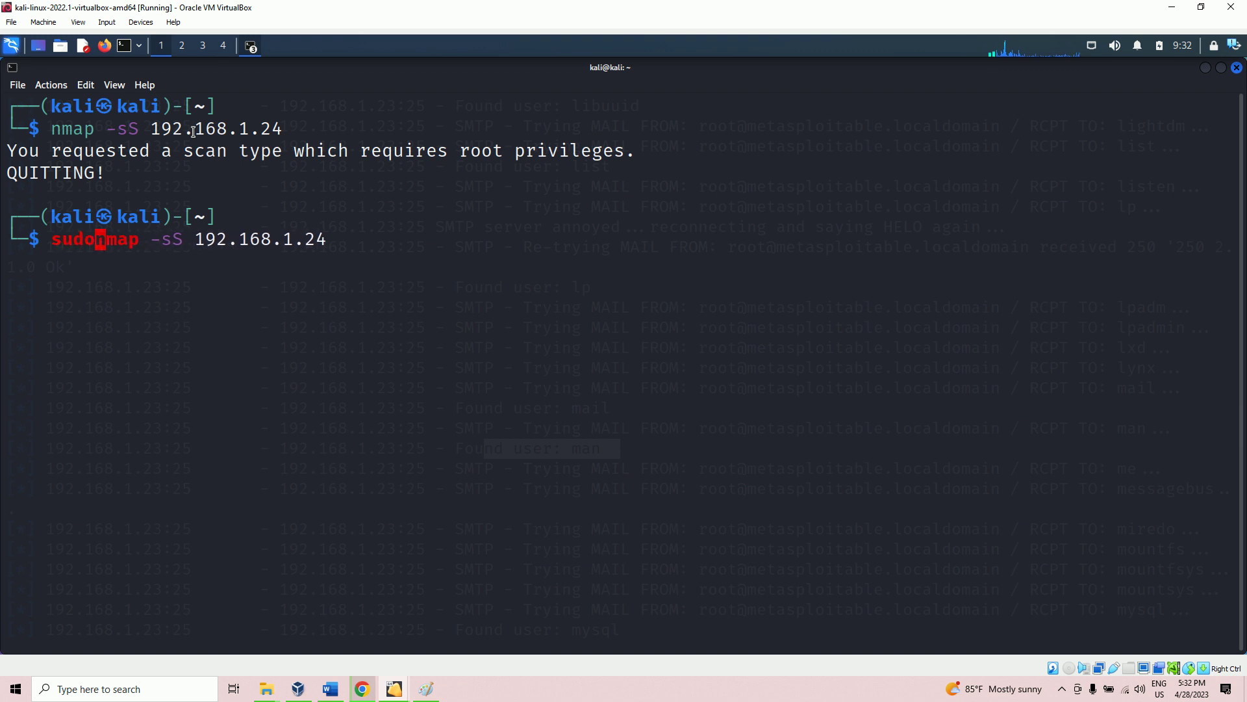
key("End")
key("Return")
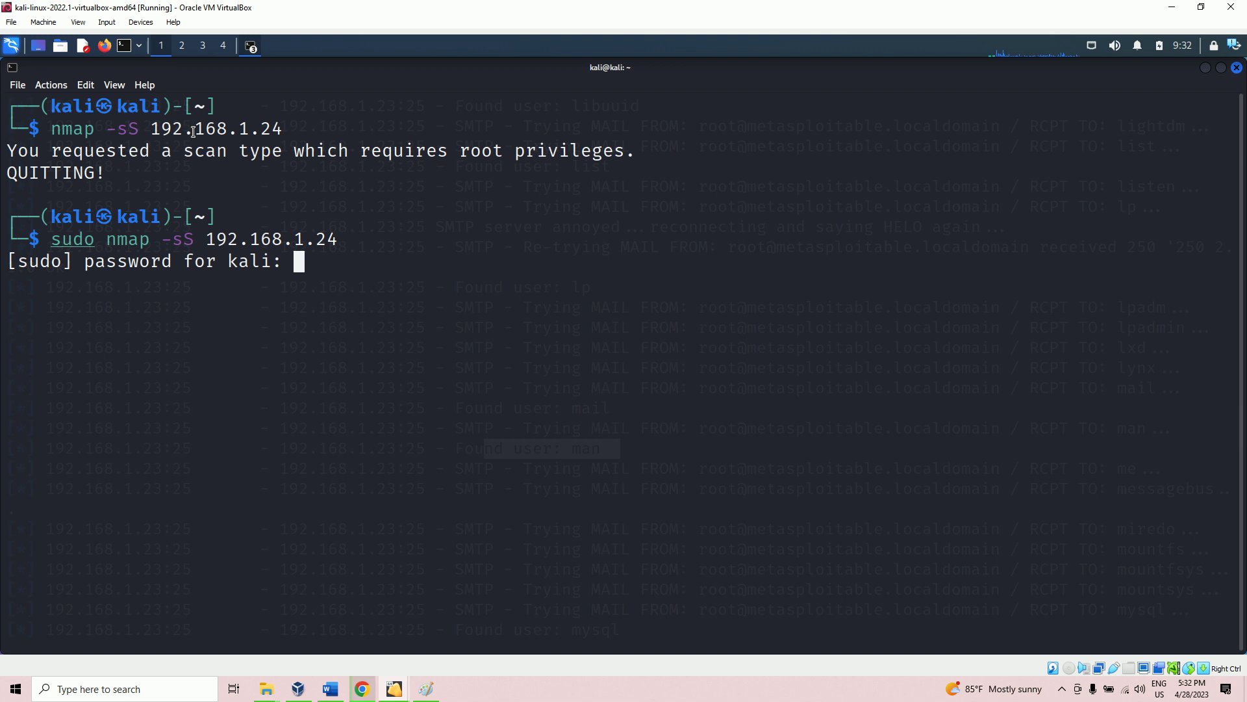
Step: Submit the sudo password, then highlight the open ftp and ssh services in the scan results
key("Return")
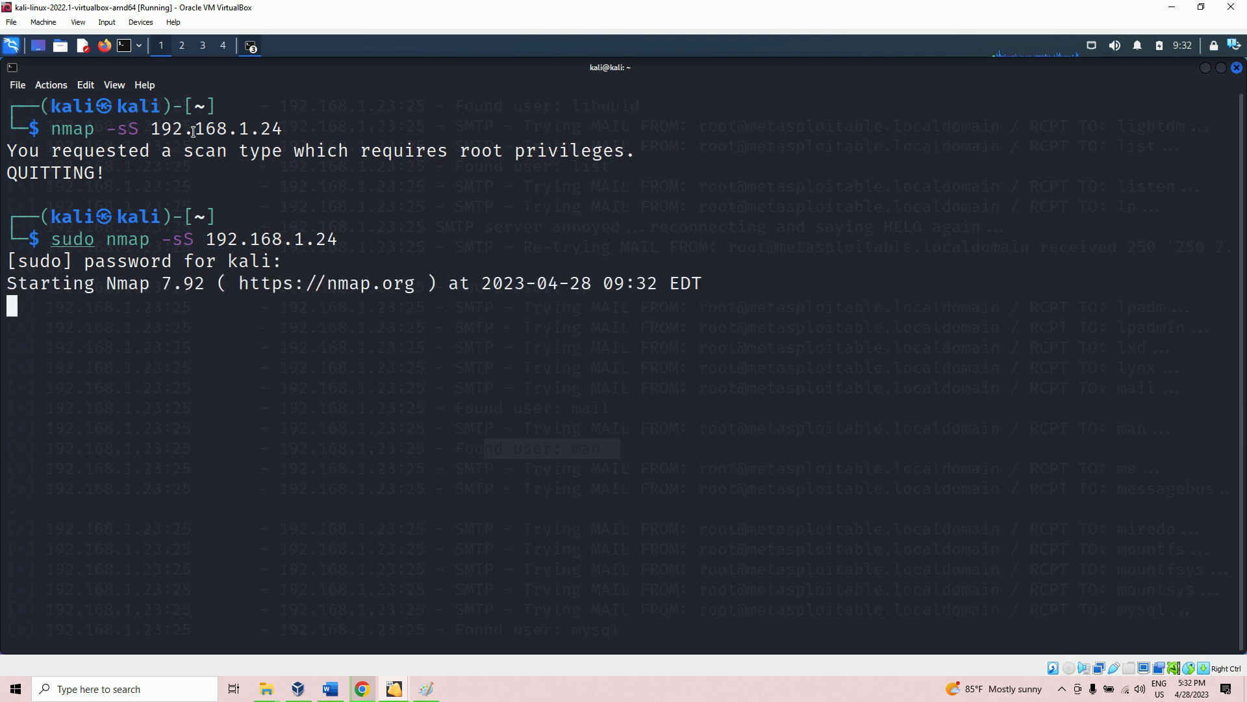
scroll(140, 266, "up", 4)
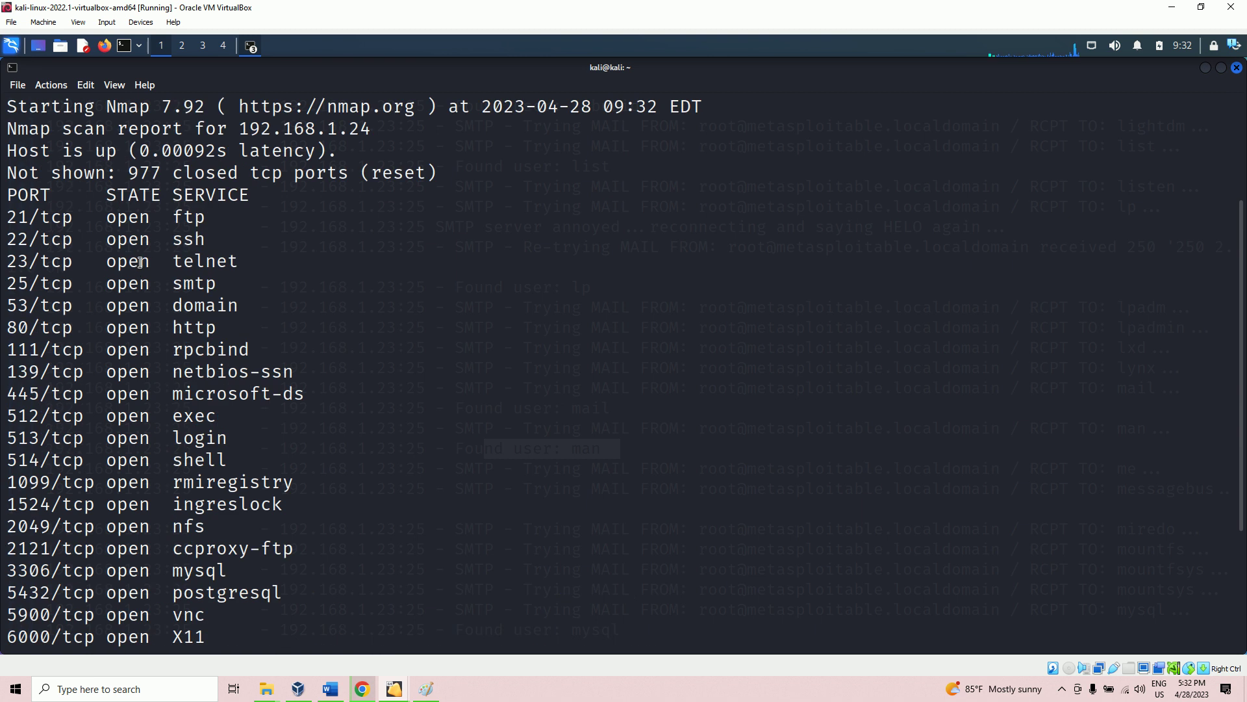
scroll(140, 262, "up", 1)
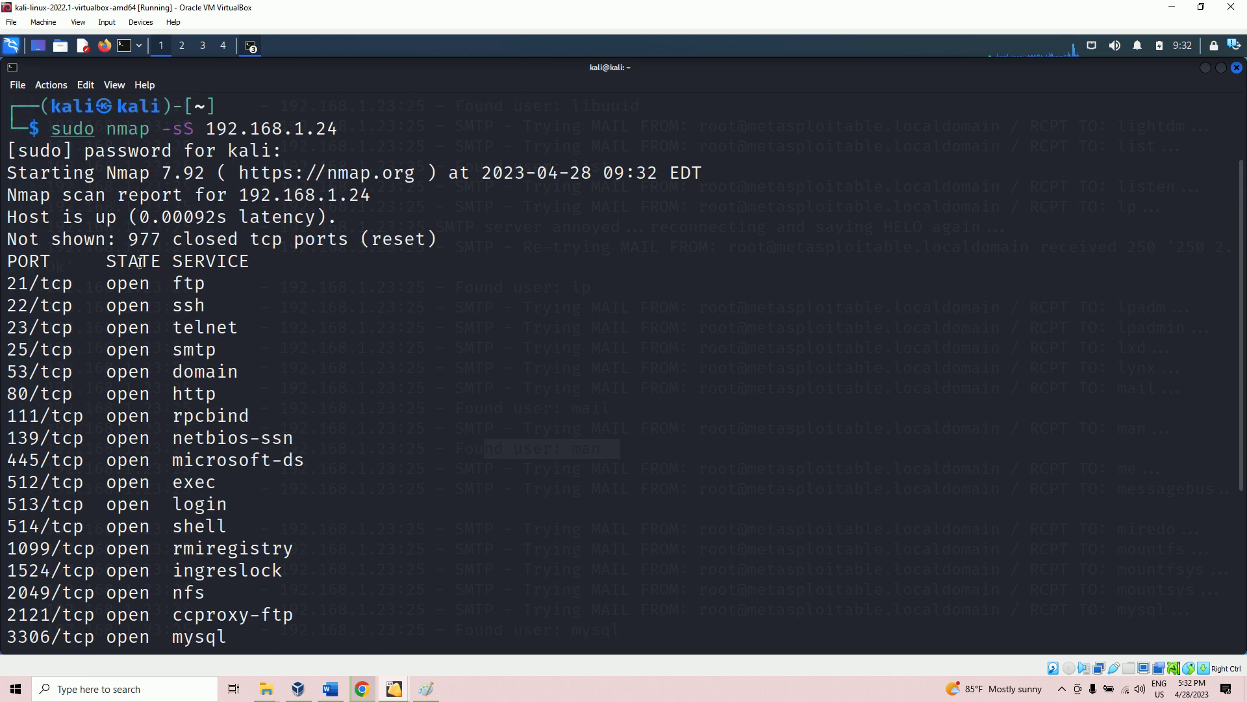
double_click(201, 284)
double_click(189, 306)
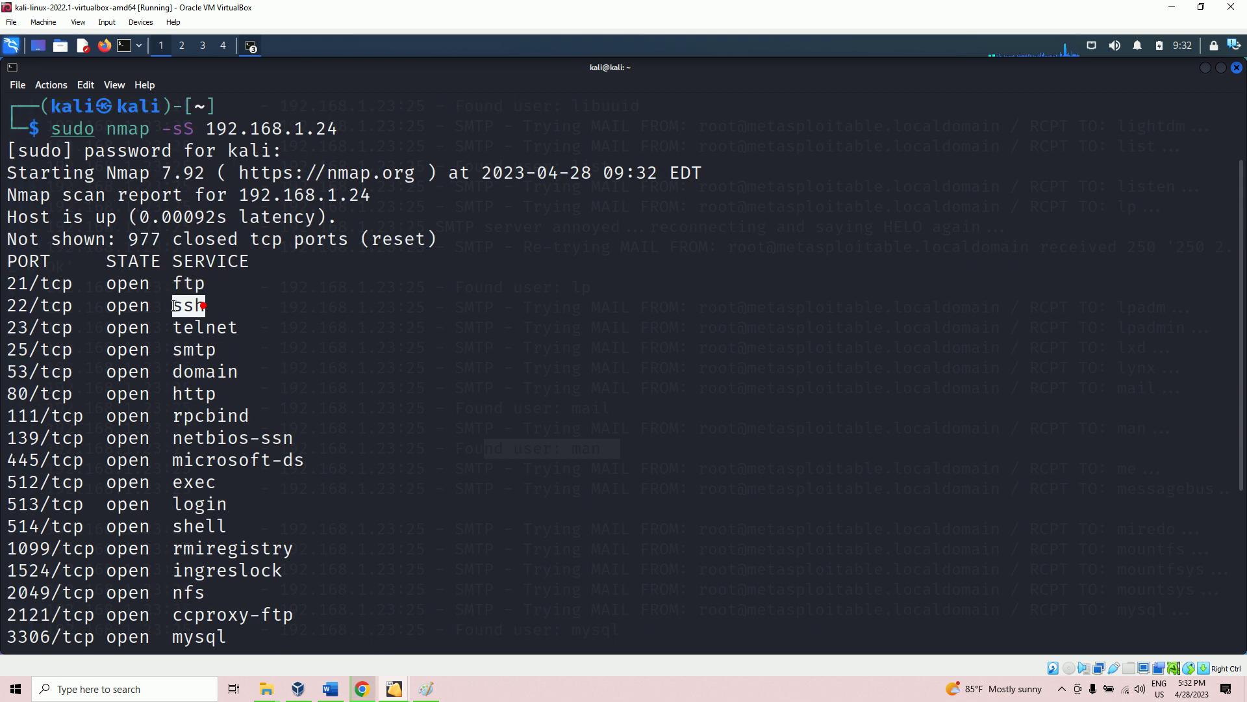
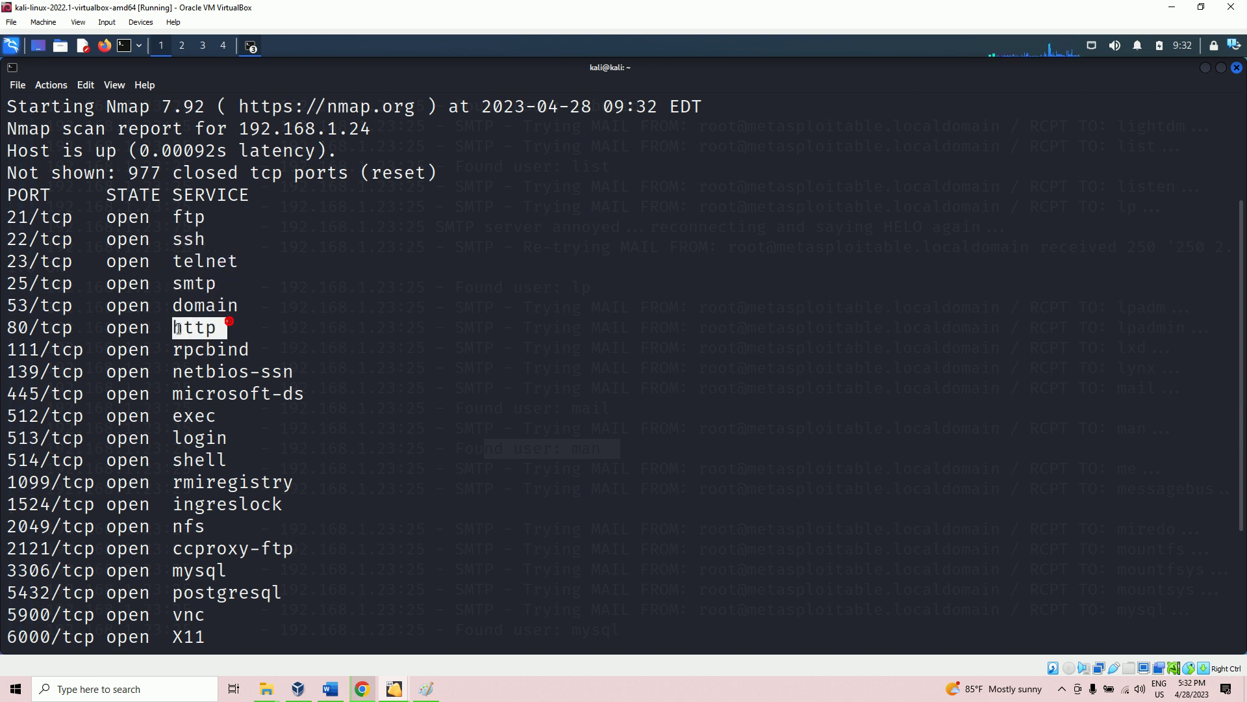
scroll(209, 348, "down", 1)
double_click(289, 307)
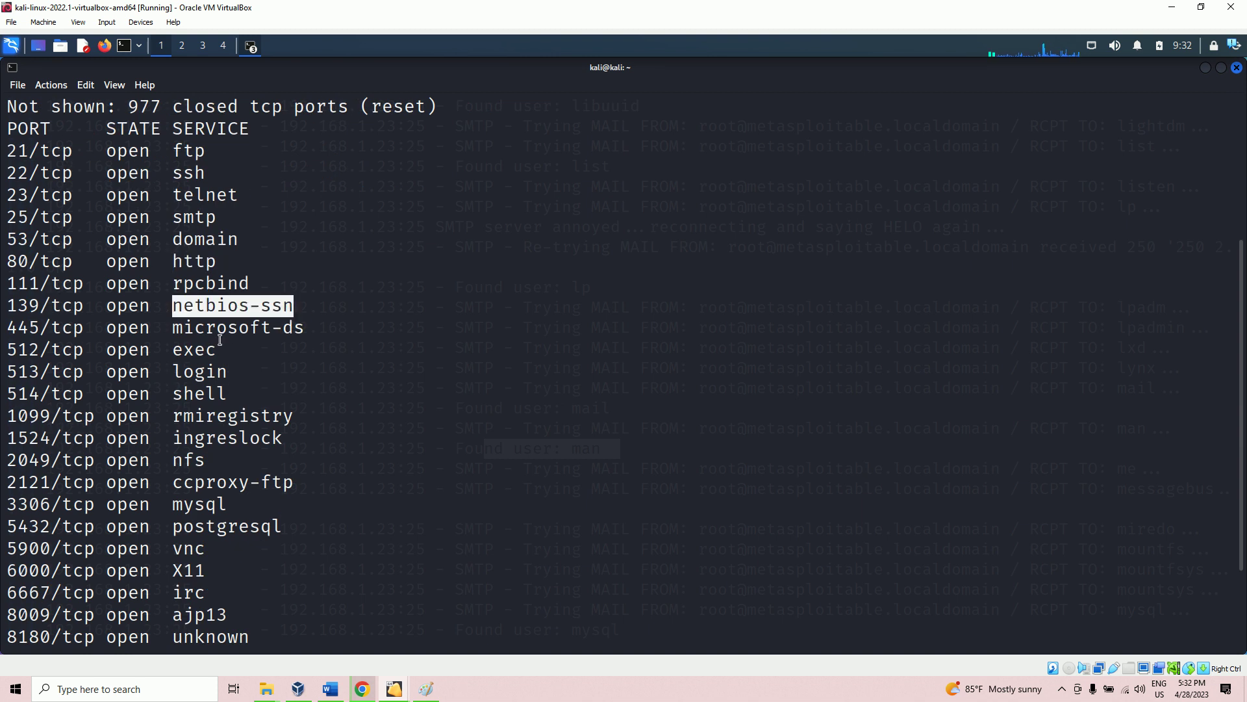
scroll(295, 338, "down", 1)
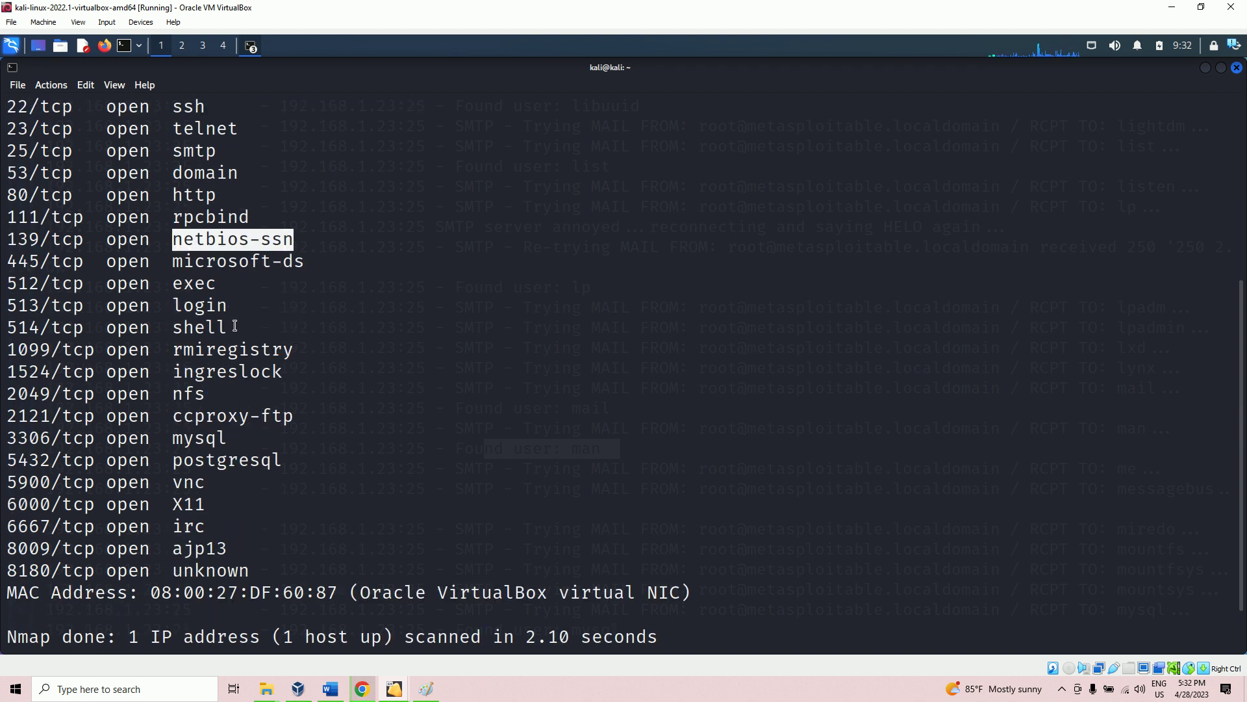
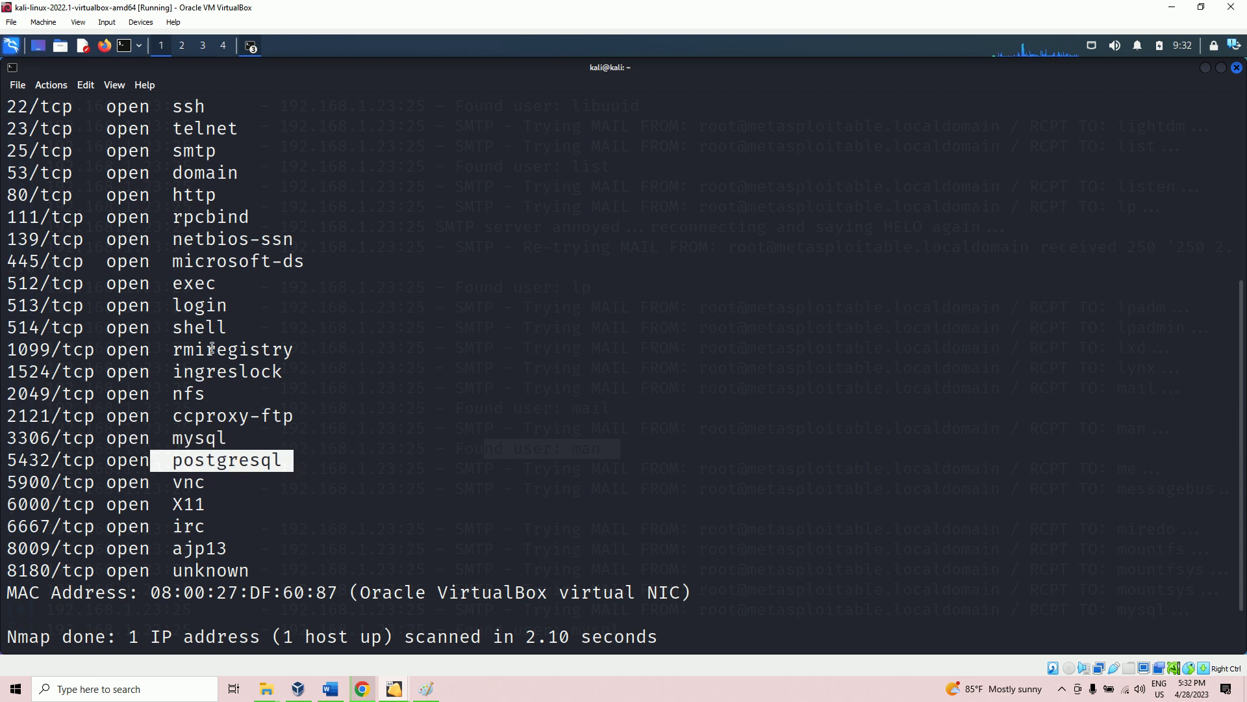
Step: Scroll the Kali terminal to review the nmap -sS results for 192.168.1.24, then reveal the system tray's hidden icons
scroll(207, 303, "down", 1)
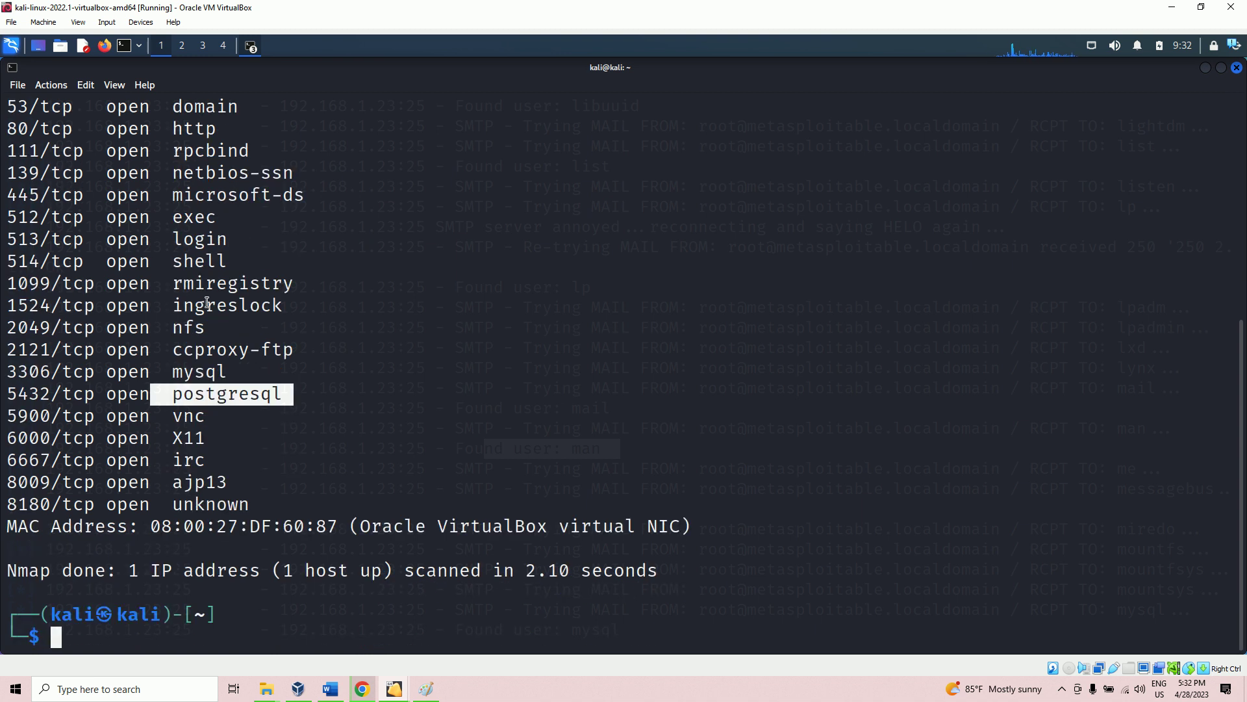
scroll(207, 302, "up", 6)
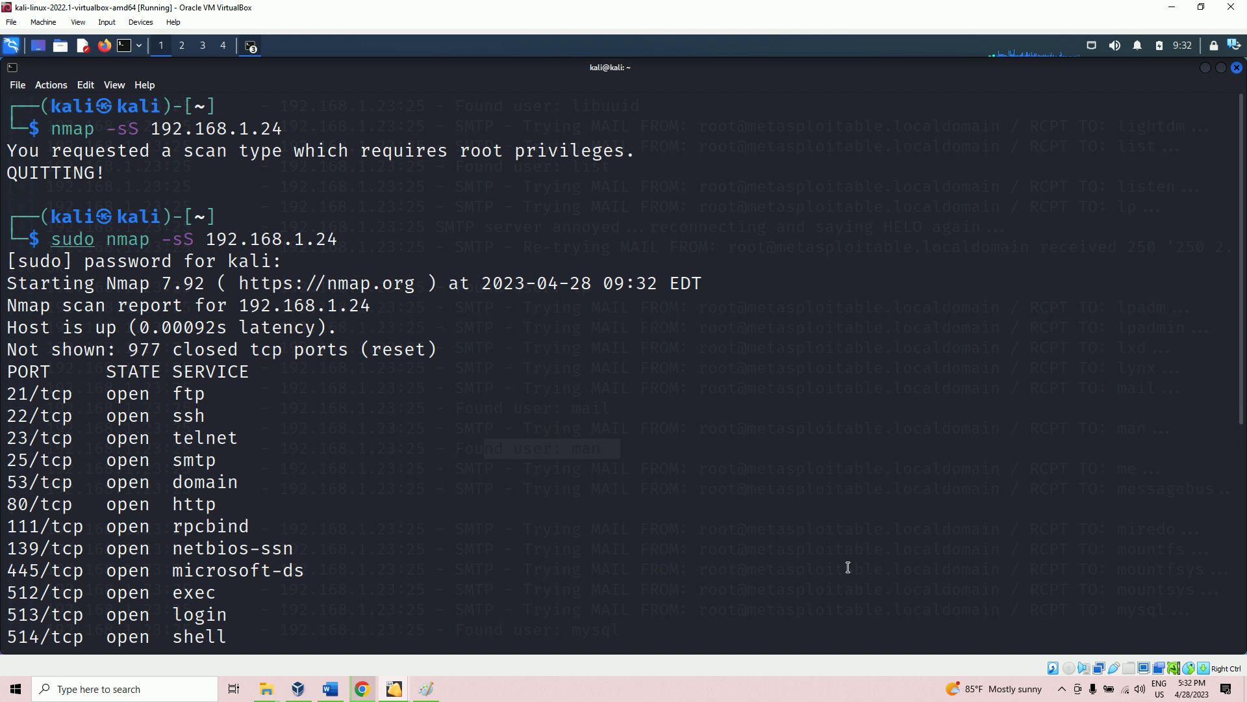
left_click(1061, 690)
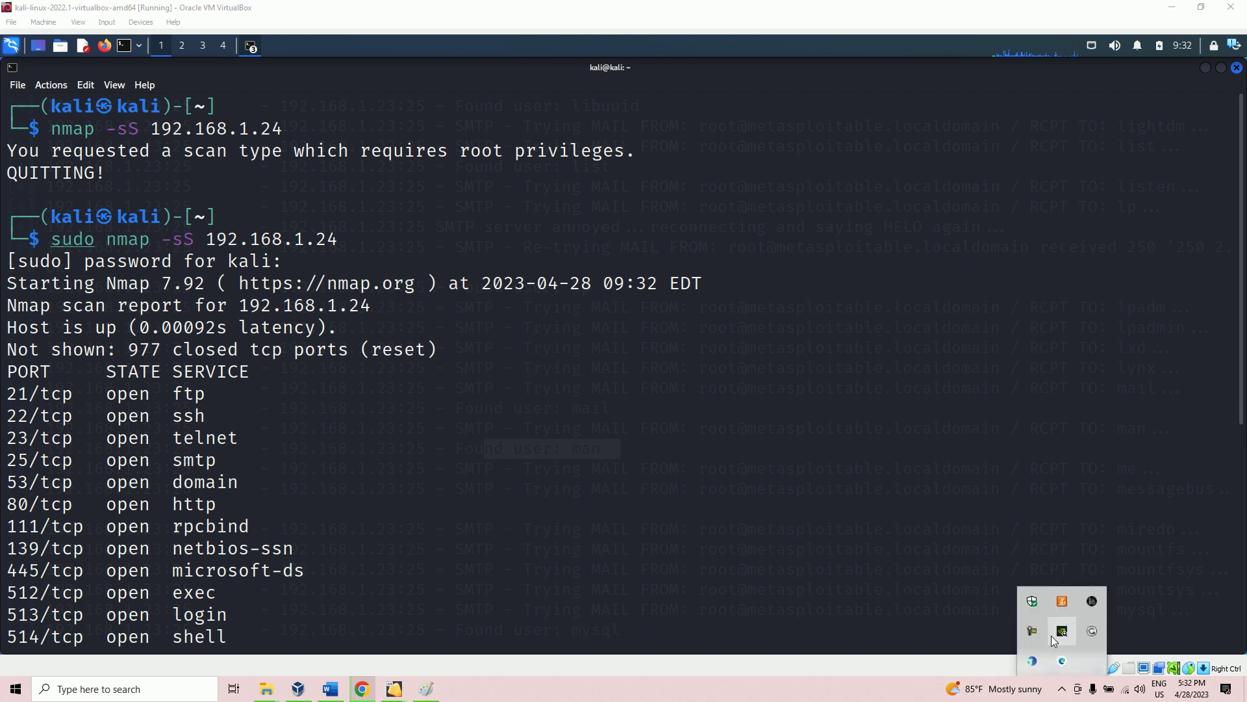